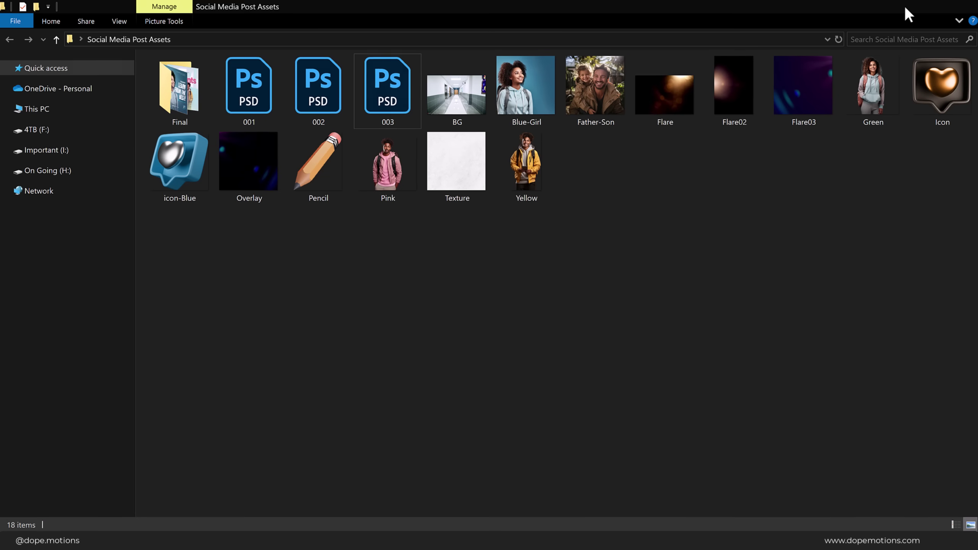
# Step: Minimize the asset folder window so 001.psd's Father-Son photo layer shows
pyautogui.click(905, 7)
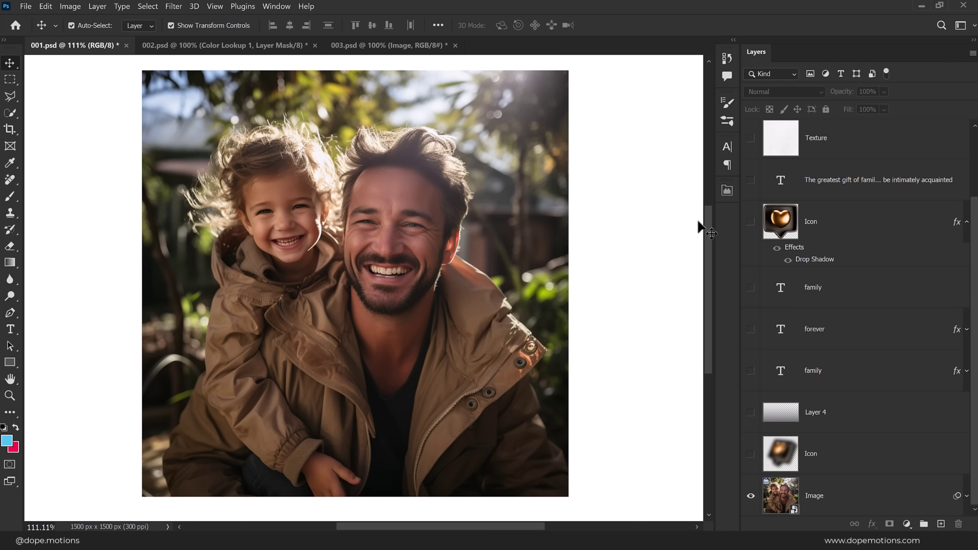
# Step: Show the 'family' and 'forever' text layers and review the forever text's character settings
pyautogui.click(751, 371)
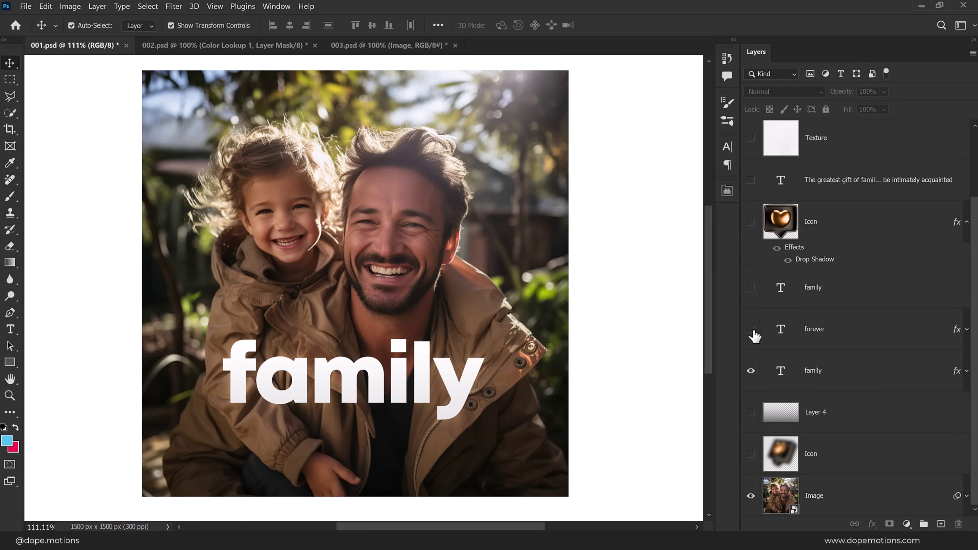
pyautogui.click(751, 329)
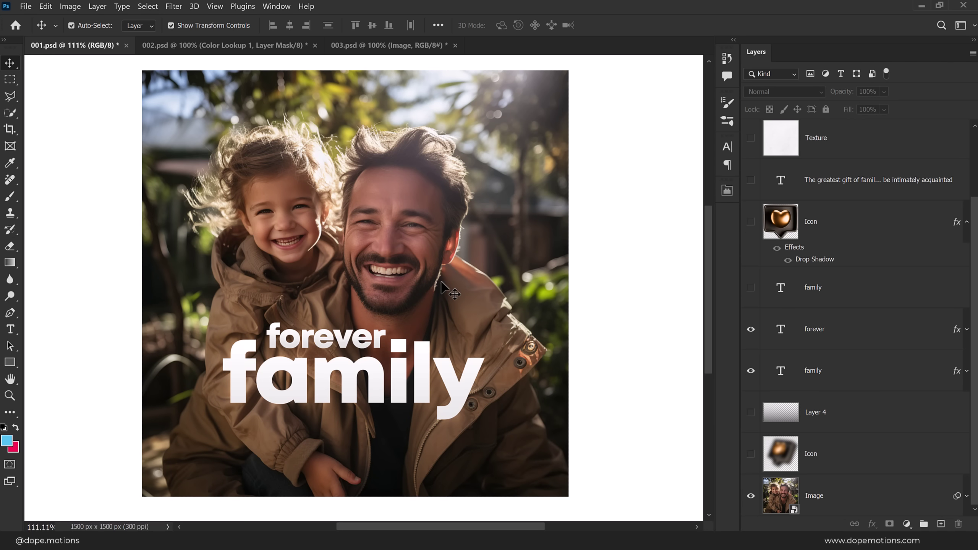
pyautogui.click(816, 333)
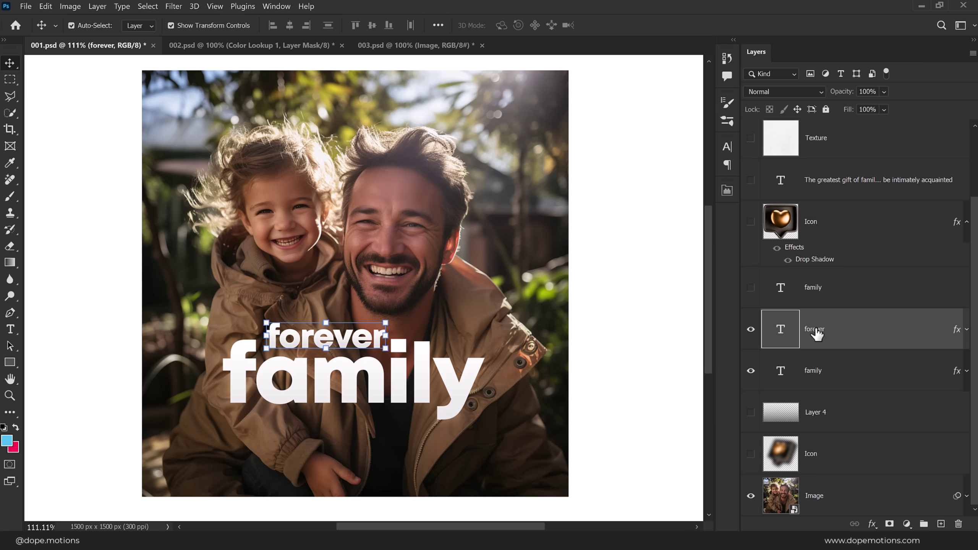
pyautogui.click(728, 147)
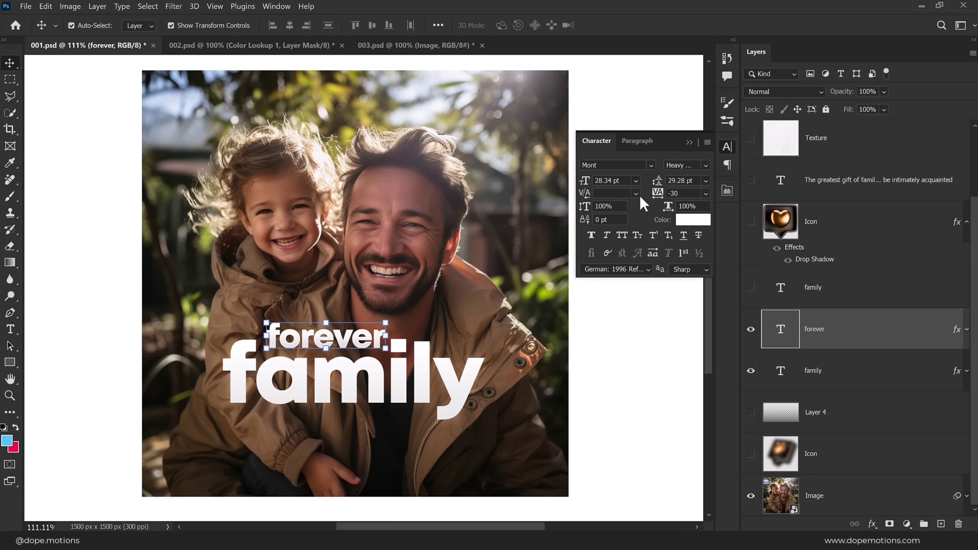
pyautogui.click(689, 144)
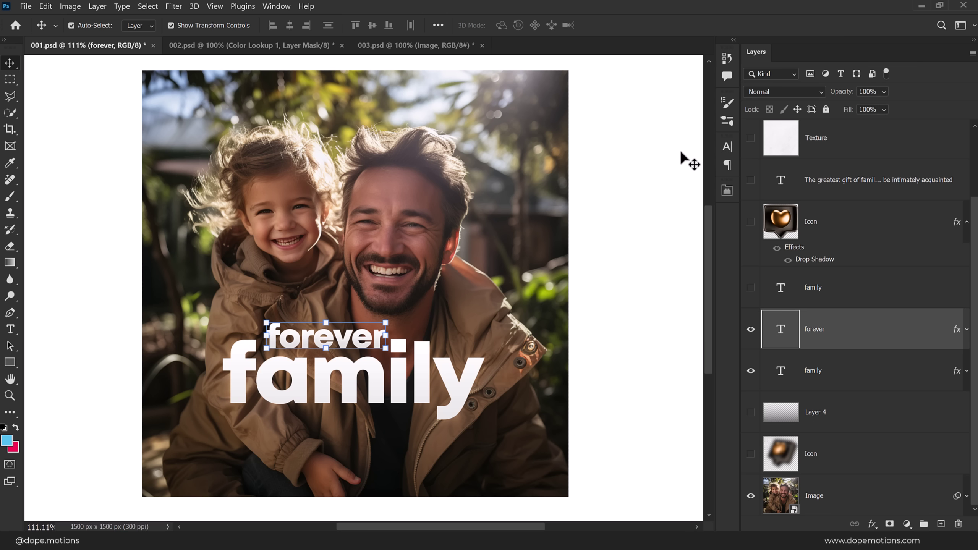
pyautogui.click(635, 303)
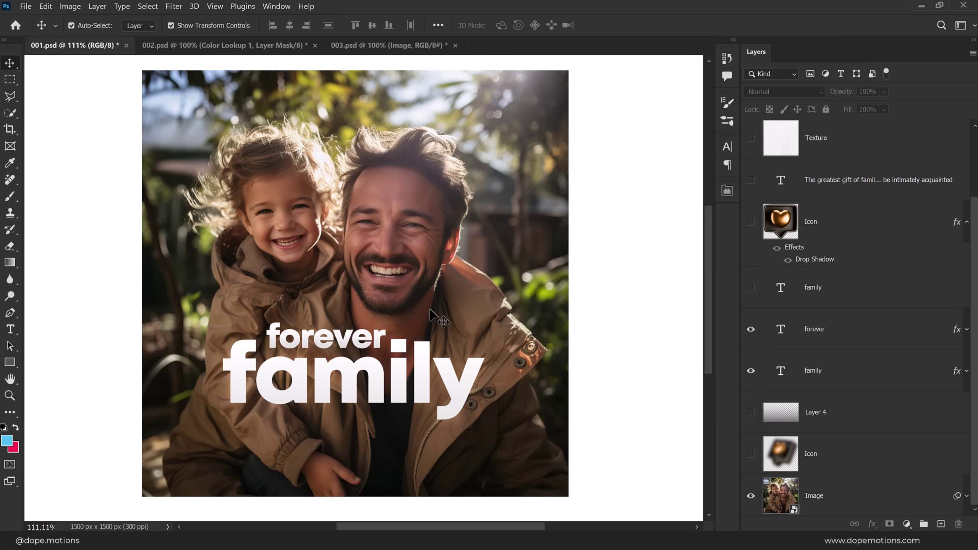
pyautogui.click(12, 330)
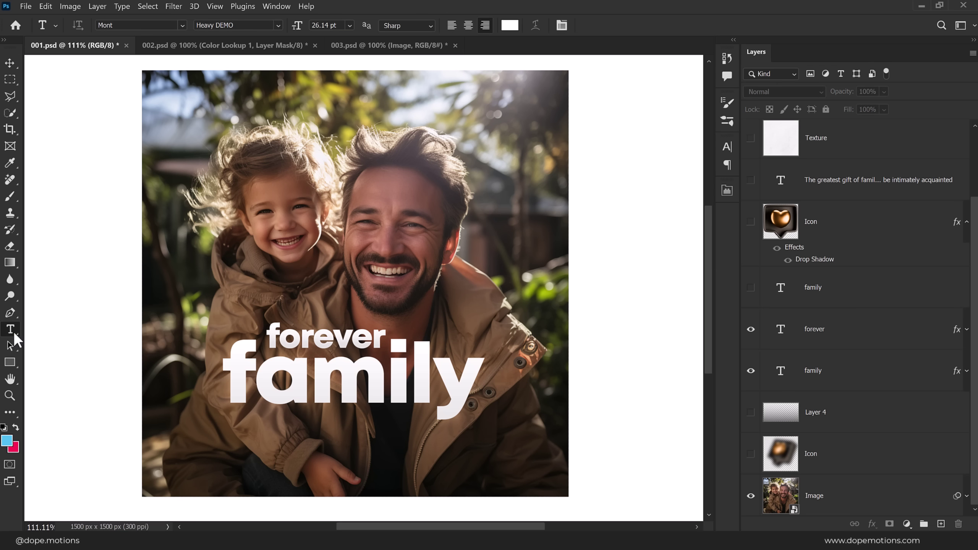
pyautogui.click(270, 286)
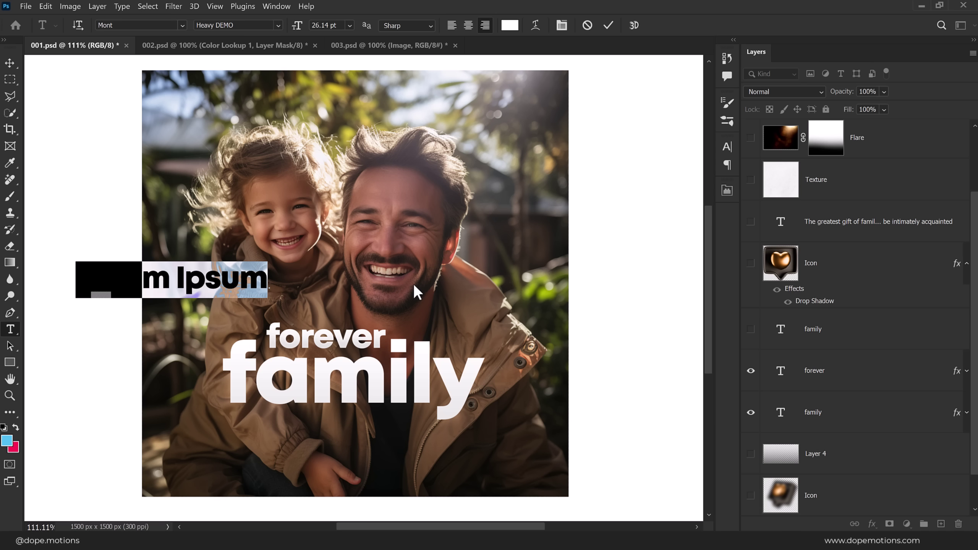
pyautogui.write('family')
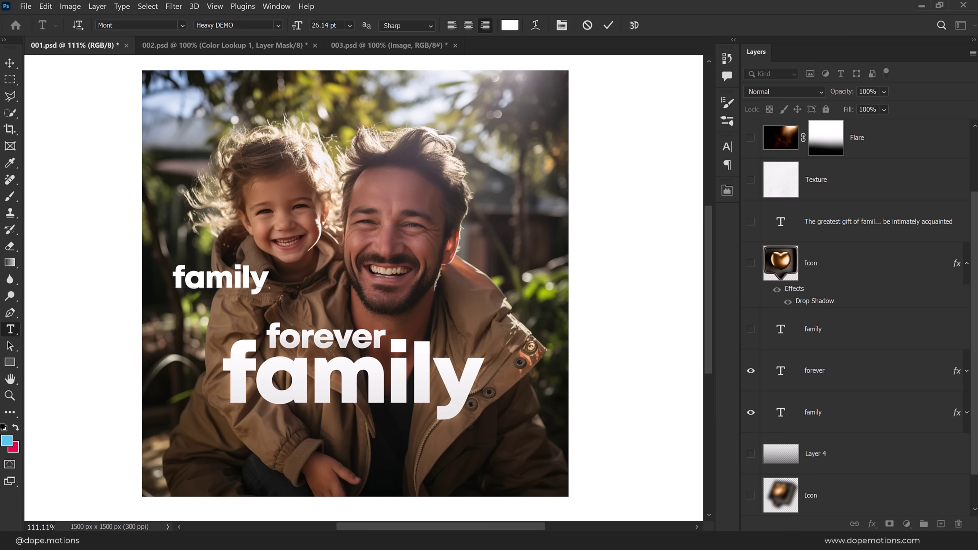
pyautogui.click(9, 62)
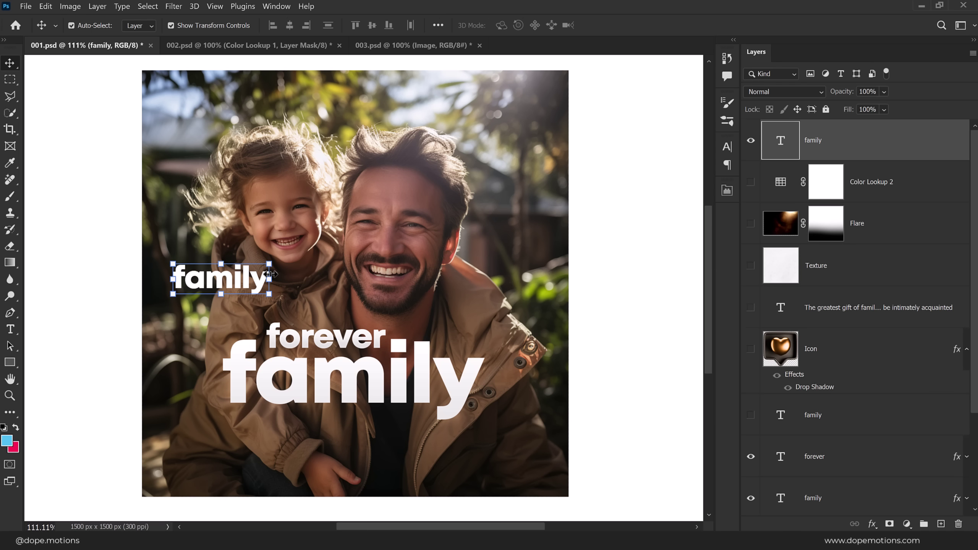
pyautogui.hotkey('ctrl', 't')
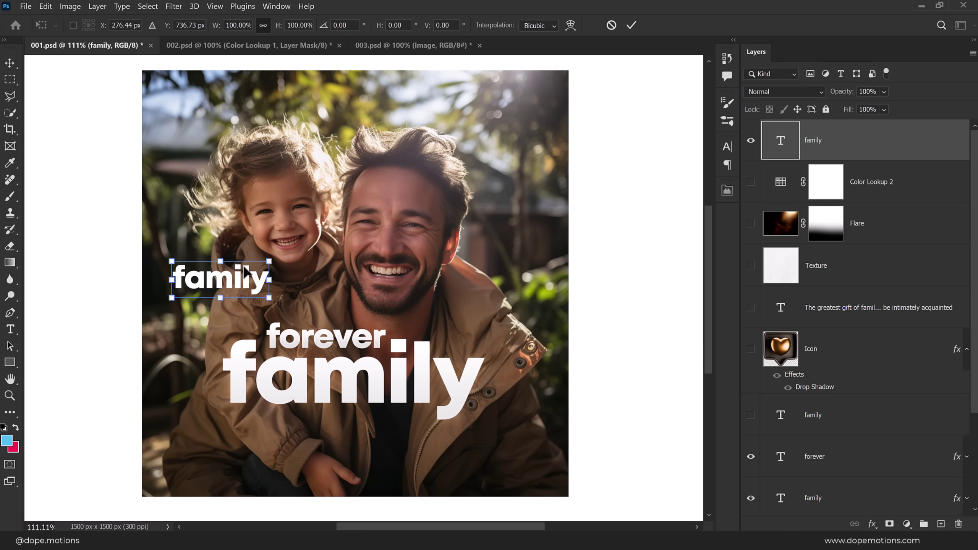
pyautogui.moveTo(269, 279); pyautogui.dragTo(328, 287)
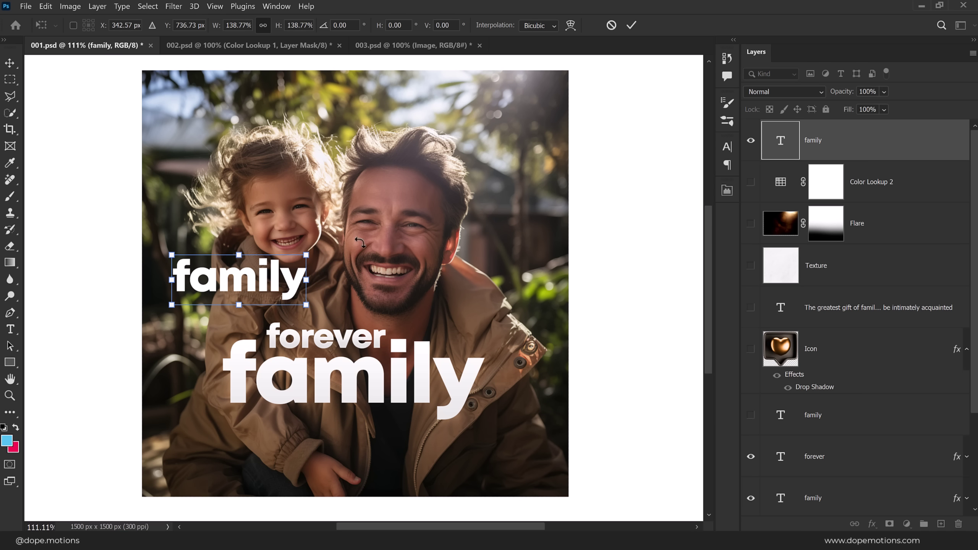
pyautogui.click(611, 25)
# Step: Delete the extra family layer, then show and inspect the brown script 'family' text layer
pyautogui.press('Delete')
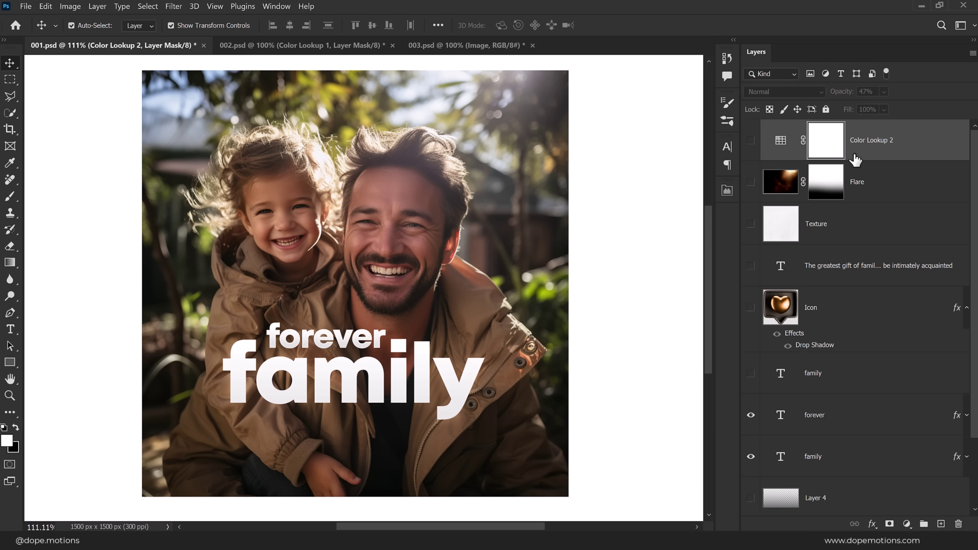
pyautogui.scroll(-2, 854, 160)
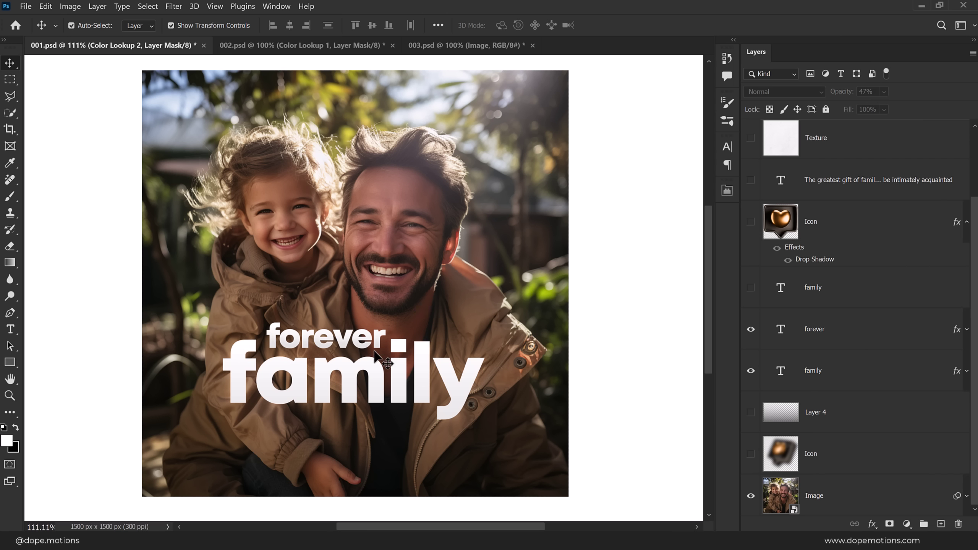
pyautogui.click(751, 288)
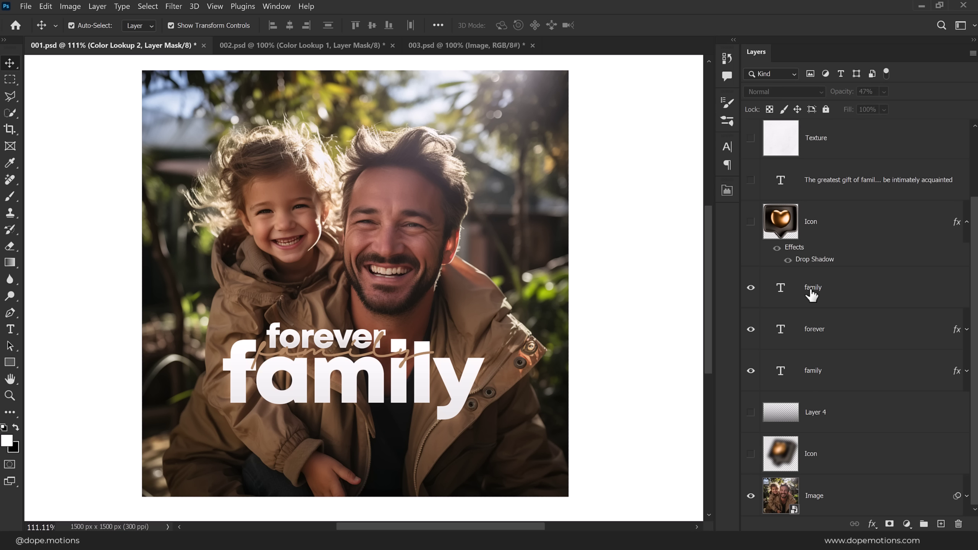
pyautogui.click(769, 275)
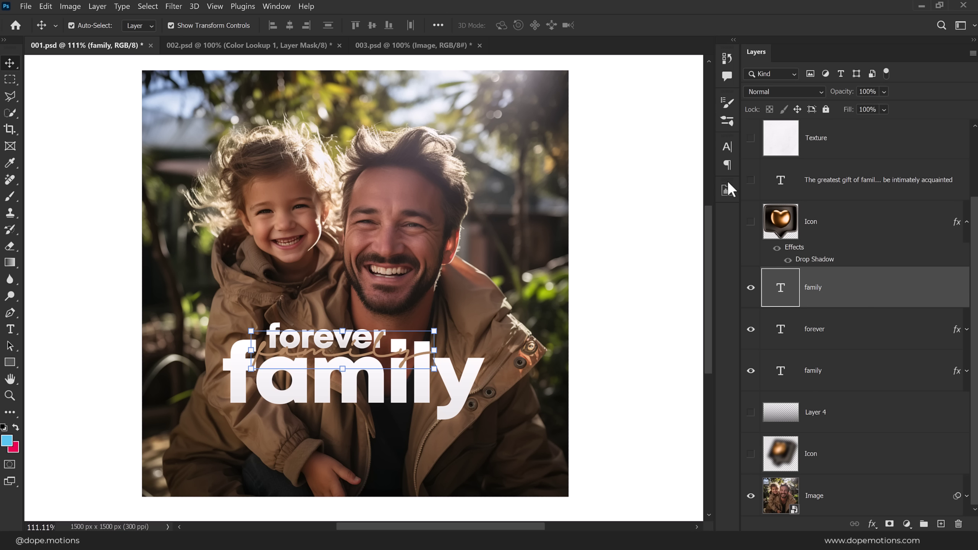
pyautogui.click(727, 146)
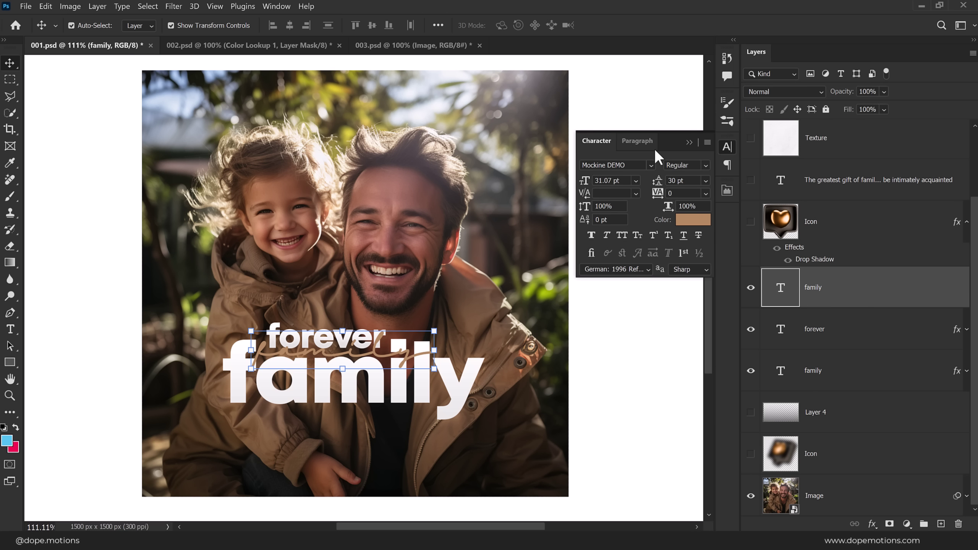
pyautogui.click(689, 143)
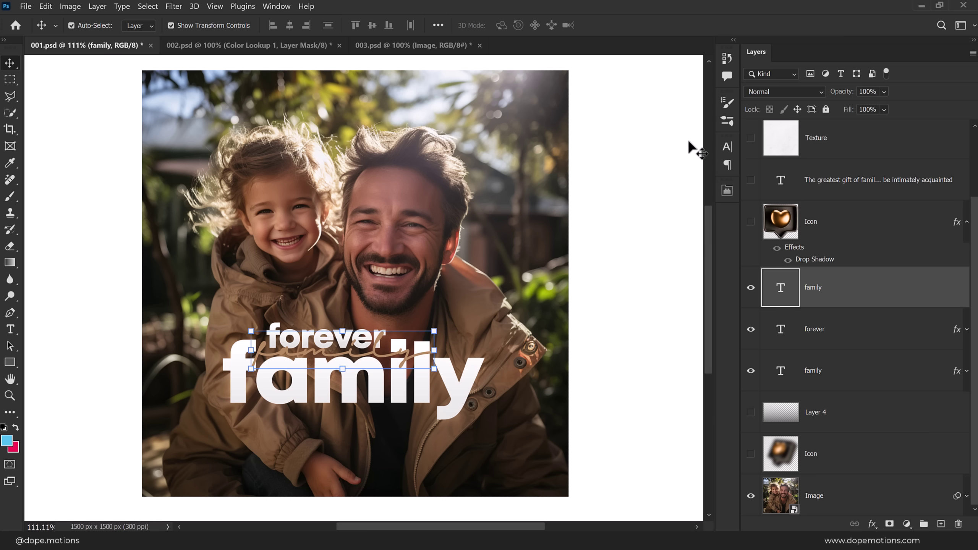
pyautogui.click(651, 142)
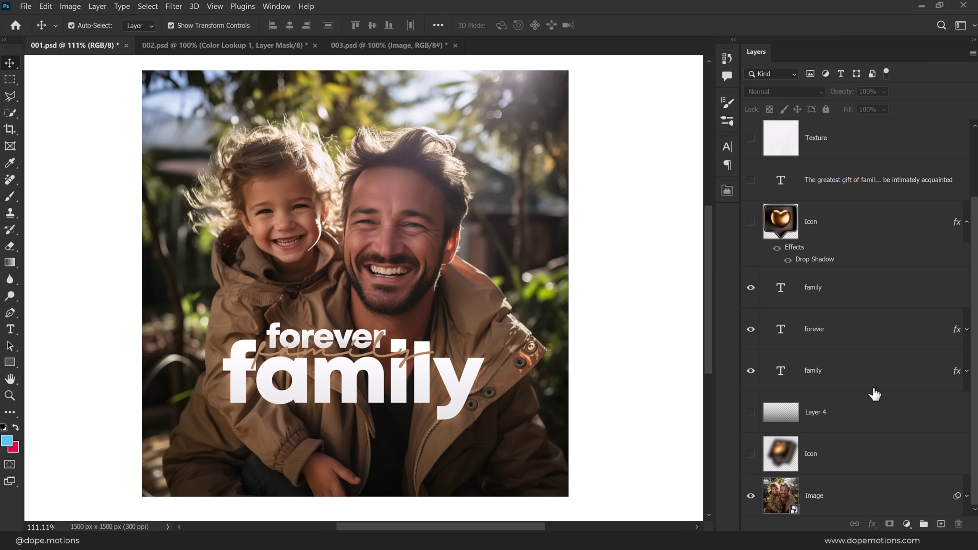
# Step: Preview Layer 4's darkening, then add an empty Layer 5 above Layer 4
pyautogui.click(750, 412)
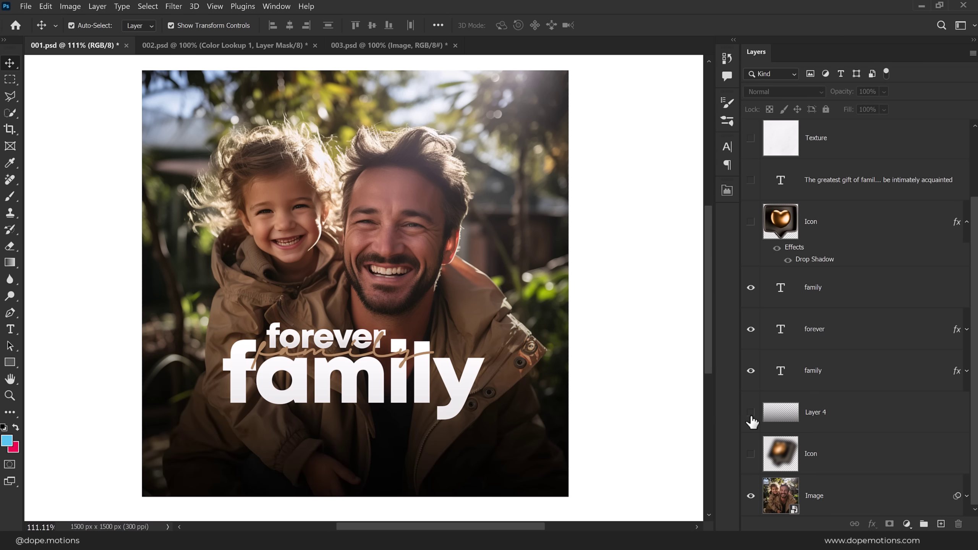
pyautogui.click(751, 412)
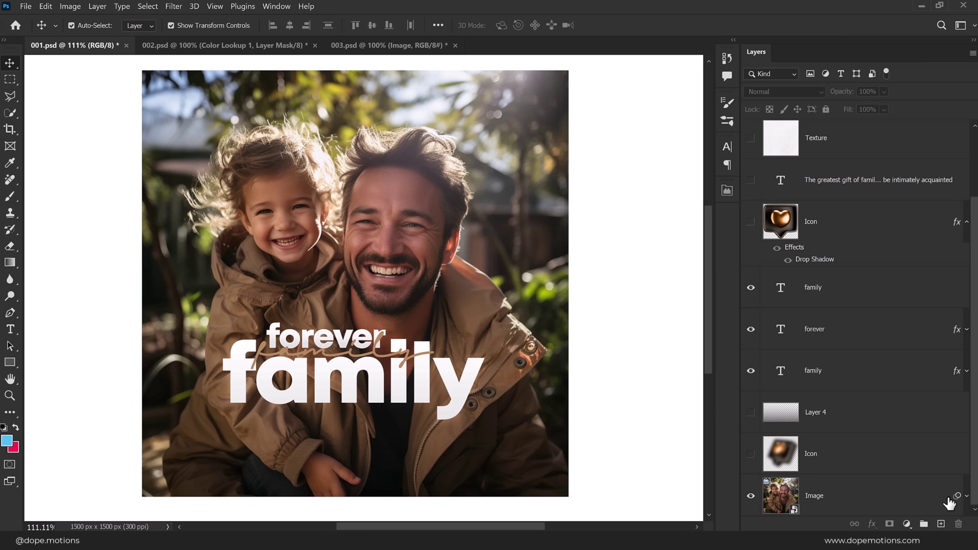
pyautogui.click(836, 411)
pyautogui.click(941, 524)
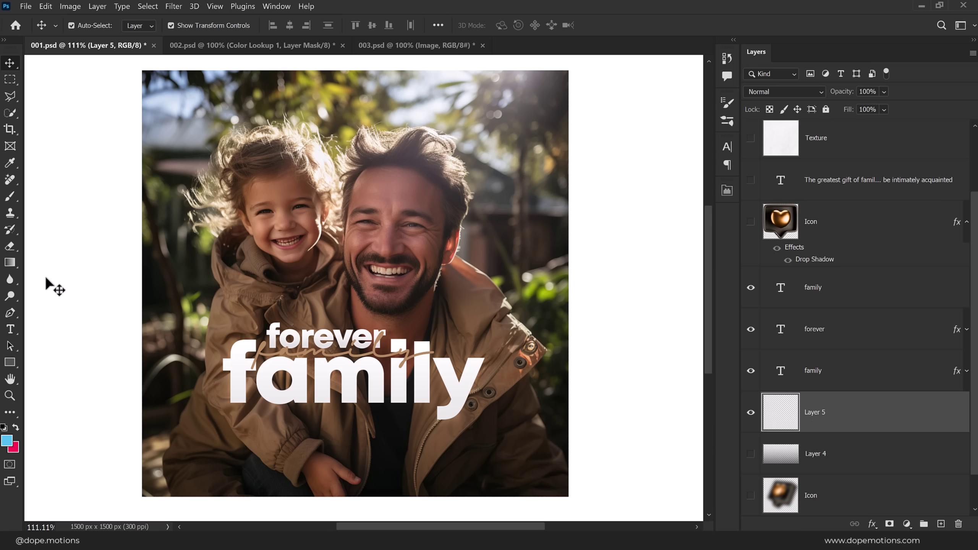
pyautogui.click(10, 264)
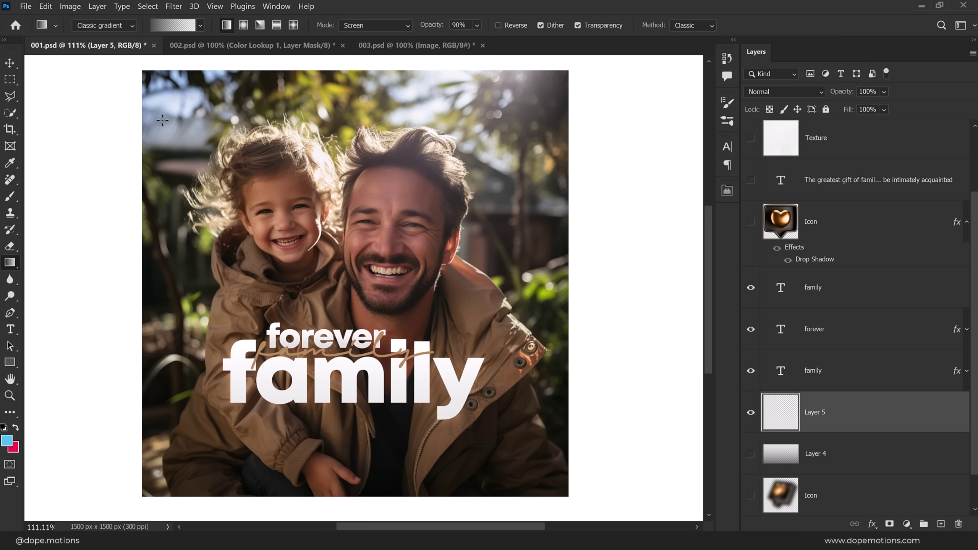
# Step: Choose the Classic gradient type and the basic black-to-white preset
pyautogui.click(111, 26)
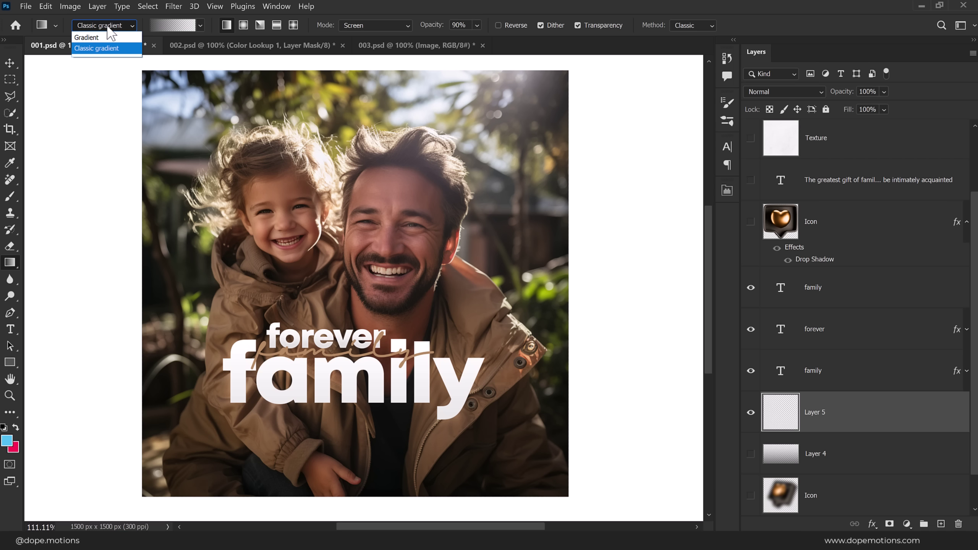
pyautogui.click(97, 48)
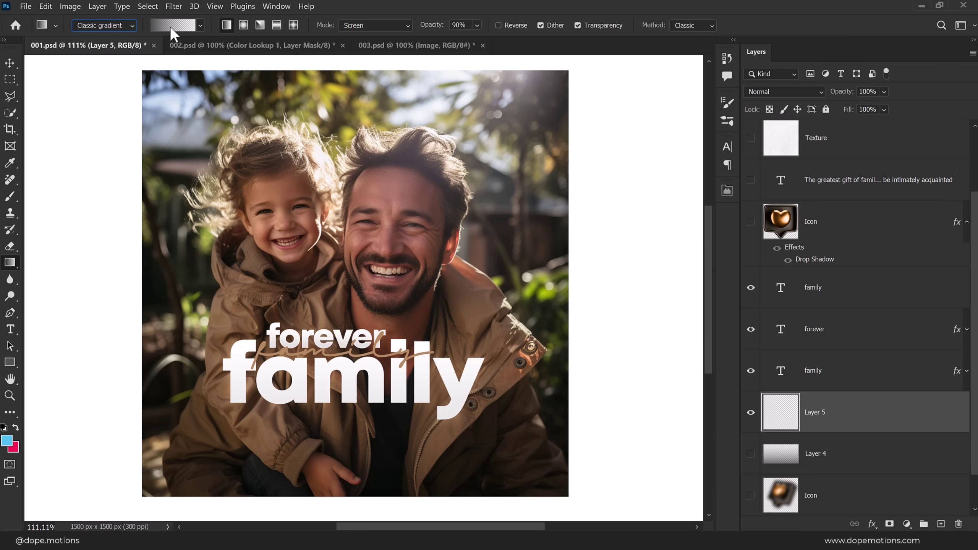
pyautogui.click(181, 25)
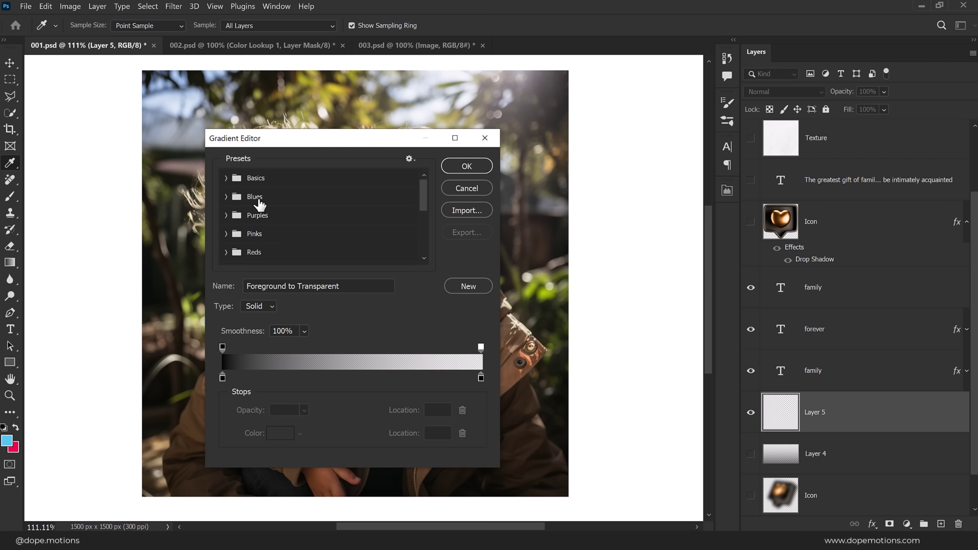
pyautogui.click(227, 178)
pyautogui.click(283, 197)
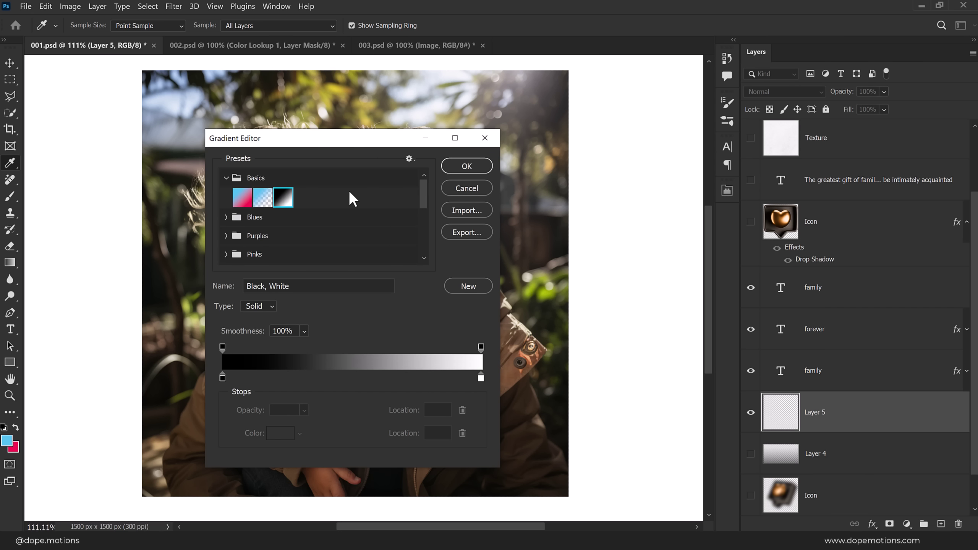
# Step: Set the gradient end stop colour to 482828 at 0% opacity and accept the gradient
pyautogui.moveTo(484, 378); pyautogui.dragTo(482, 376)
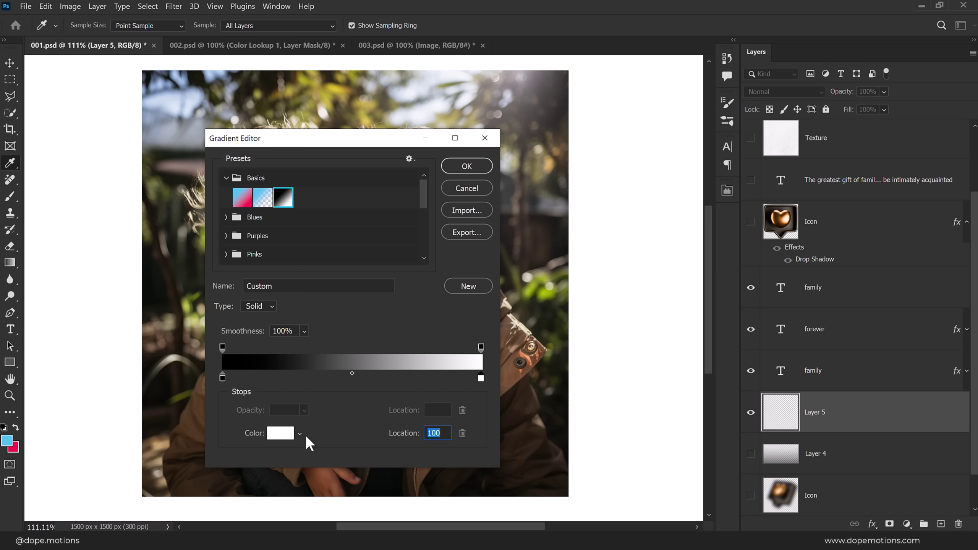
pyautogui.click(291, 434)
pyautogui.write('482828')
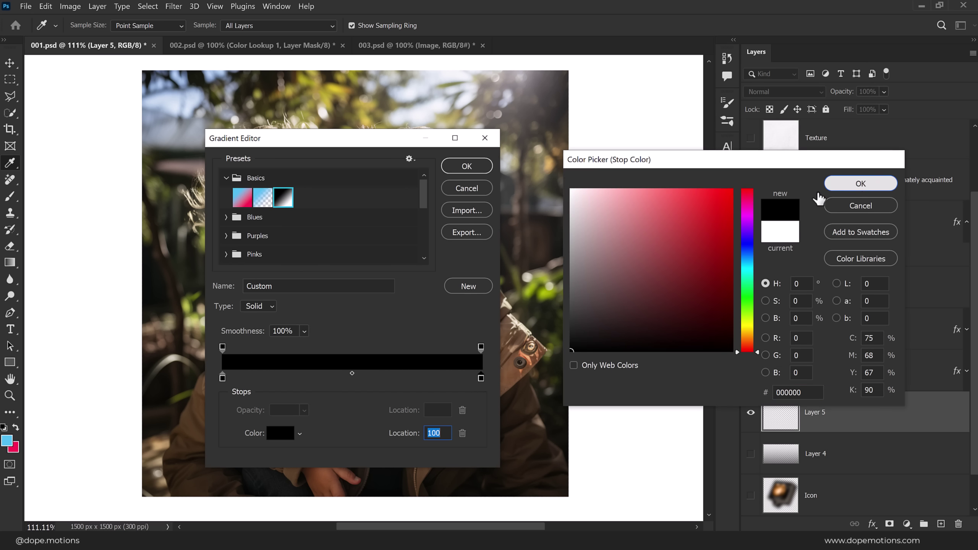
pyautogui.click(854, 185)
pyautogui.click(481, 347)
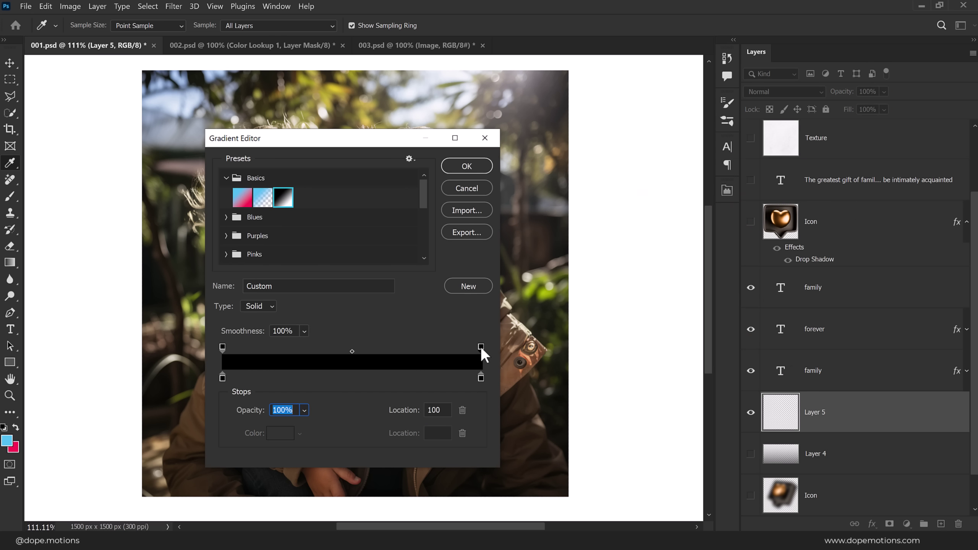
pyautogui.click(304, 410)
pyautogui.moveTo(306, 425); pyautogui.dragTo(251, 432)
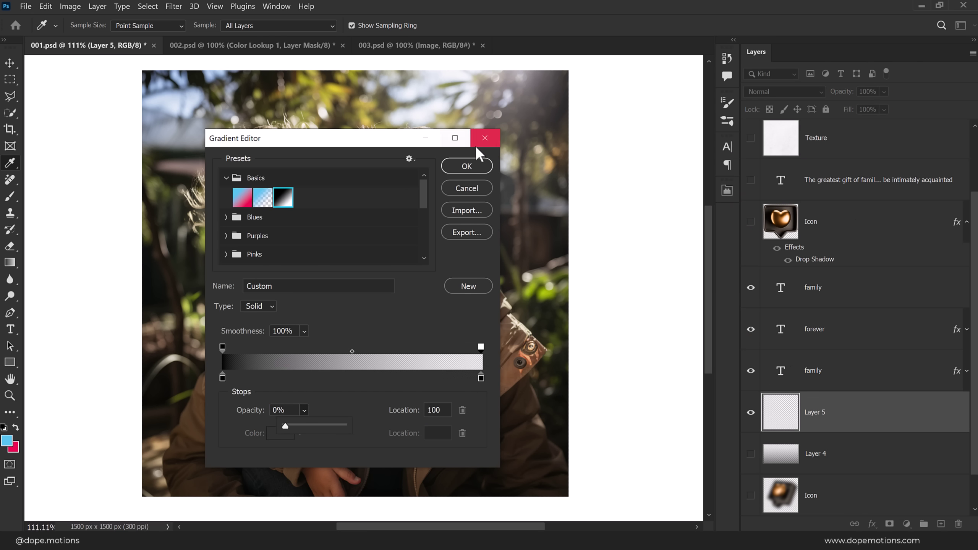
pyautogui.click(468, 166)
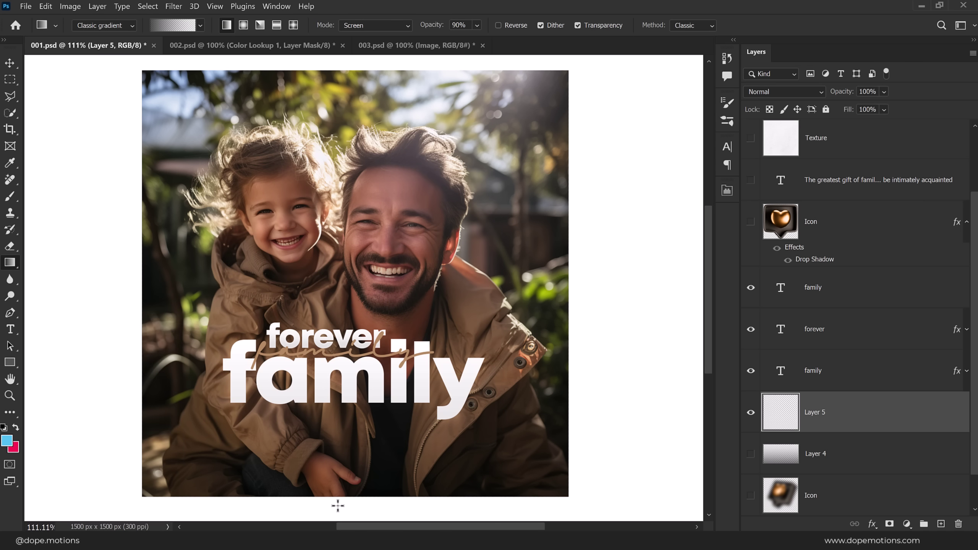
# Step: Paint the black-to-transparent gradient on Layer 5 from below the photo up to its middle
pyautogui.moveTo(338, 506); pyautogui.dragTo(350, 400)
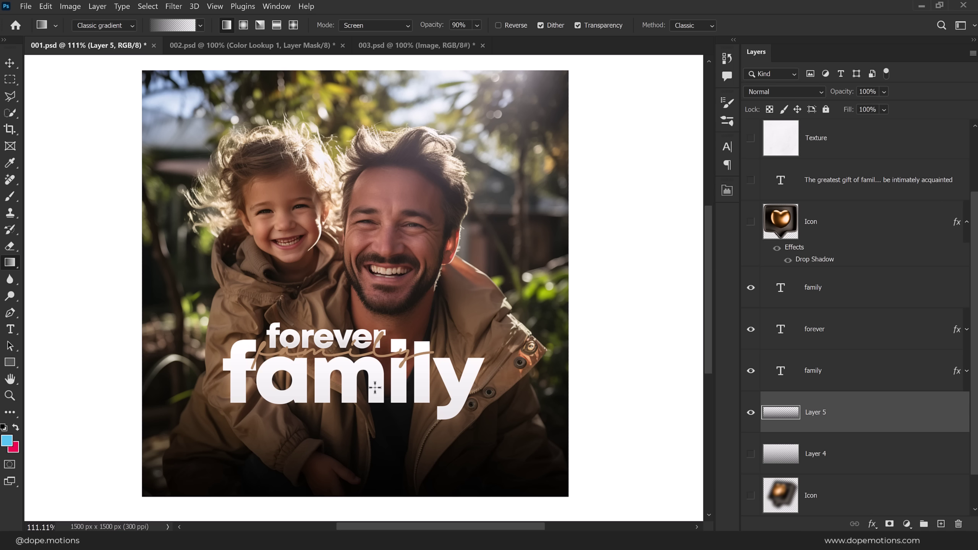
pyautogui.hotkey('ctrl', 'z')
pyautogui.scroll(-2, 340, 327)
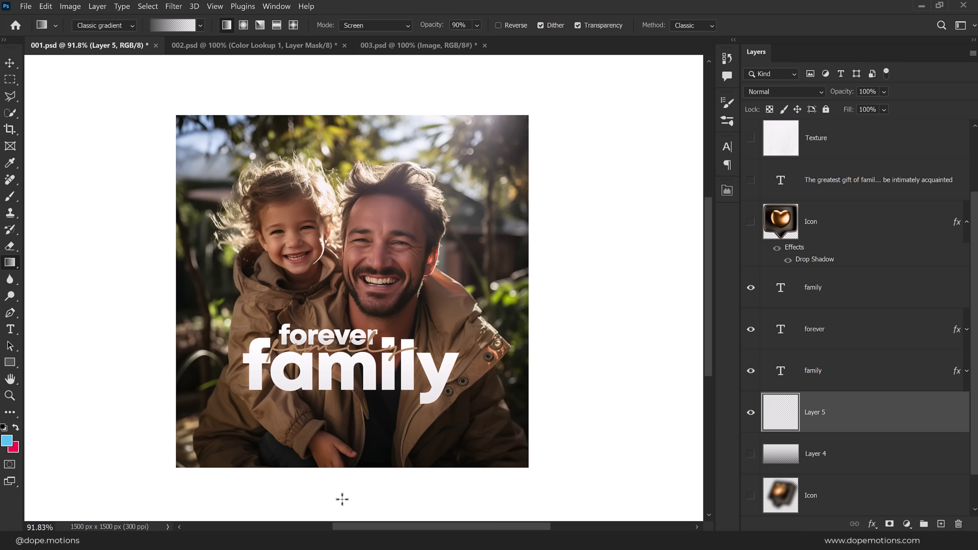
pyautogui.moveTo(341, 506); pyautogui.dragTo(350, 336)
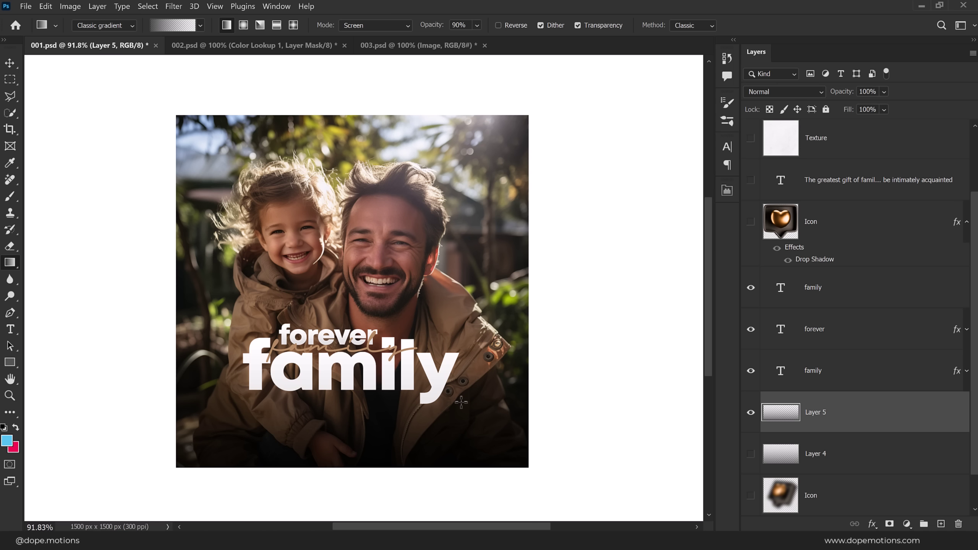
pyautogui.hotkey('ctrl', 'z')
pyautogui.moveTo(332, 511); pyautogui.dragTo(357, 262)
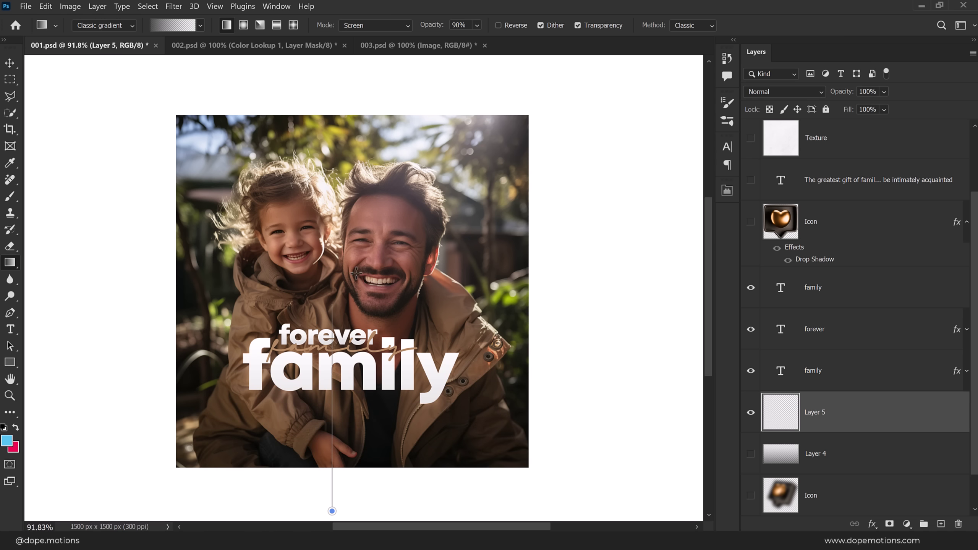
# Step: Lower Layer 5's opacity to 60%
pyautogui.click(10, 62)
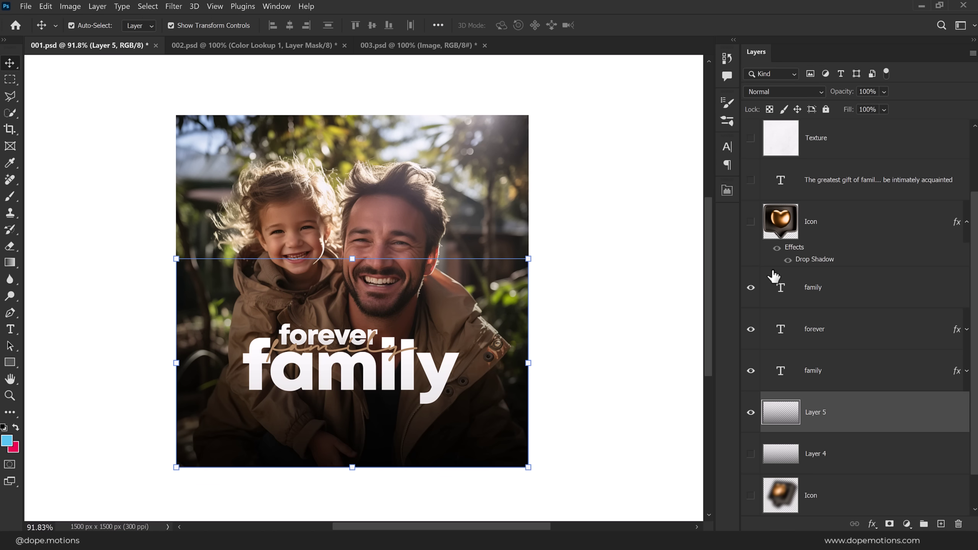
pyautogui.click(884, 92)
pyautogui.moveTo(893, 105); pyautogui.dragTo(901, 106)
# Step: Make the golden heart Icon layer visible and select it
pyautogui.click(815, 235)
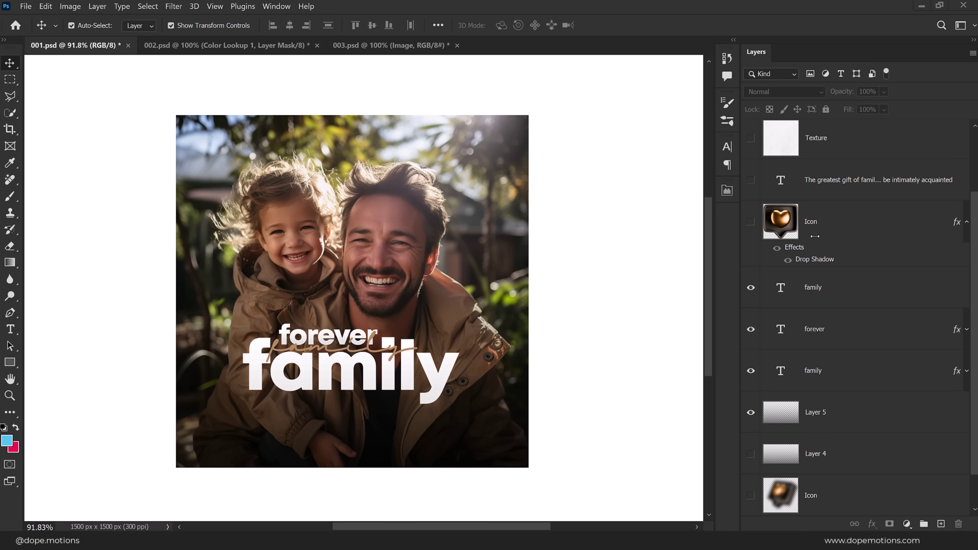
pyautogui.click(751, 223)
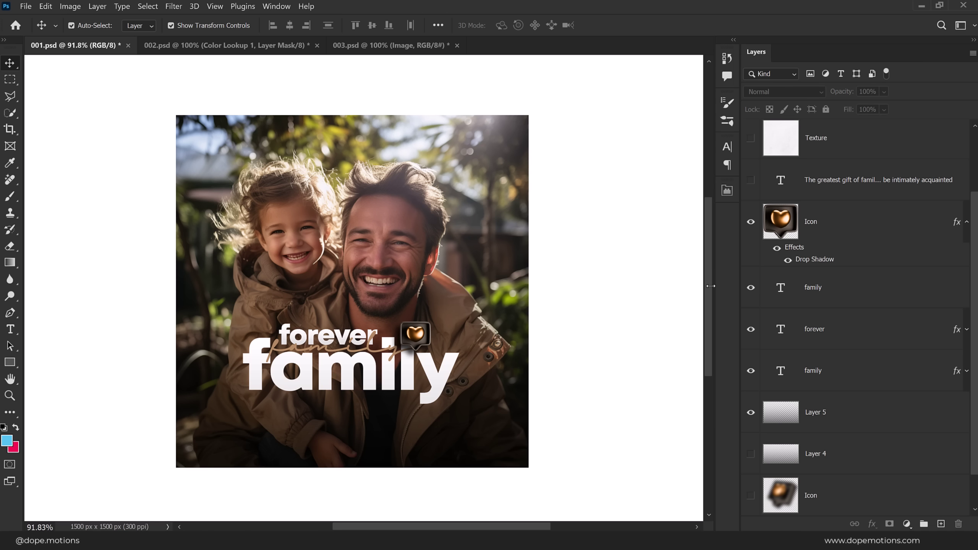
pyautogui.scroll(2, 391, 393)
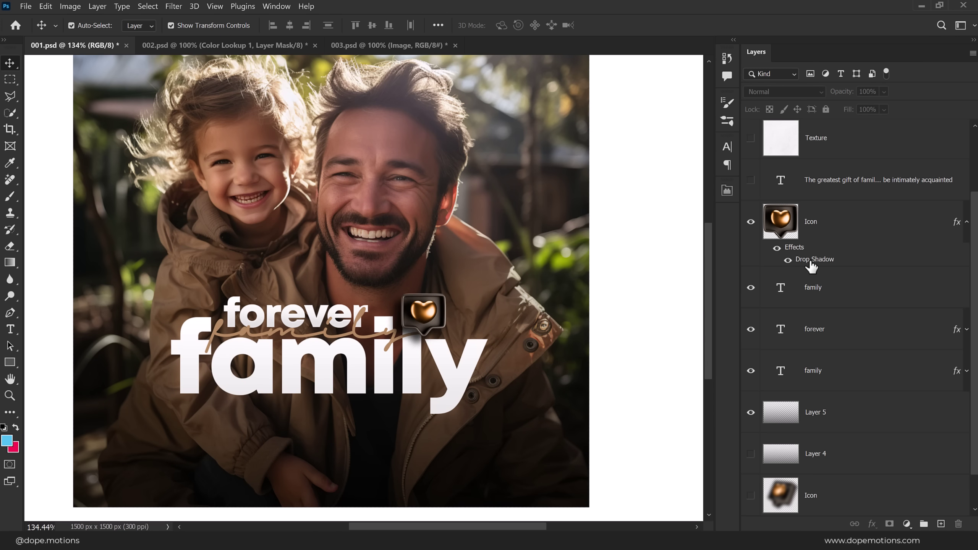
pyautogui.click(818, 226)
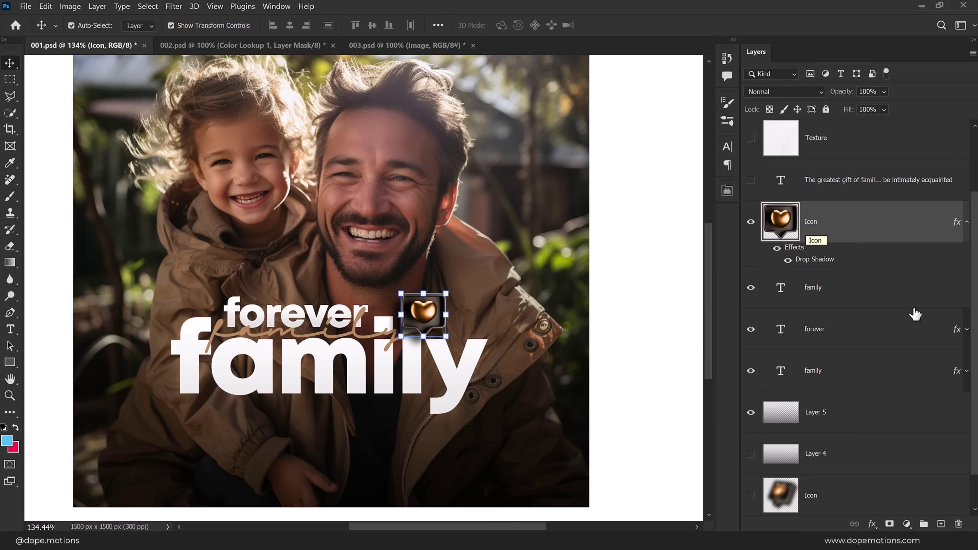
pyautogui.click(872, 523)
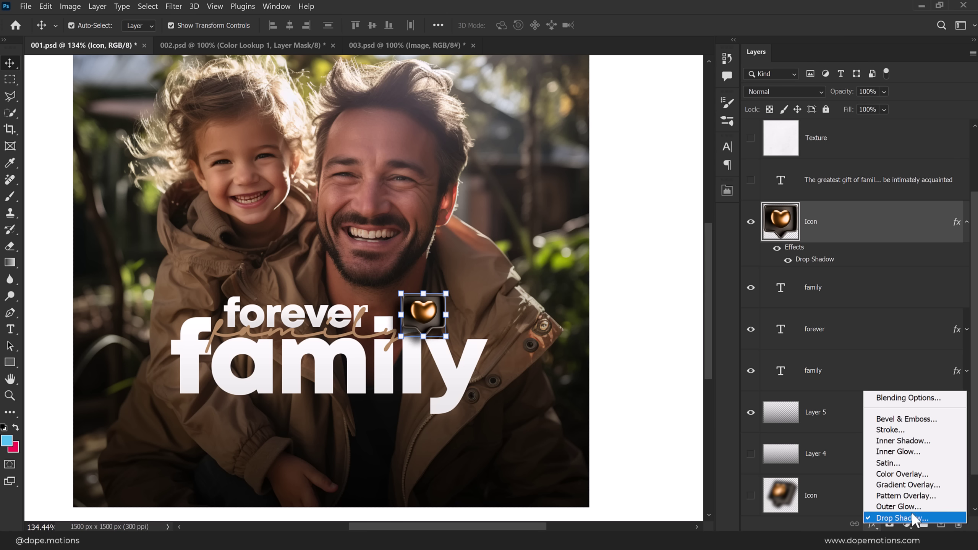
# Step: Keep the heart's Drop Shadow at 80% opacity, 27 px distance, 24 px size, then show the quote
pyautogui.click(812, 257)
pyautogui.doubleClick(814, 259)
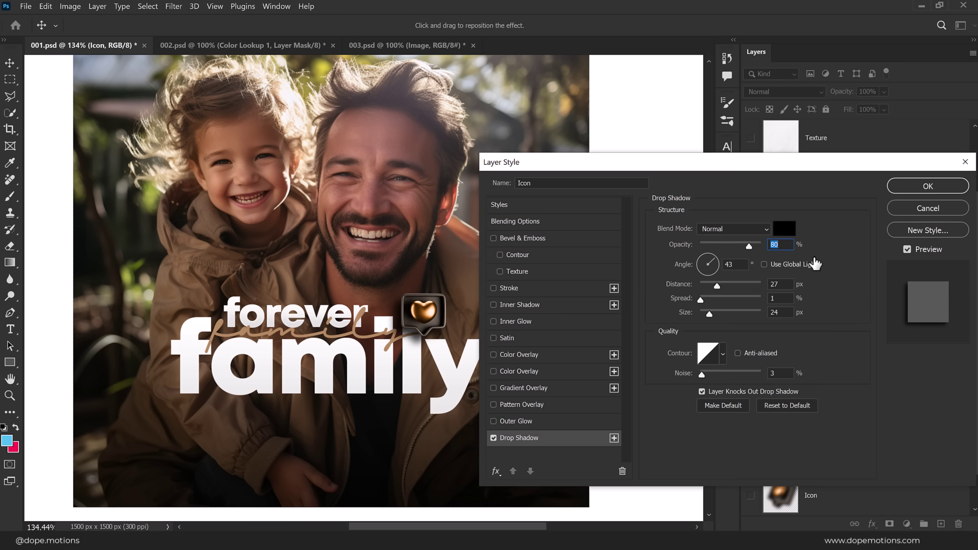
pyautogui.moveTo(696, 166)
pyautogui.mouseDown()
pyautogui.moveTo(643, 109)
pyautogui.moveTo(717, 110)
pyautogui.mouseUp()
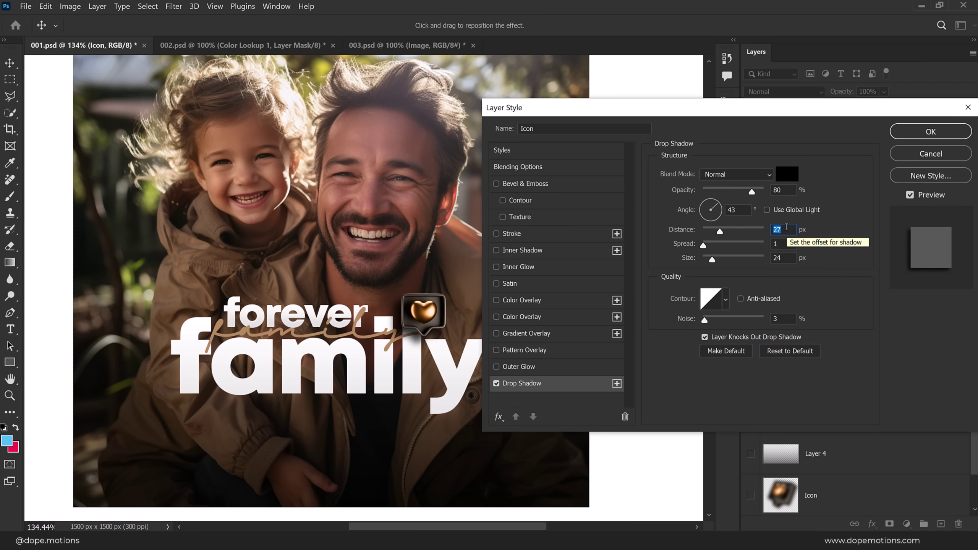
pyautogui.click(926, 136)
pyautogui.scroll(2, 793, 254)
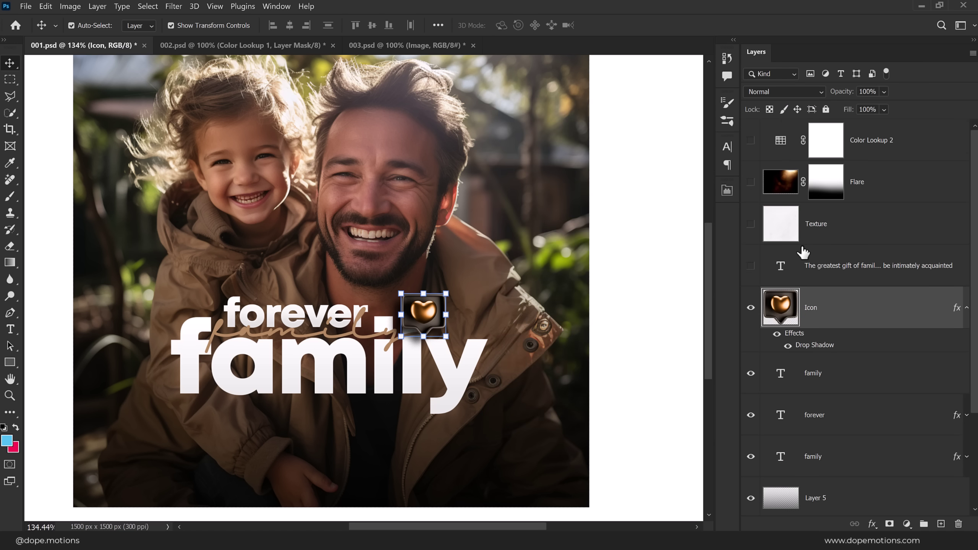
pyautogui.click(750, 265)
# Step: Show the quote text and the paper Texture layer over the whole post
pyautogui.click(685, 303)
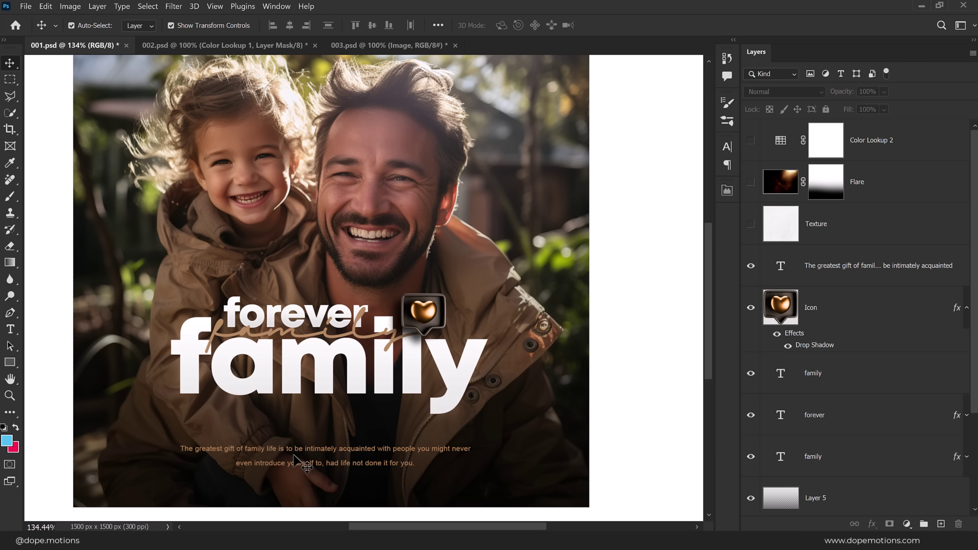
pyautogui.scroll(-1, 352, 246)
pyautogui.moveTo(372, 230); pyautogui.dragTo(392, 271)
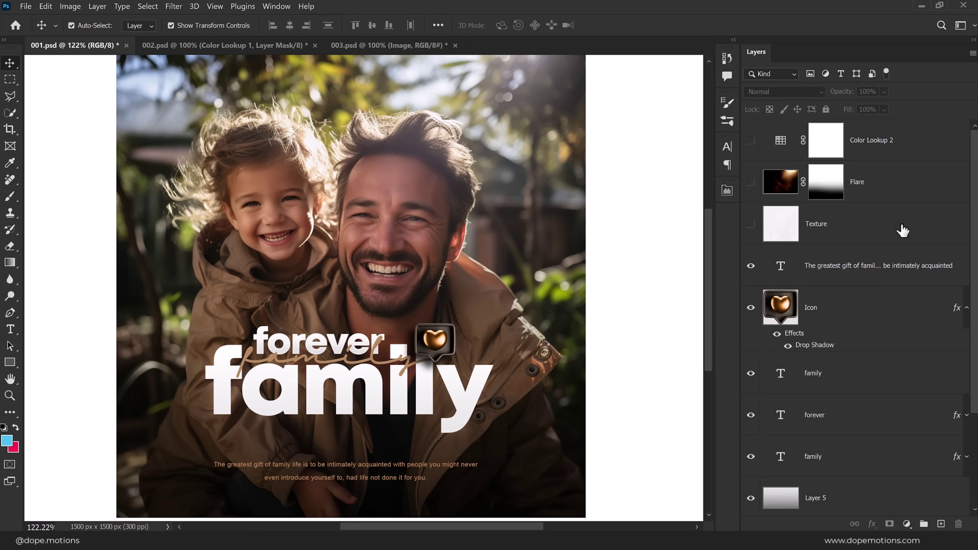
pyautogui.click(751, 227)
pyautogui.click(831, 229)
pyautogui.click(766, 93)
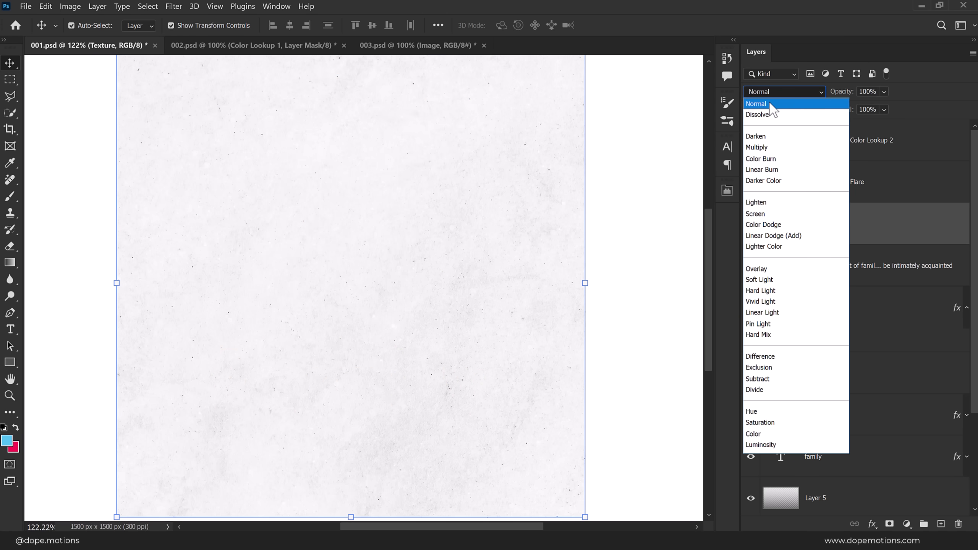
pyautogui.click(637, 223)
# Step: Locate the Texture image in the Social Media Post Assets folder
pyautogui.scroll(-1, 376, 226)
pyautogui.scroll(-1, 376, 225)
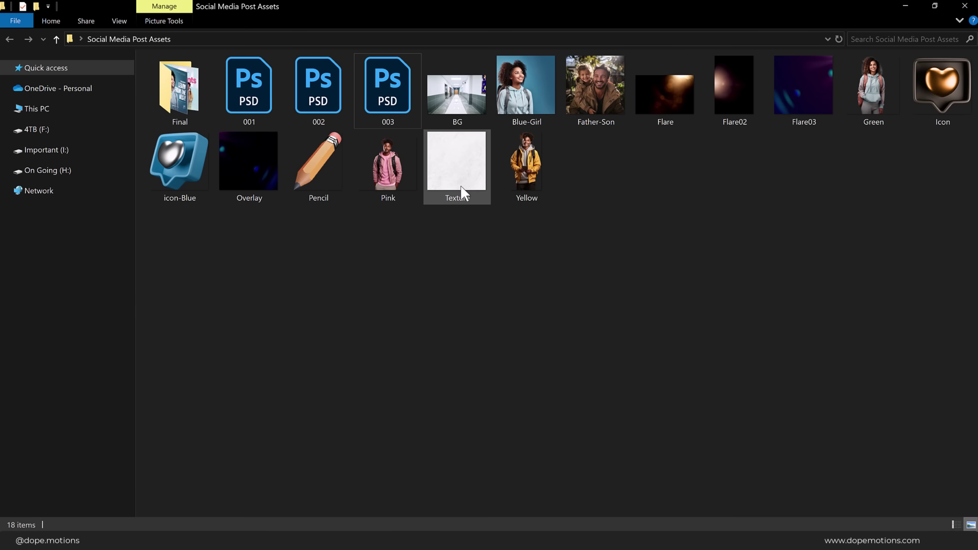
pyautogui.click(461, 187)
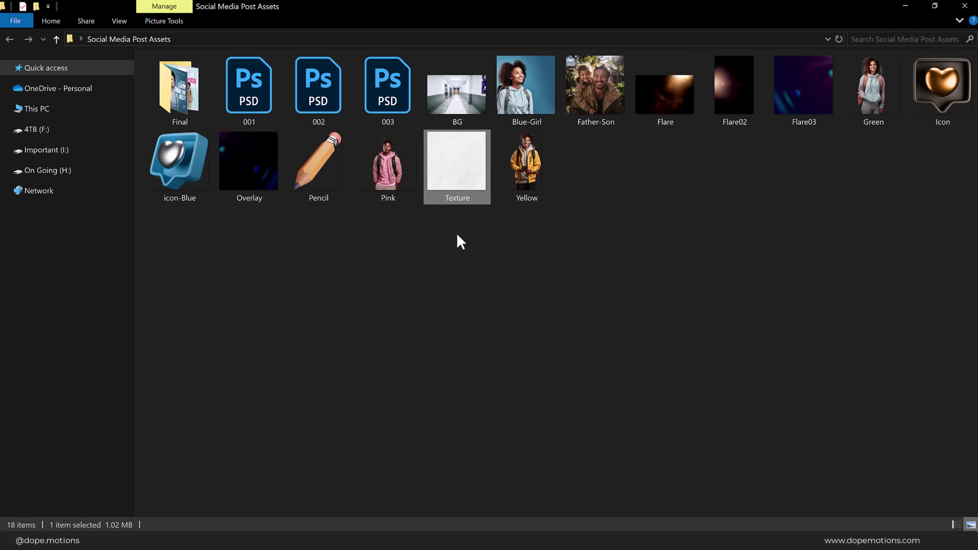
pyautogui.click(906, 5)
# Step: Blend the Texture layer with Multiply, review the full post, and preview the flare glow
pyautogui.click(812, 227)
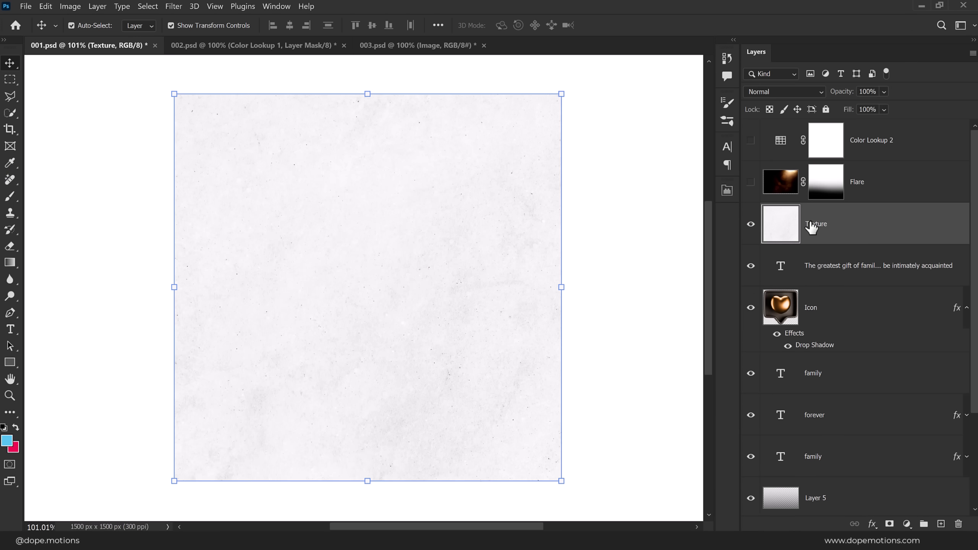
pyautogui.click(767, 92)
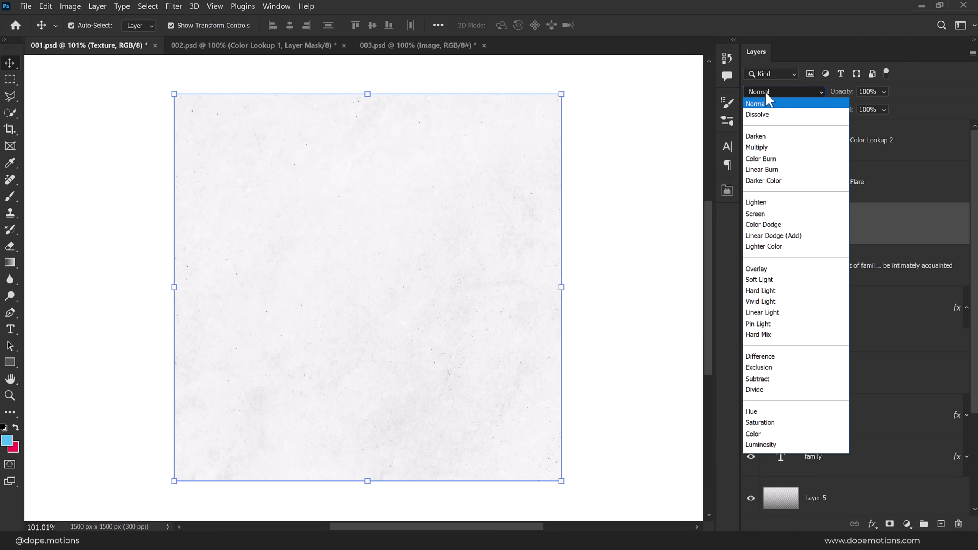
pyautogui.click(768, 149)
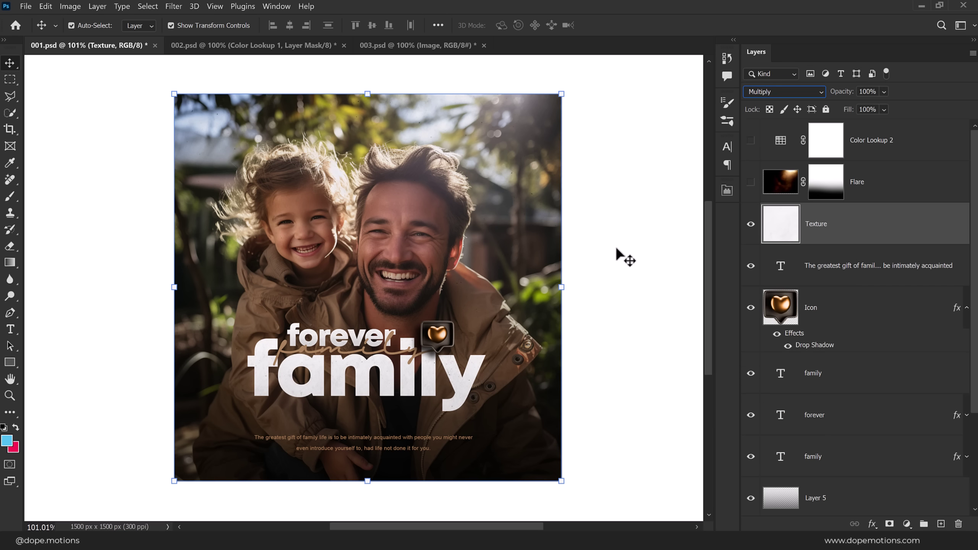
pyautogui.scroll(3, 386, 412)
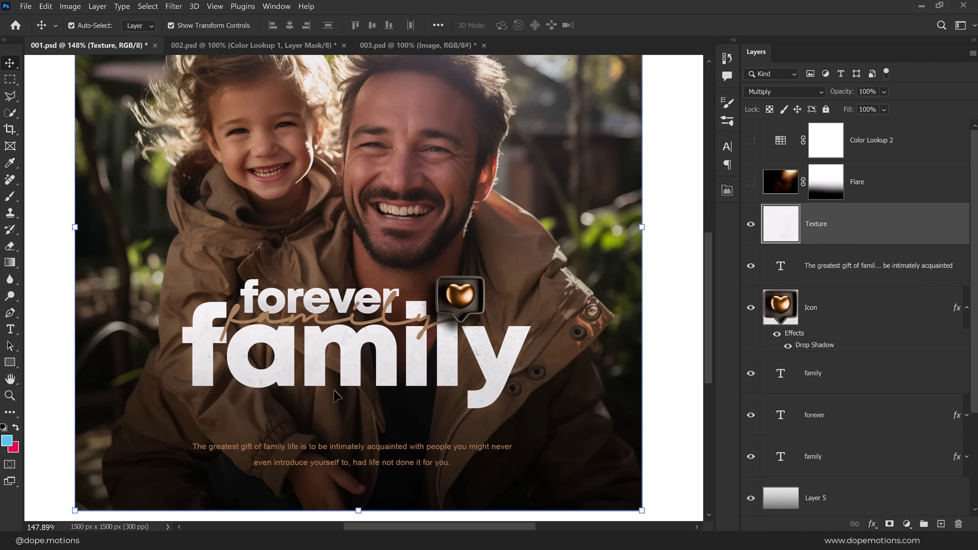
pyautogui.scroll(3, 354, 385)
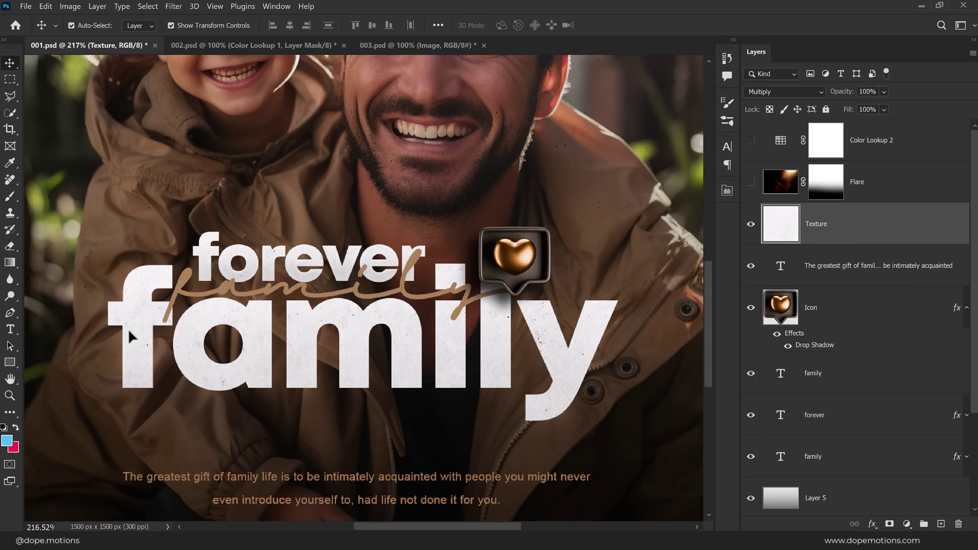
pyautogui.scroll(-1, 293, 293)
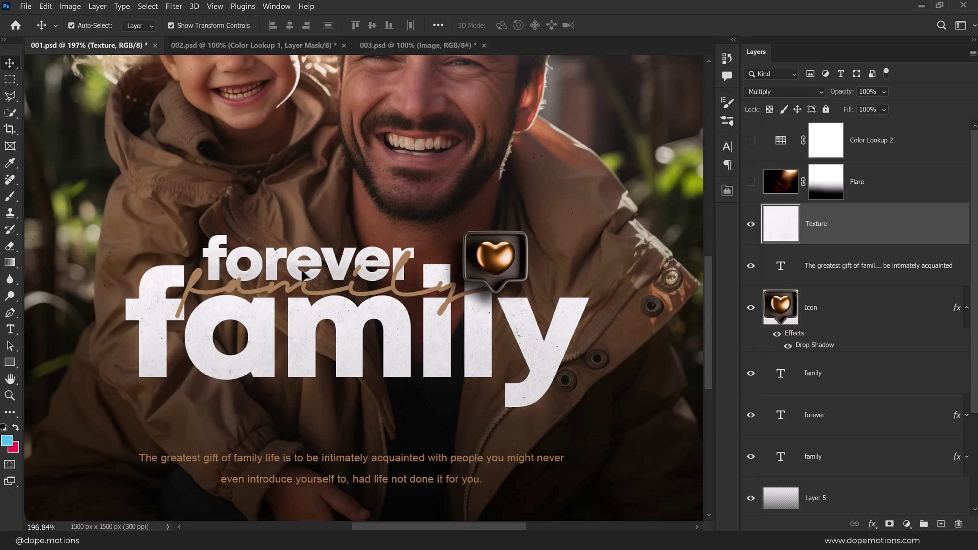
pyautogui.scroll(-2, 308, 269)
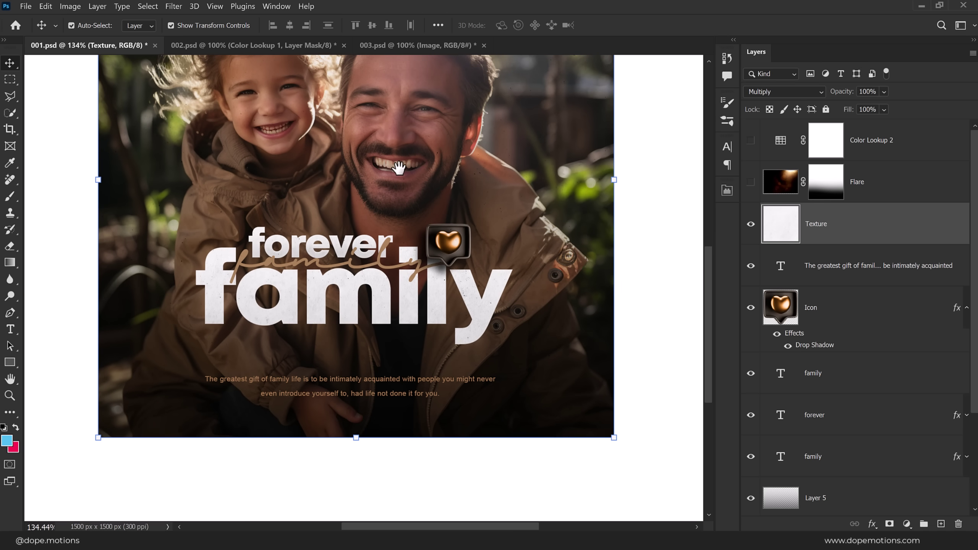
pyautogui.moveTo(398, 168); pyautogui.dragTo(404, 247)
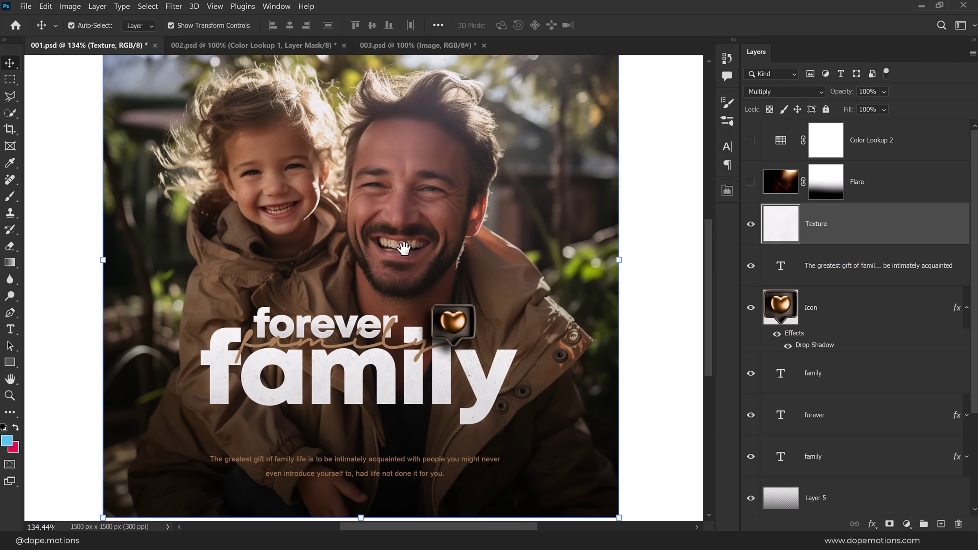
pyautogui.scroll(-2, 389, 257)
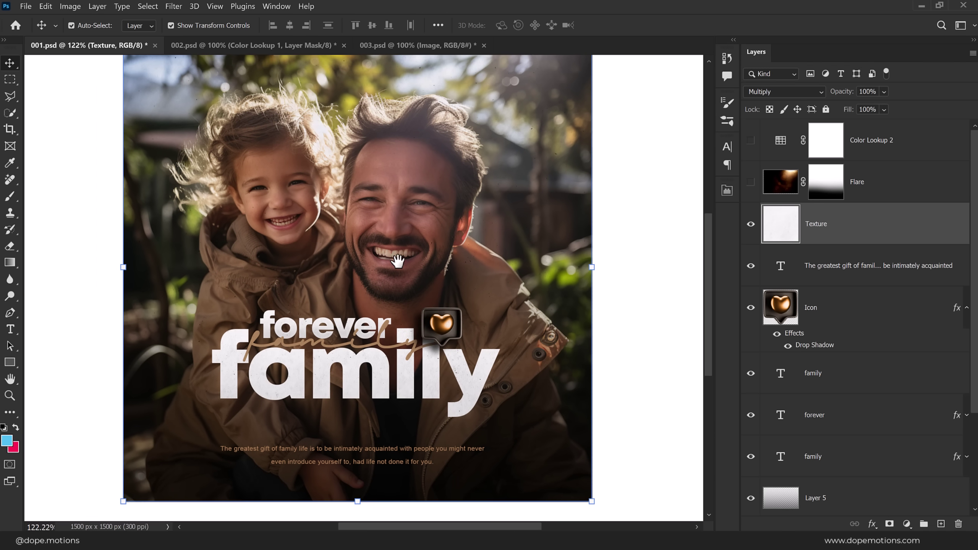
pyautogui.scroll(-1, 388, 262)
pyautogui.click(655, 201)
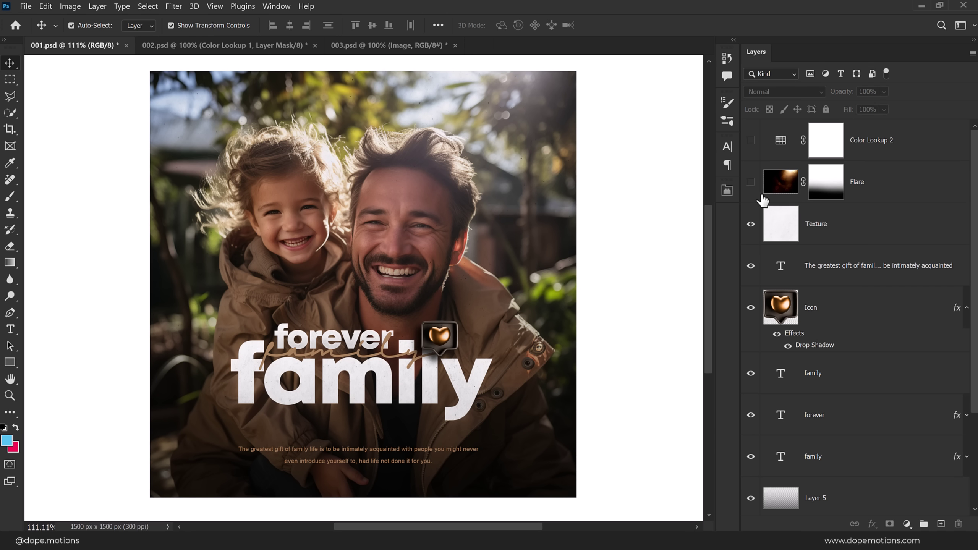
pyautogui.click(750, 182)
# Step: Place the Flare image on the post and hide it with an inverted black layer mask
pyautogui.click(750, 183)
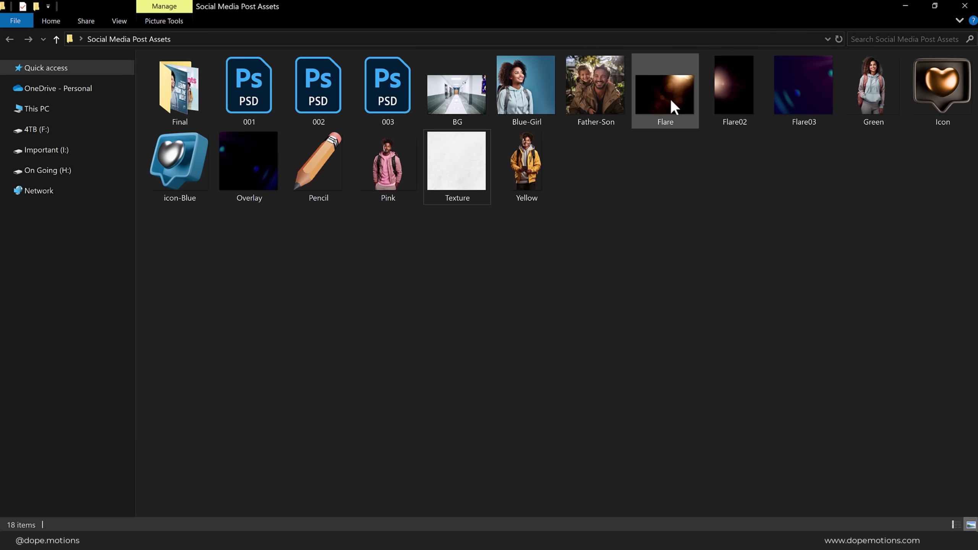
pyautogui.moveTo(675, 108)
pyautogui.mouseDown()
pyautogui.moveTo(381, 281)
pyautogui.moveTo(136, 521)
pyautogui.moveTo(452, 207)
pyautogui.moveTo(443, 136)
pyautogui.moveTo(466, 137)
pyautogui.mouseUp()
pyautogui.press('Return')
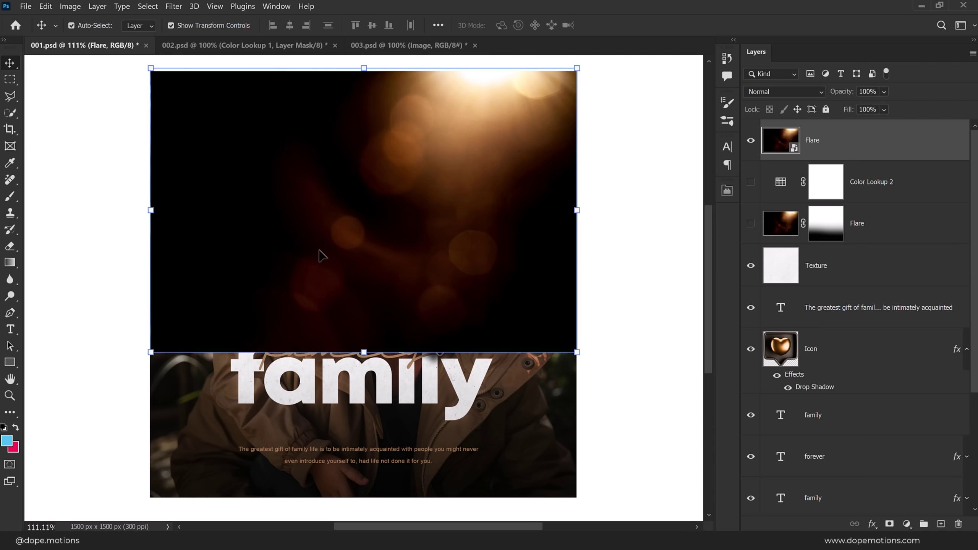
pyautogui.click(890, 525)
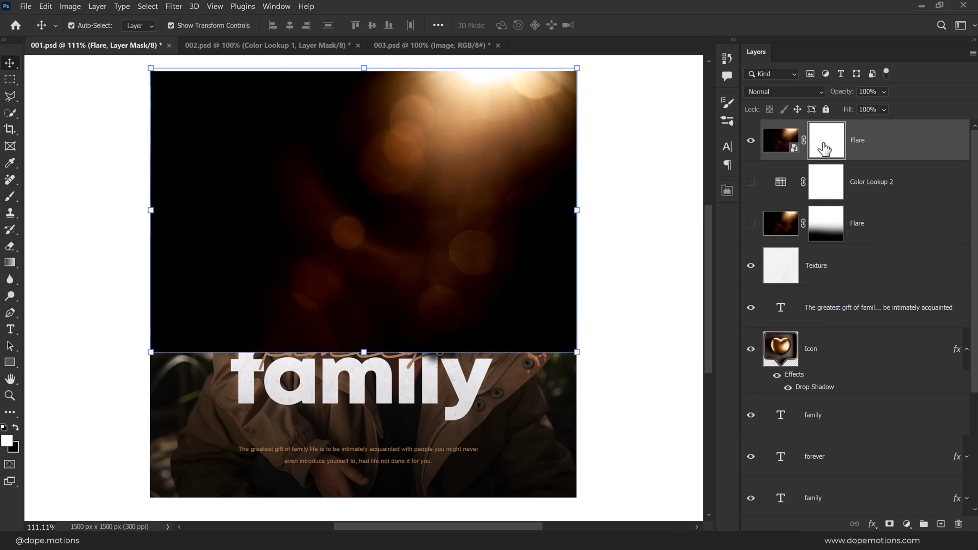
pyautogui.hotkey('ctrl', 'i')
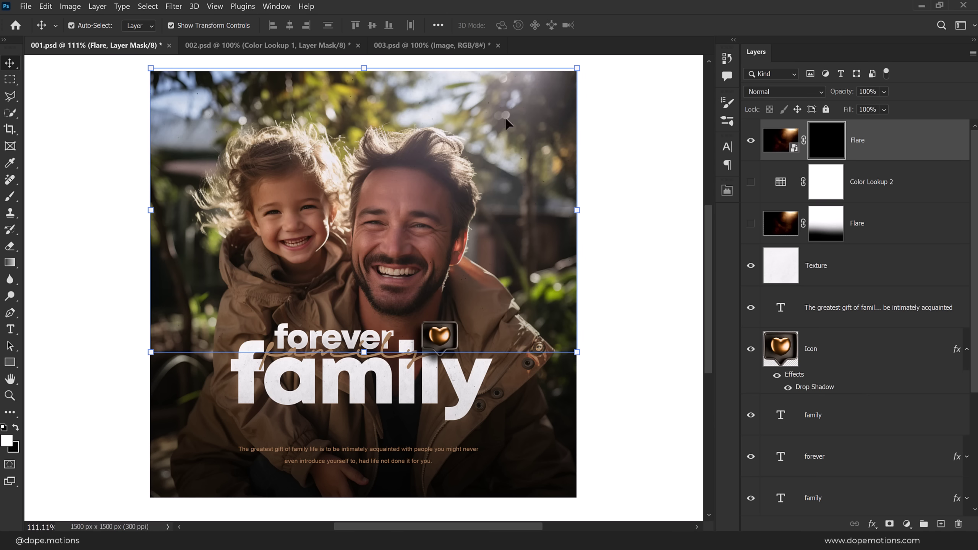
pyautogui.click(11, 263)
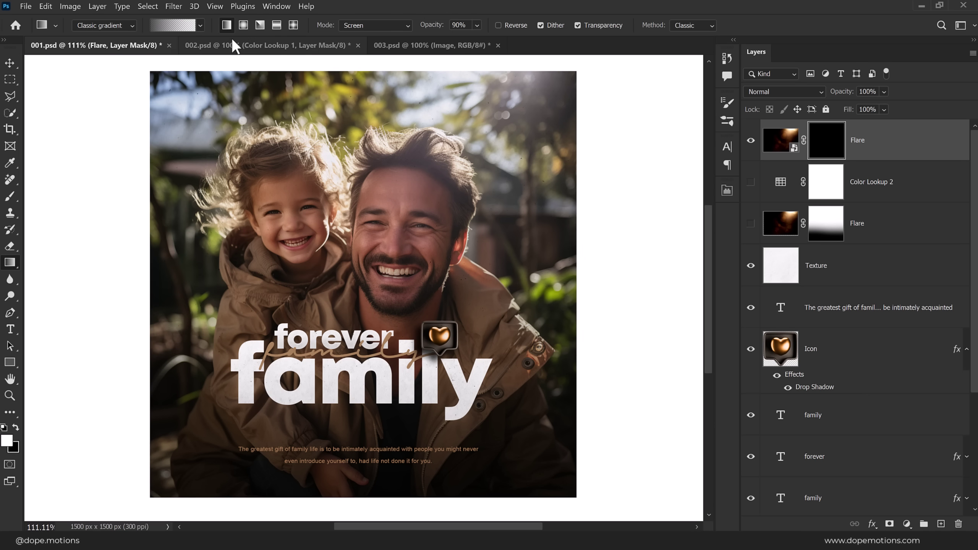
# Step: Draw a Black, White gradient on the flare mask so it shows toward the top-right
pyautogui.click(188, 26)
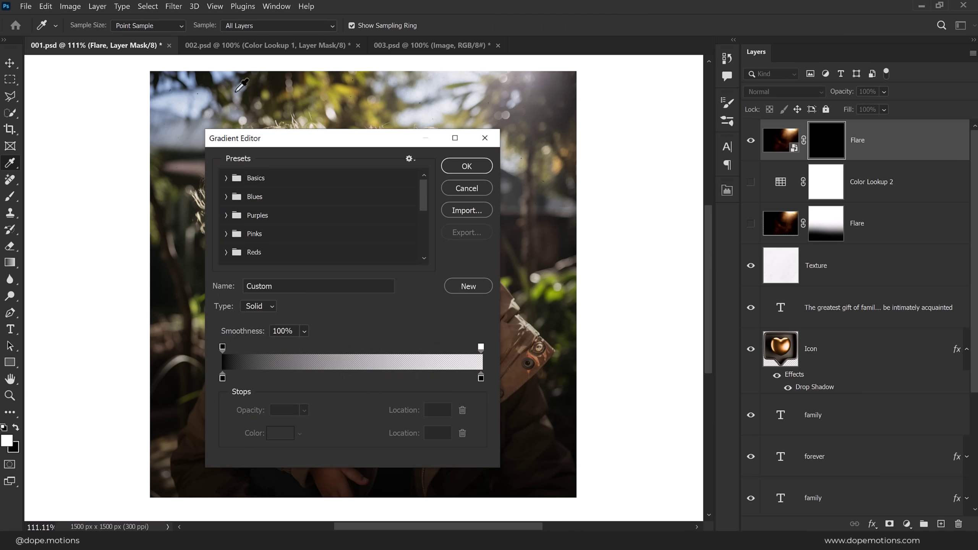
pyautogui.click(282, 198)
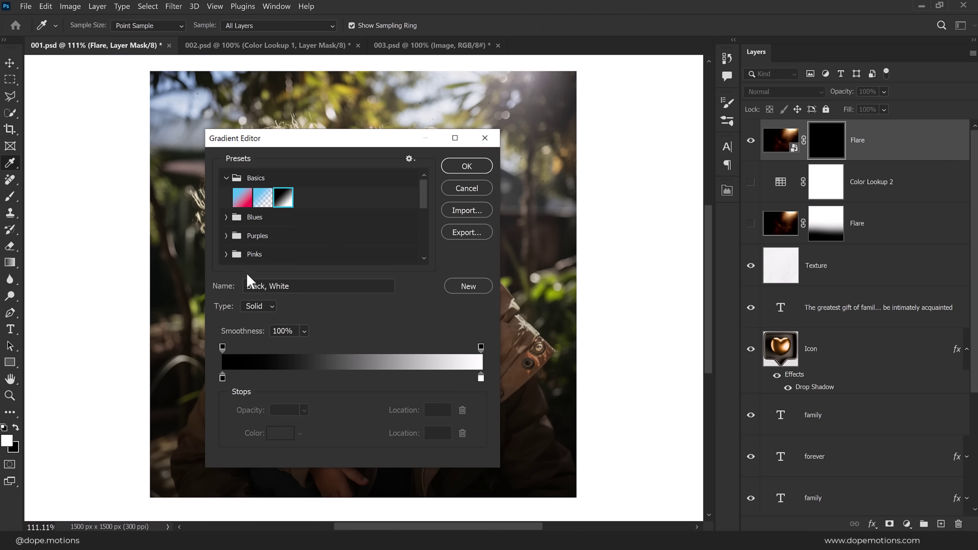
pyautogui.click(466, 166)
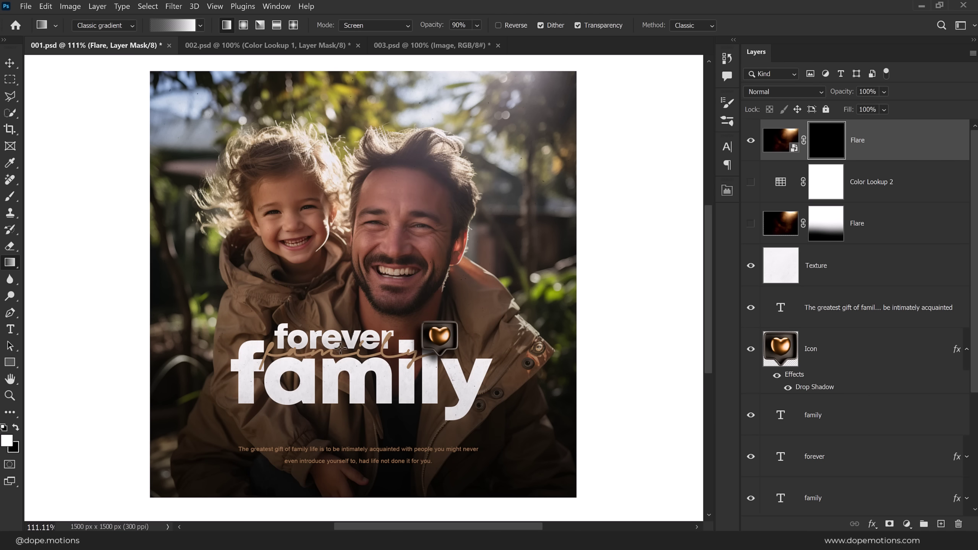
pyautogui.moveTo(340, 349); pyautogui.dragTo(510, 117)
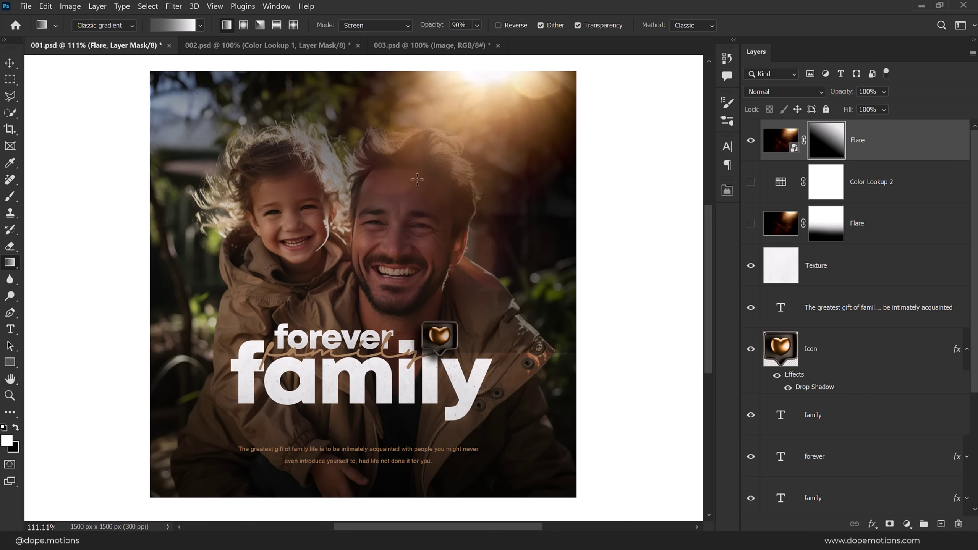
pyautogui.hotkey('ctrl', 'z')
pyautogui.moveTo(428, 335); pyautogui.dragTo(500, 73)
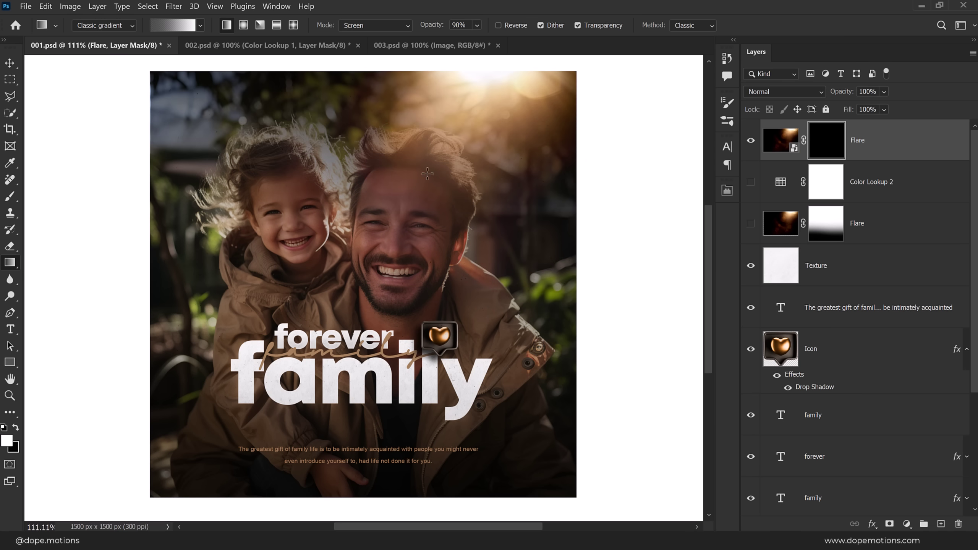
# Step: Set the new flare layer's blend mode to Screen
pyautogui.click(780, 140)
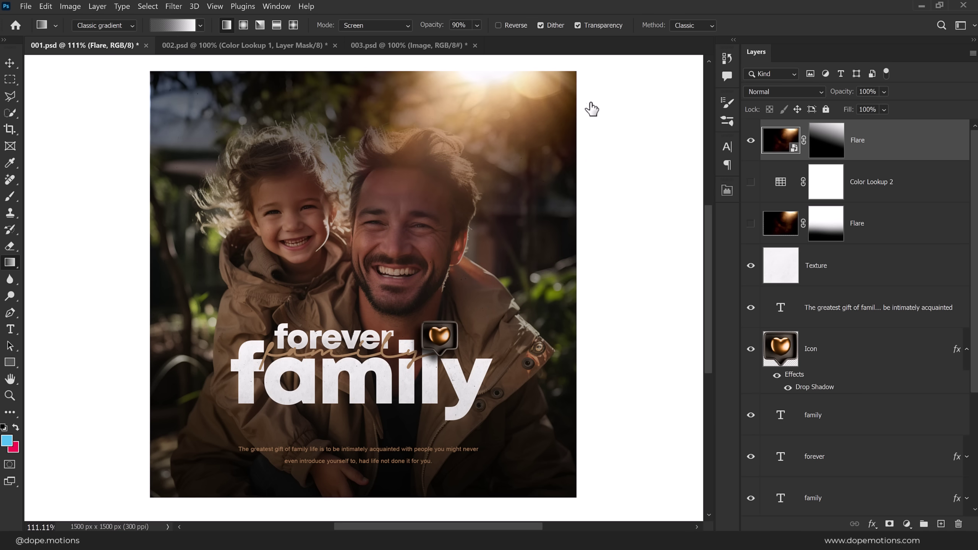
pyautogui.click(777, 92)
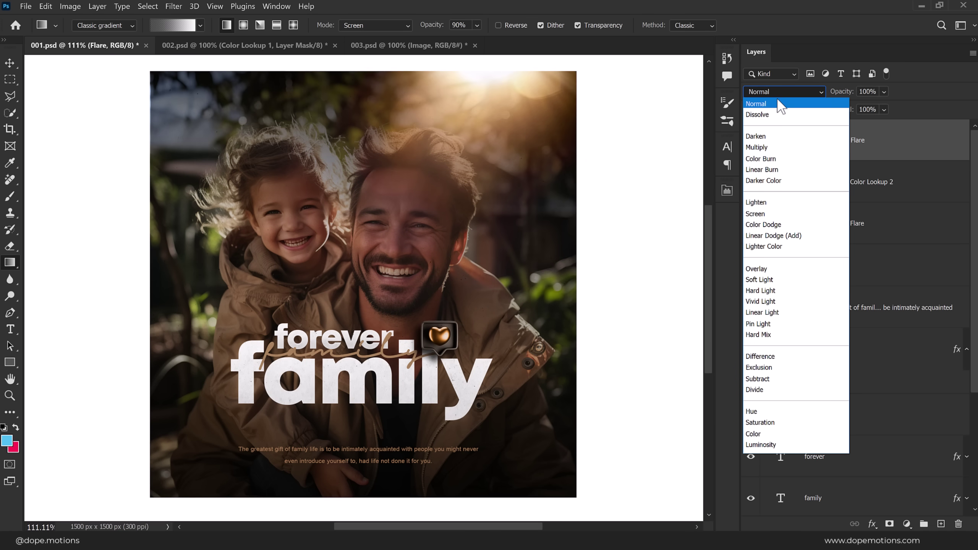
pyautogui.click(767, 215)
pyautogui.press('v')
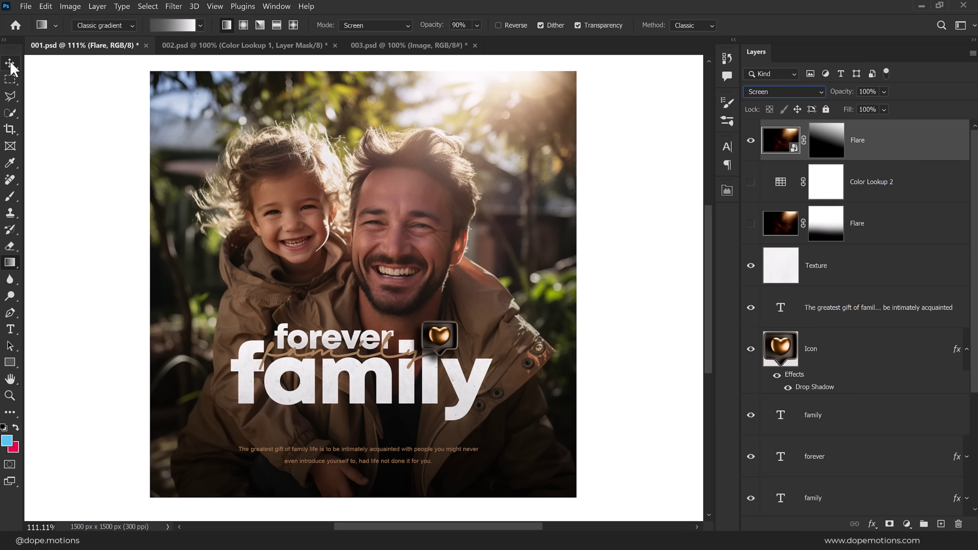
pyautogui.click(668, 197)
# Step: Delete the top Flare layer
pyautogui.scroll(-1, 578, 174)
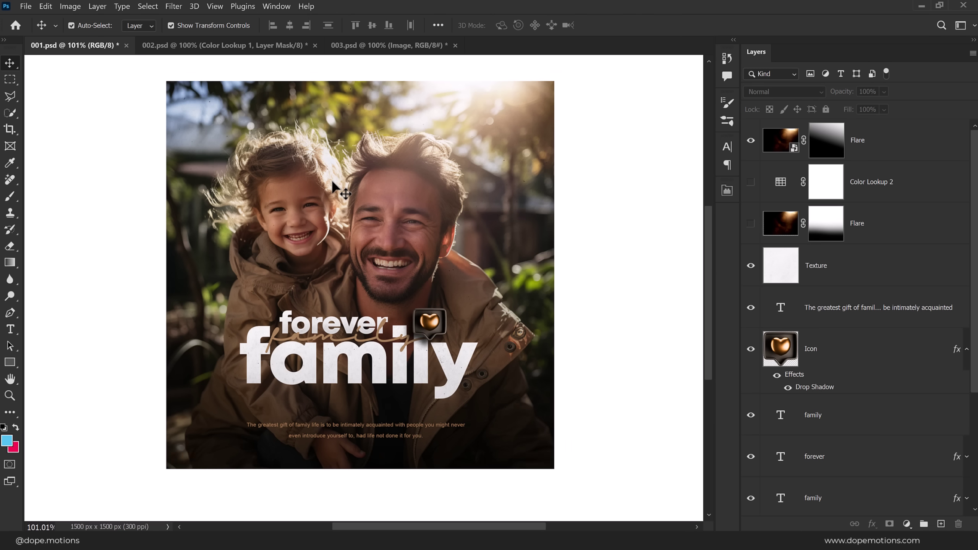
pyautogui.scroll(-2, 524, 158)
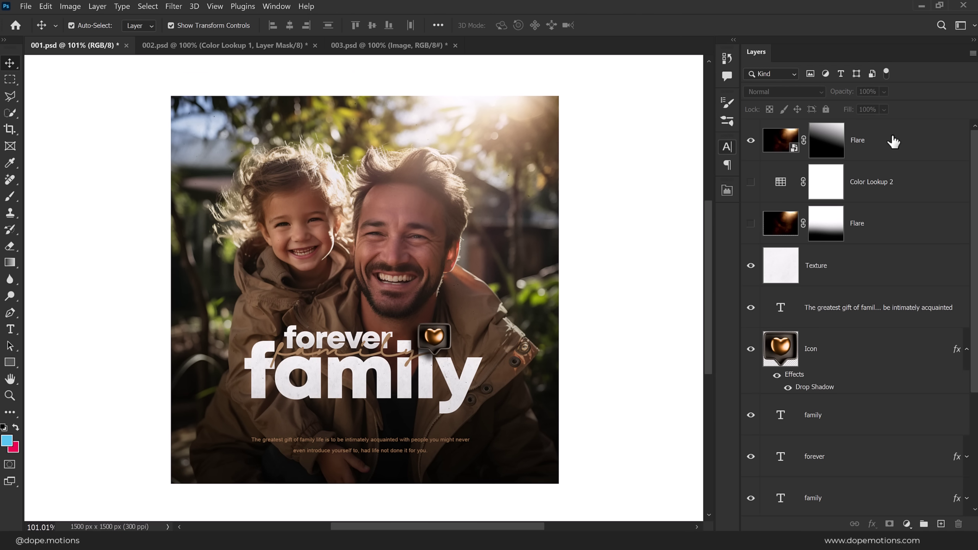
pyautogui.click(892, 144)
pyautogui.press('Delete')
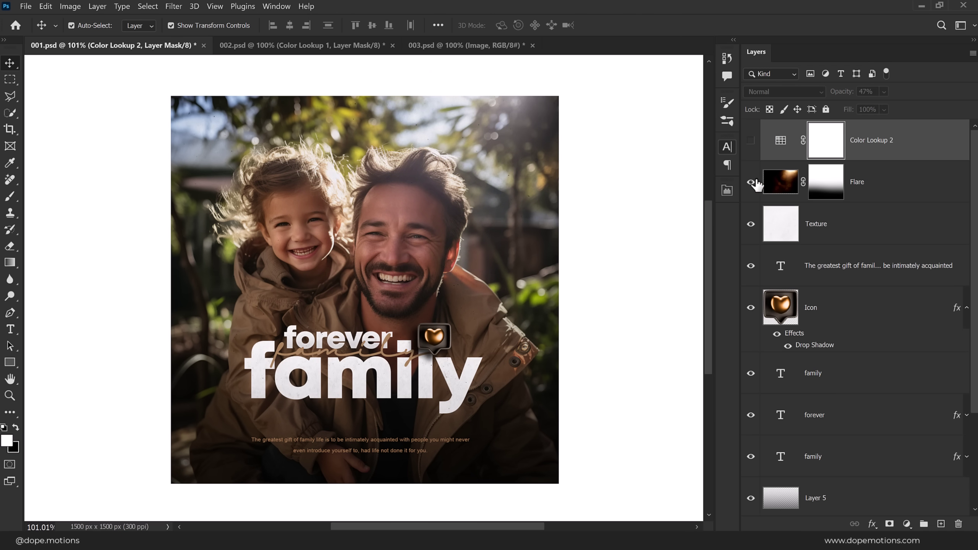
# Step: Show the lower Flare layer and set its opacity to about 85%
pyautogui.click(751, 182)
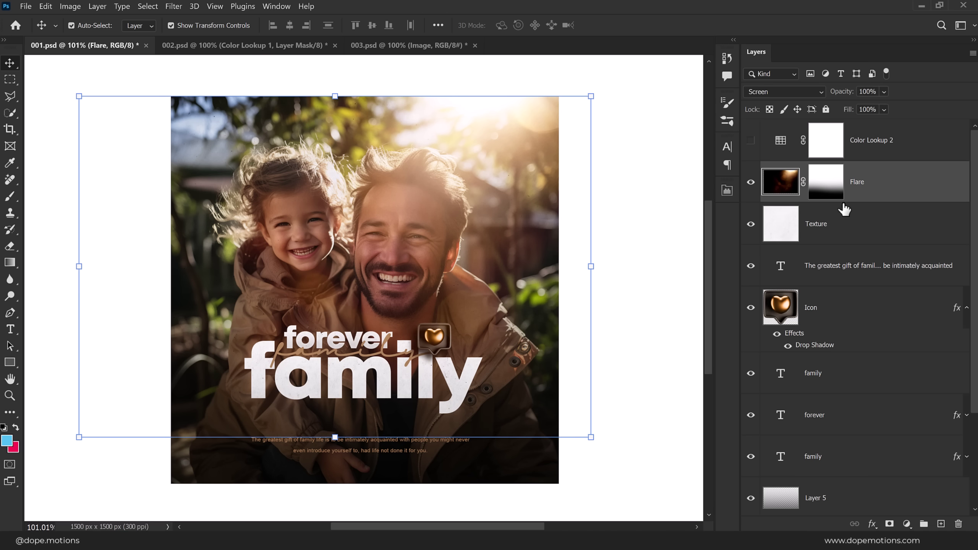
pyautogui.click(862, 198)
pyautogui.click(897, 108)
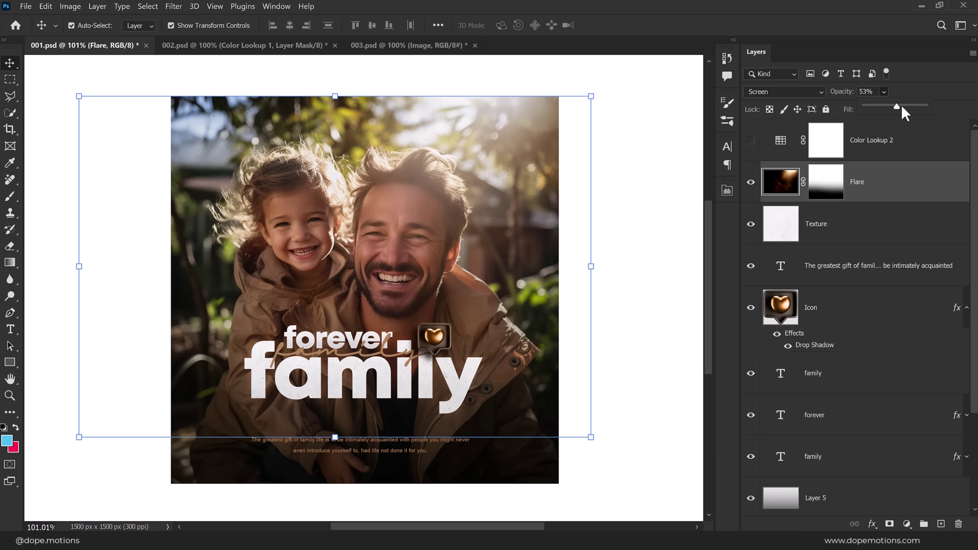
pyautogui.moveTo(910, 107); pyautogui.dragTo(916, 107)
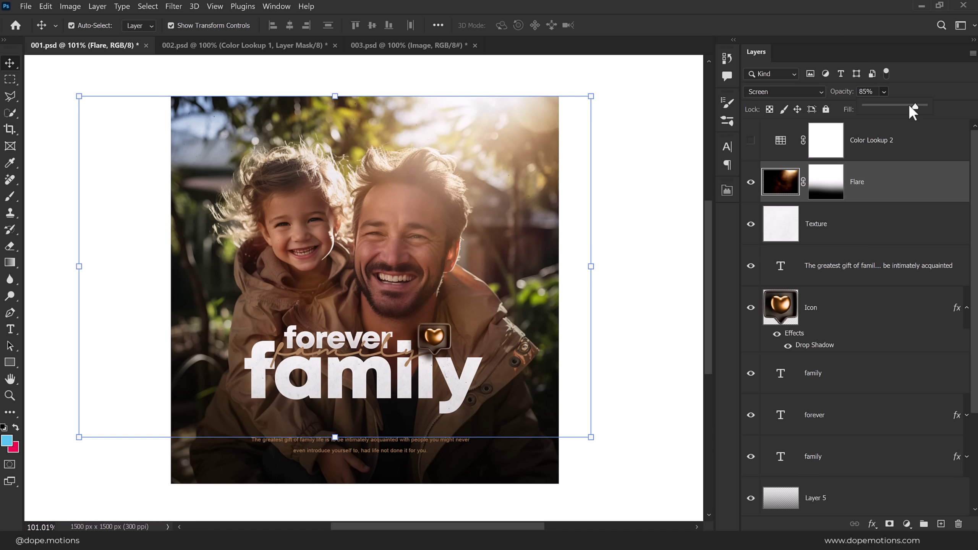
pyautogui.click(615, 154)
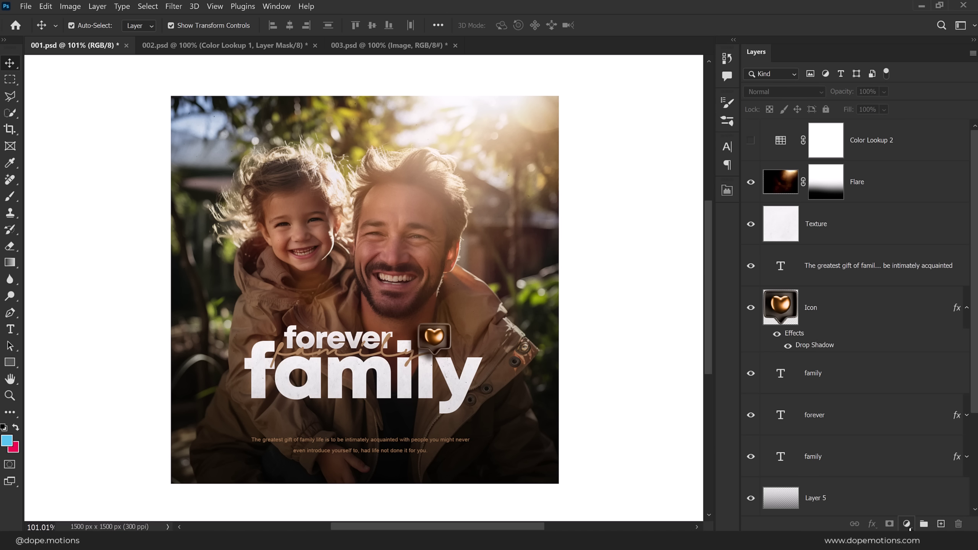
# Step: Add a Color Lookup adjustment layer using the FallColors.look 3DLUT file
pyautogui.click(907, 524)
pyautogui.click(874, 456)
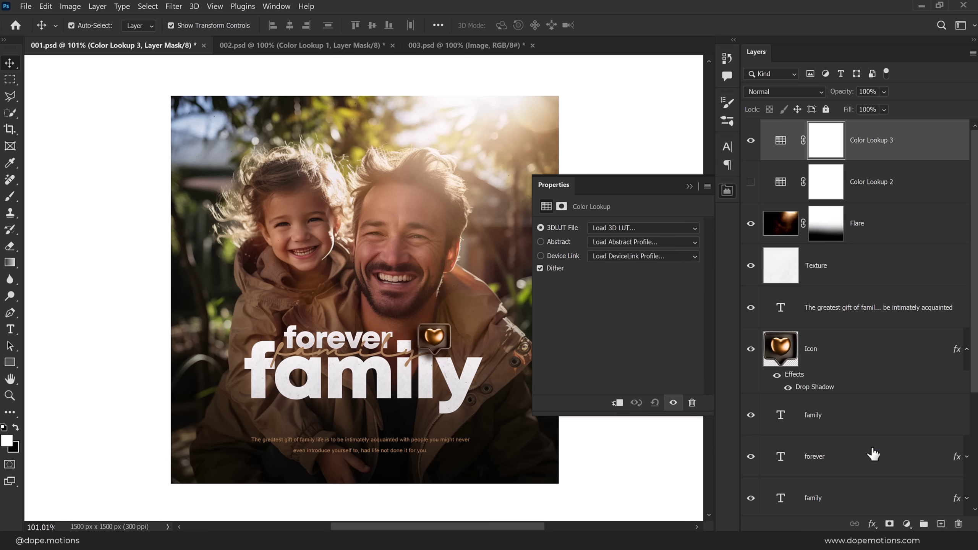
pyautogui.click(610, 227)
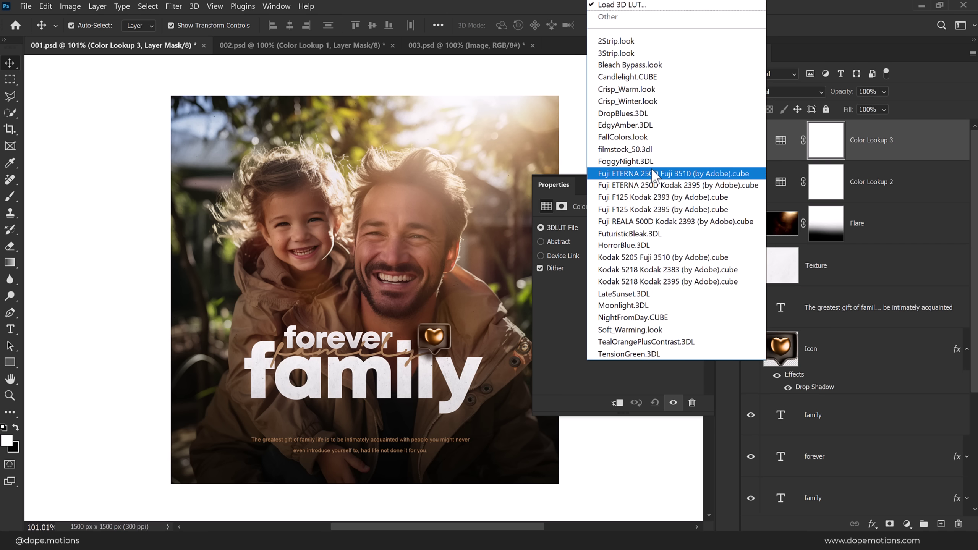
pyautogui.click(622, 140)
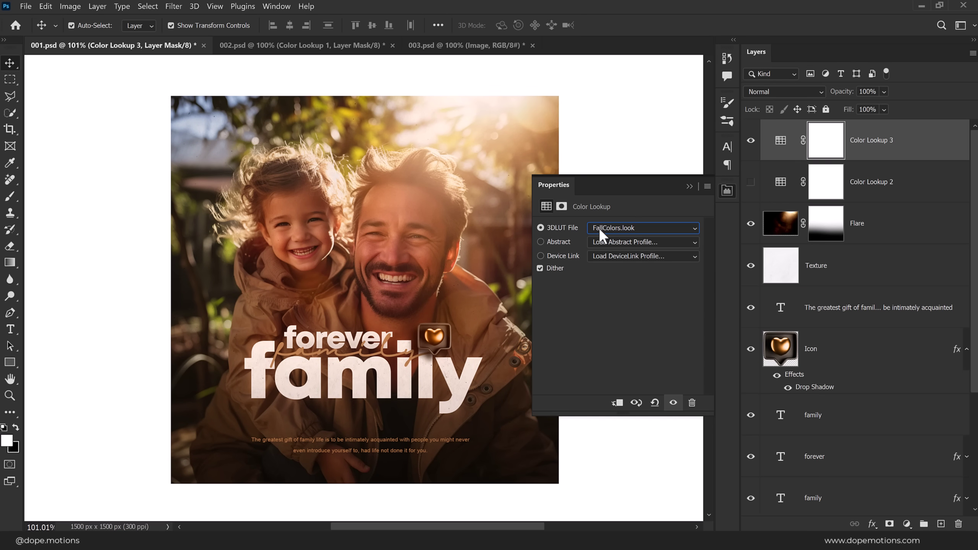
pyautogui.click(690, 184)
# Step: Lower Color Lookup 3's opacity to 50%, then switch to the 002.psd document
pyautogui.click(781, 140)
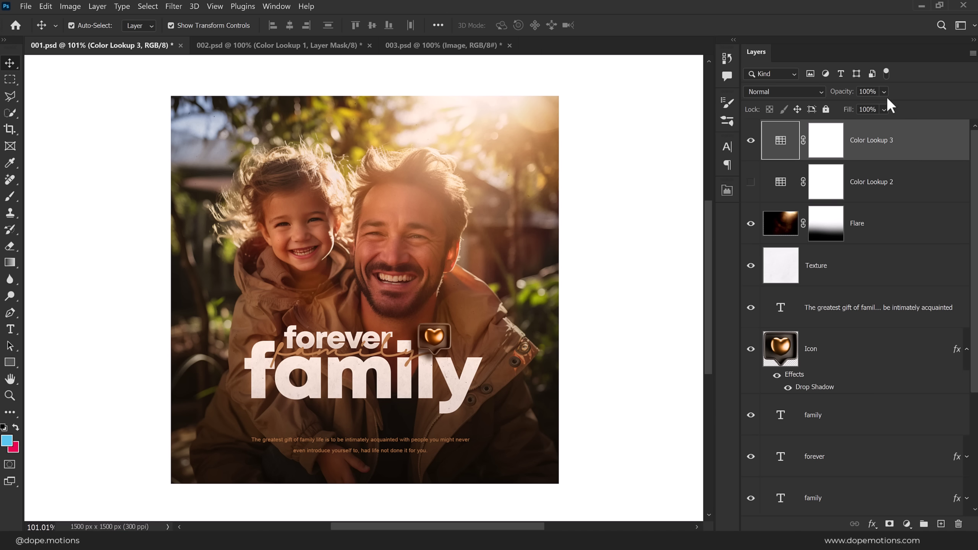
pyautogui.click(884, 91)
pyautogui.moveTo(902, 104); pyautogui.dragTo(895, 106)
pyautogui.click(516, 253)
pyautogui.scroll(1, 416, 287)
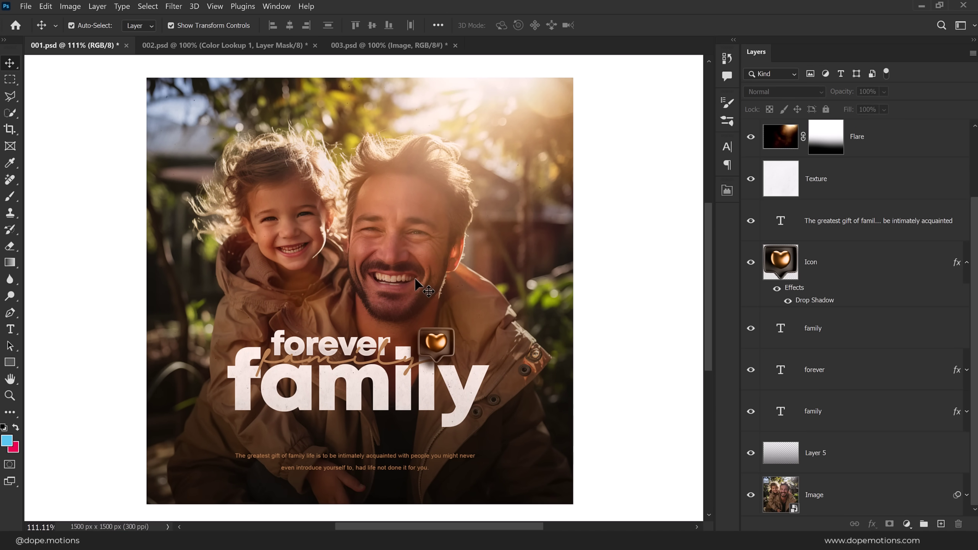
pyautogui.moveTo(408, 253); pyautogui.dragTo(399, 243)
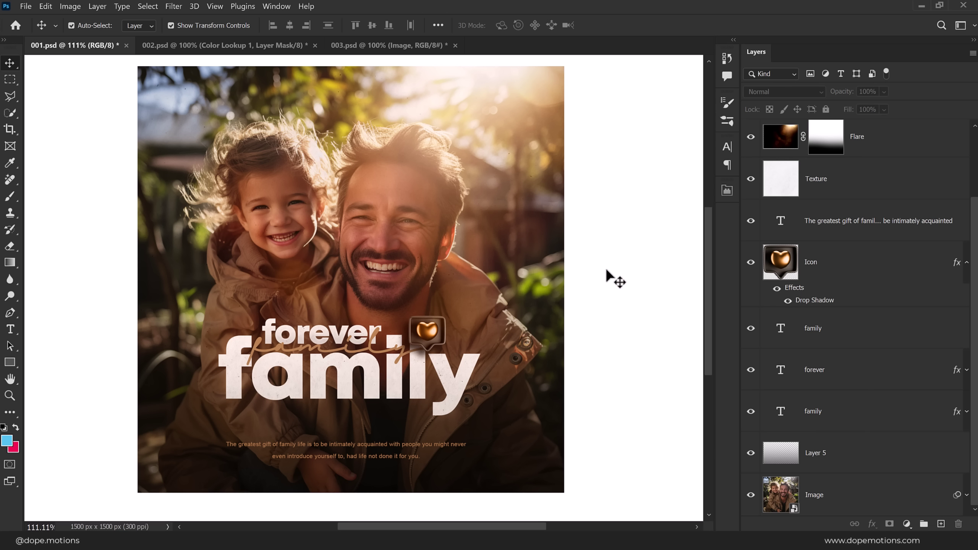
pyautogui.click(207, 46)
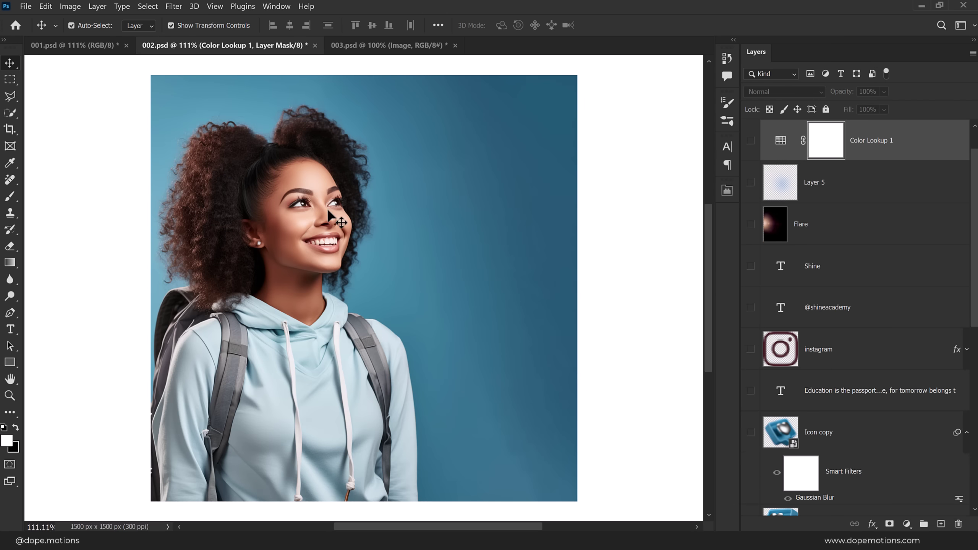
# Step: Turn on Layer 4 in 002.psd to darken the blue background toward the bottom
pyautogui.hscroll(1, 369, 234)
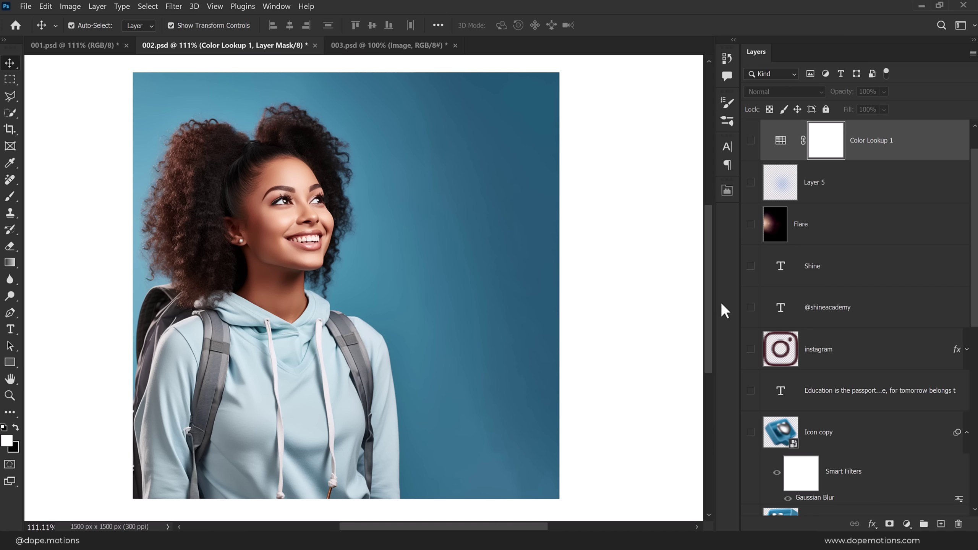
pyautogui.scroll(-5, 791, 365)
pyautogui.scroll(-5, 819, 360)
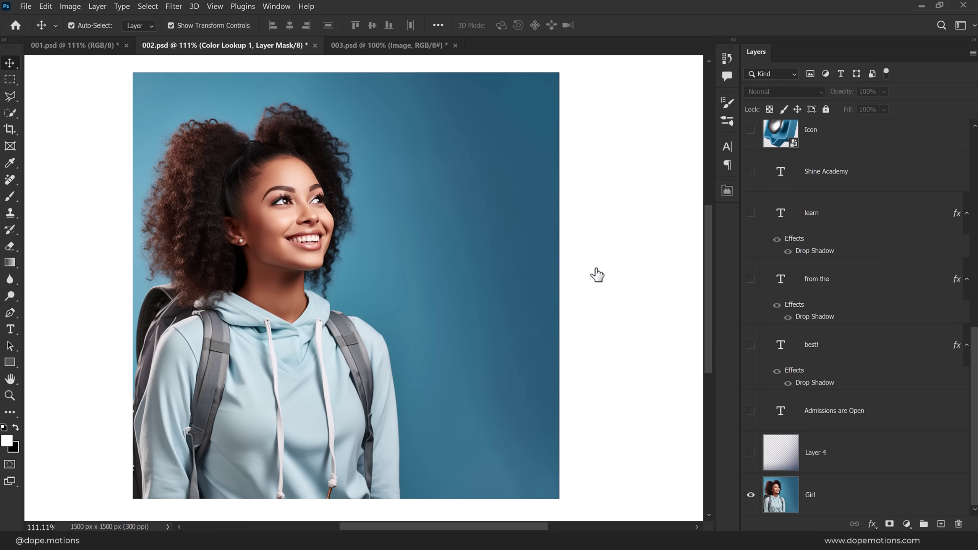
pyautogui.click(77, 46)
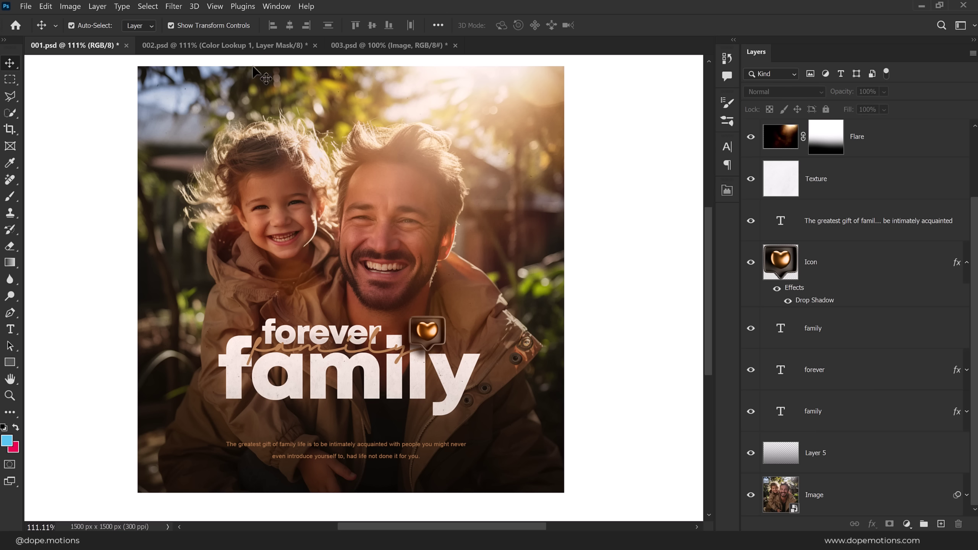
pyautogui.click(210, 46)
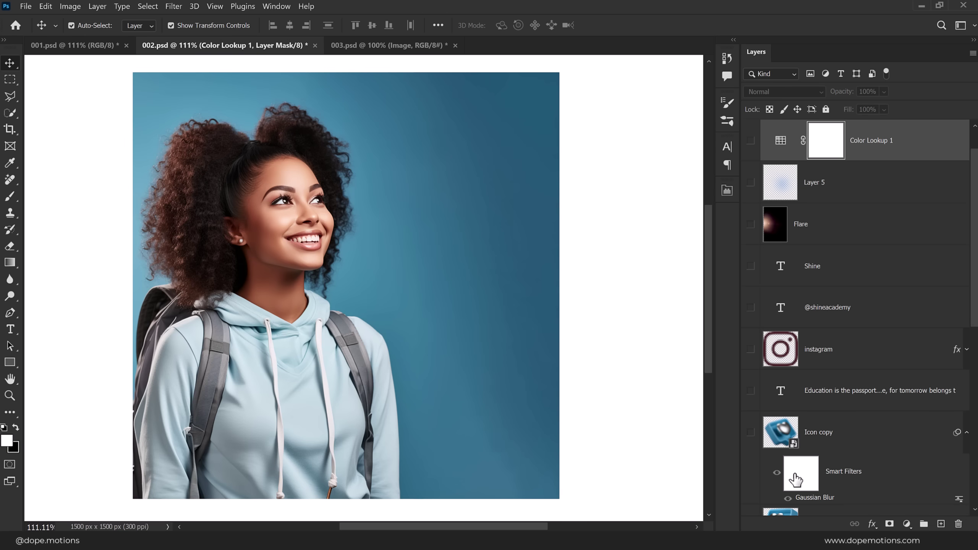
pyautogui.scroll(-5, 795, 479)
pyautogui.scroll(-5, 813, 431)
pyautogui.click(751, 452)
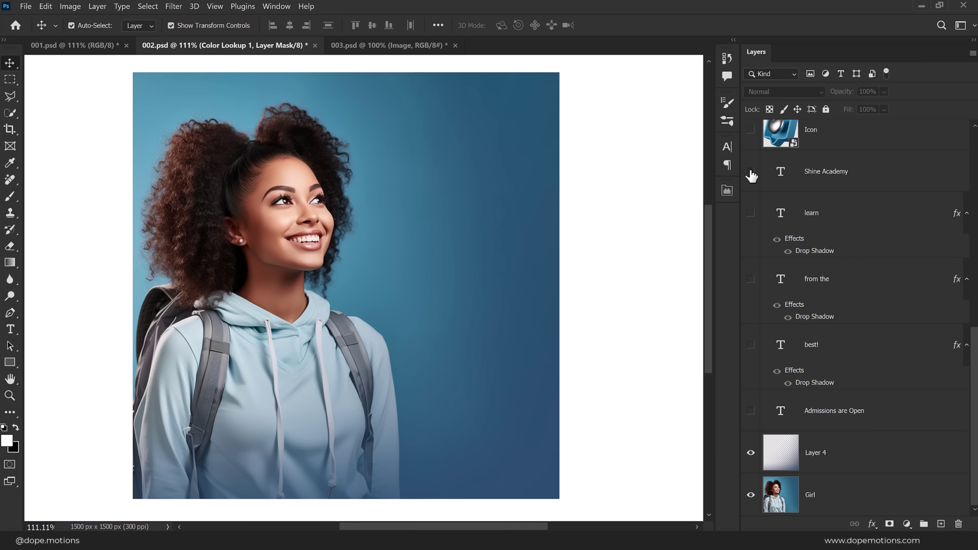
# Step: Show the Shine Academy, learn, from the and best! text layers
pyautogui.click(751, 172)
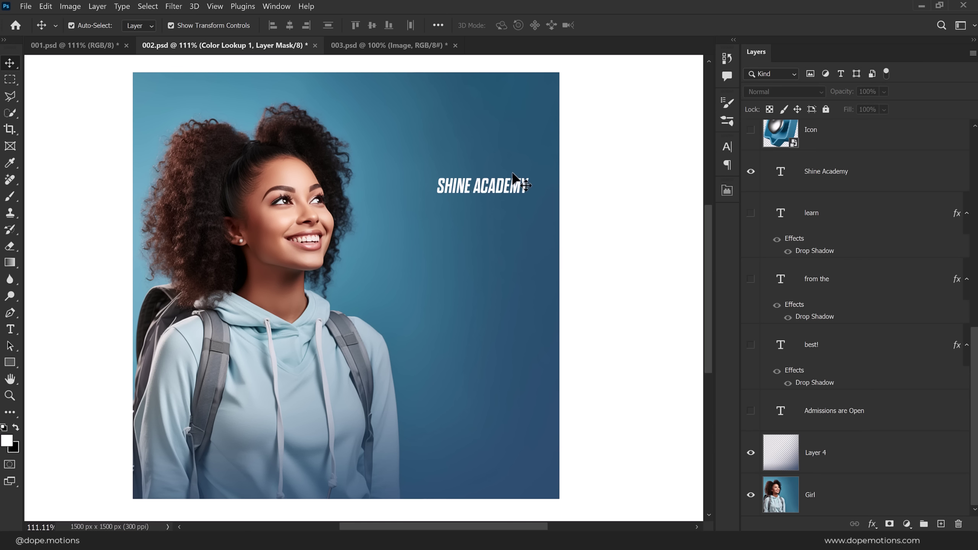
pyautogui.click(750, 213)
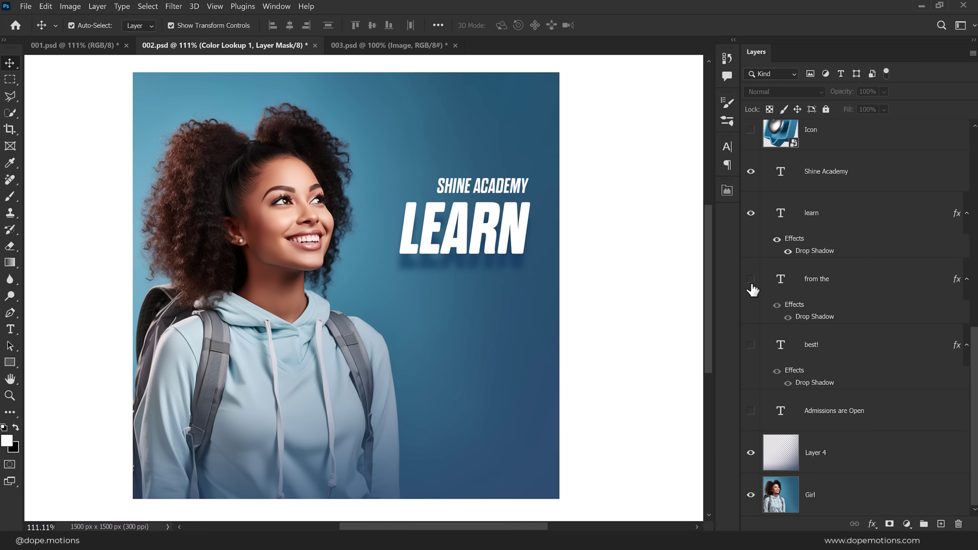
pyautogui.click(751, 281)
pyautogui.click(752, 345)
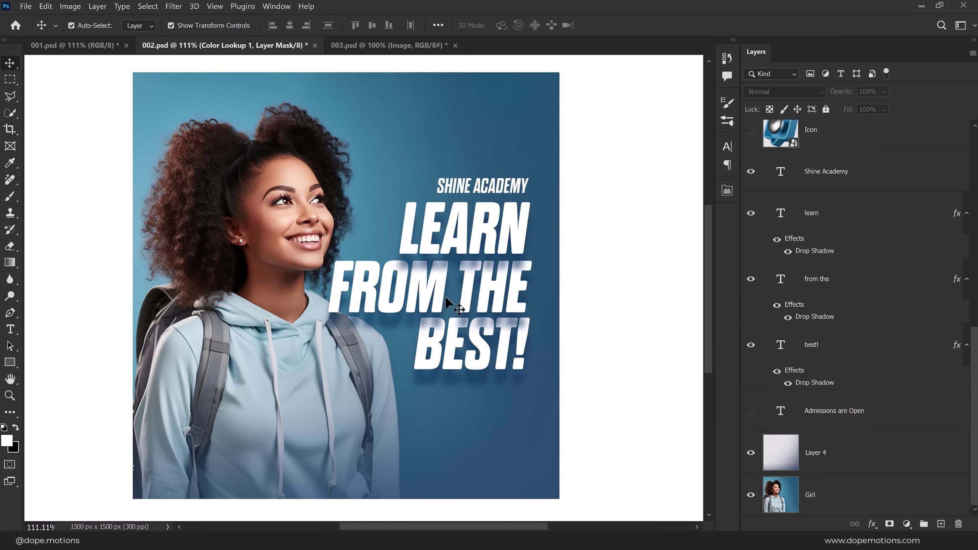
pyautogui.scroll(2, 448, 299)
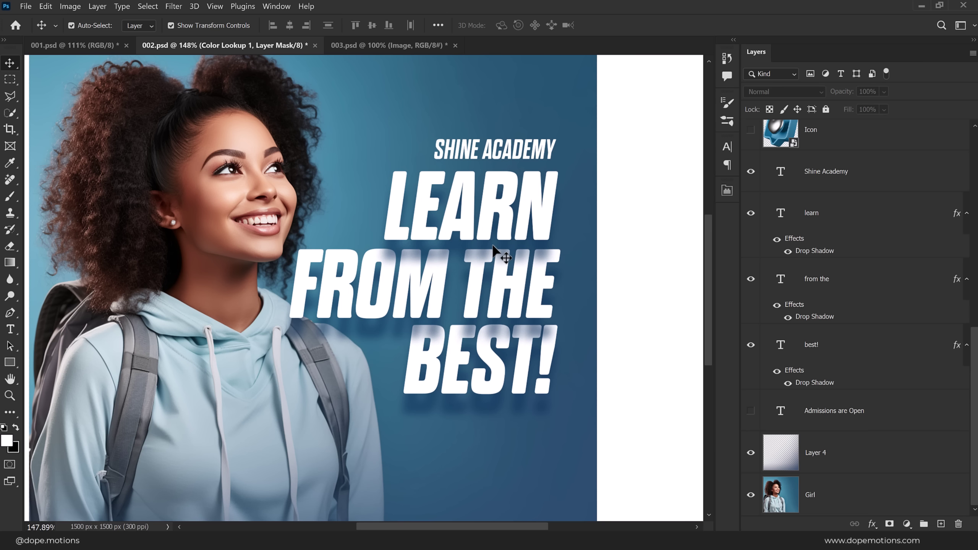
# Step: Open the Drop Shadow settings of the learn text layer
pyautogui.click(492, 204)
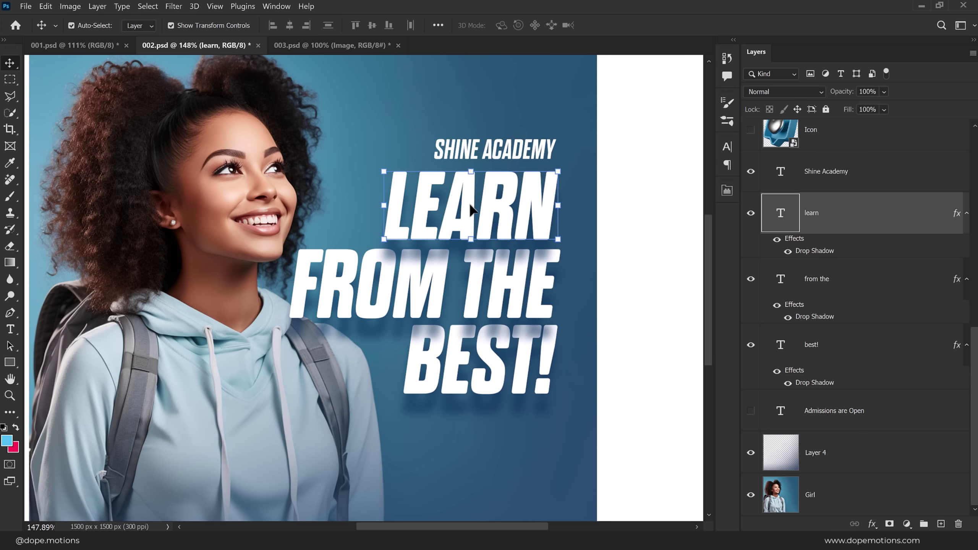
pyautogui.click(907, 524)
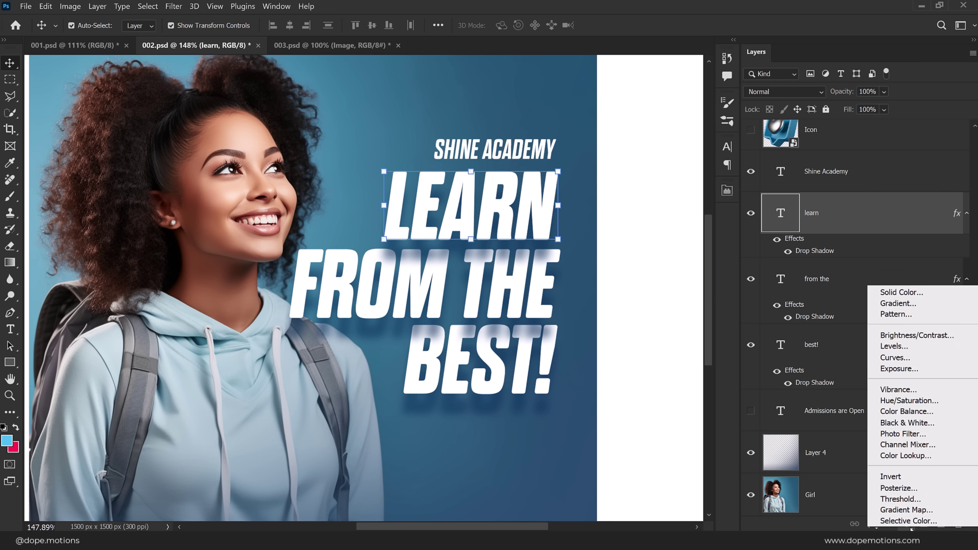
pyautogui.click(810, 251)
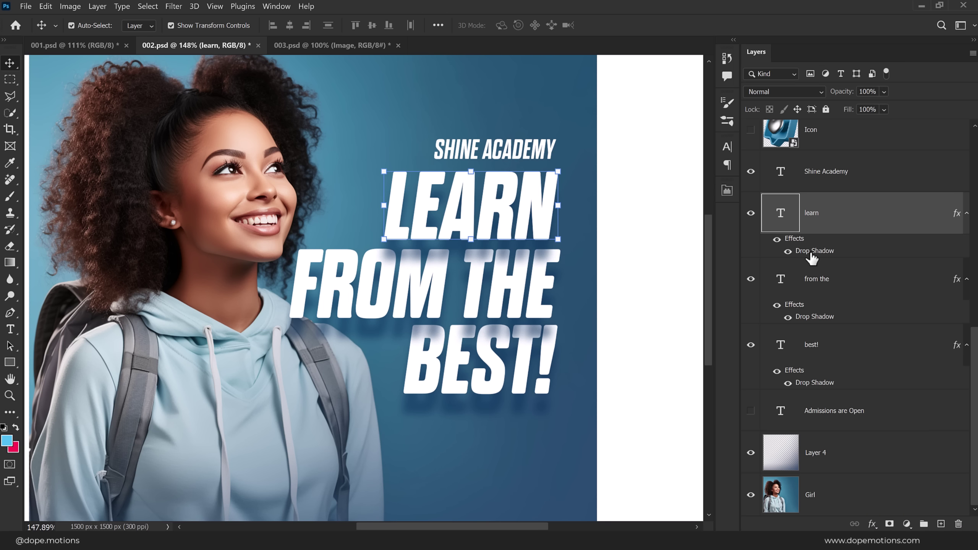
pyautogui.doubleClick(812, 250)
# Step: Set learn's drop shadow opacity to 50% and apply the layer style
pyautogui.moveTo(743, 112); pyautogui.dragTo(718, 95)
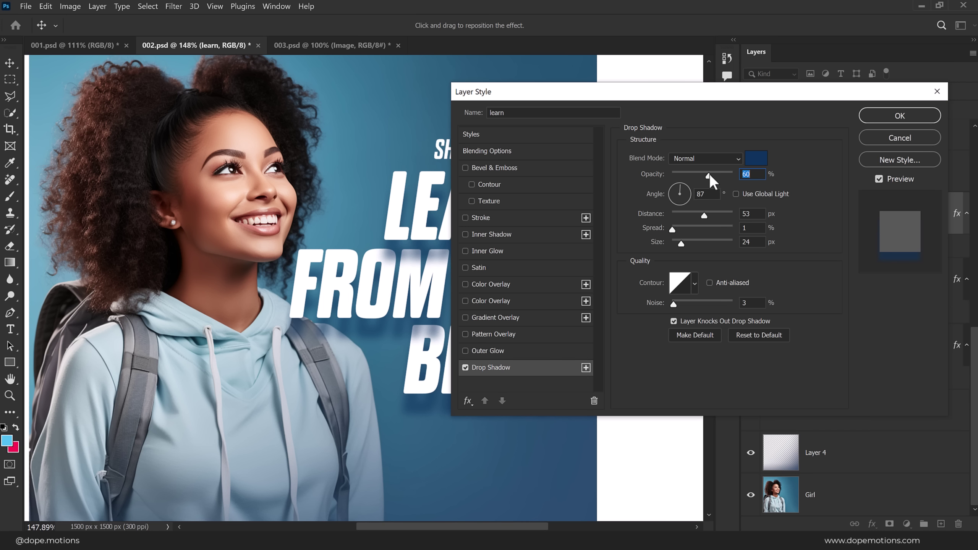
pyautogui.moveTo(709, 174); pyautogui.dragTo(701, 172)
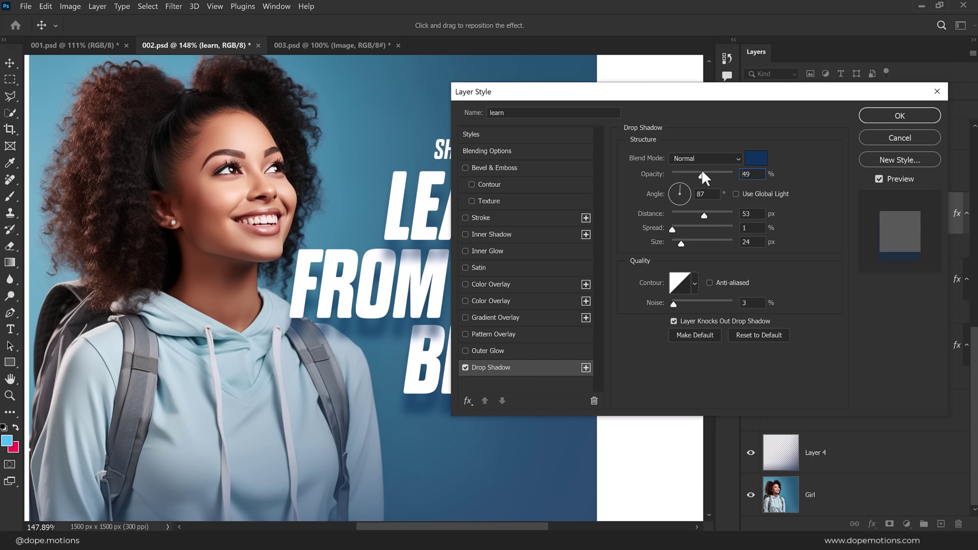
pyautogui.moveTo(659, 96); pyautogui.dragTo(707, 99)
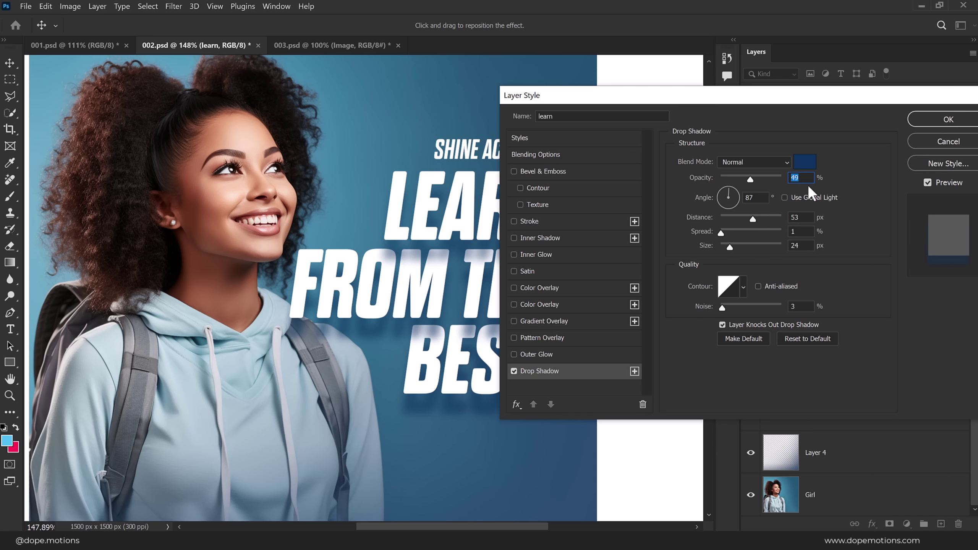
pyautogui.write('4')
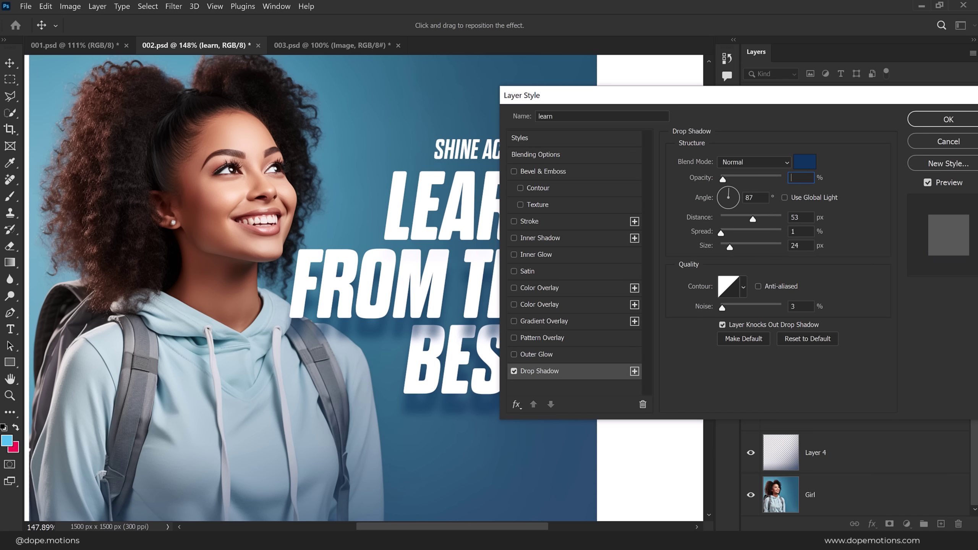
pyautogui.write('50')
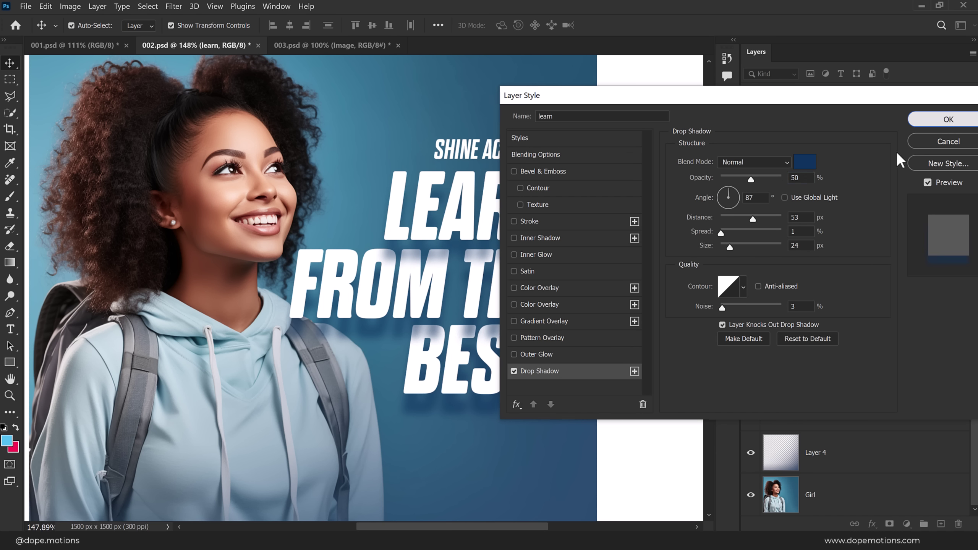
pyautogui.click(949, 120)
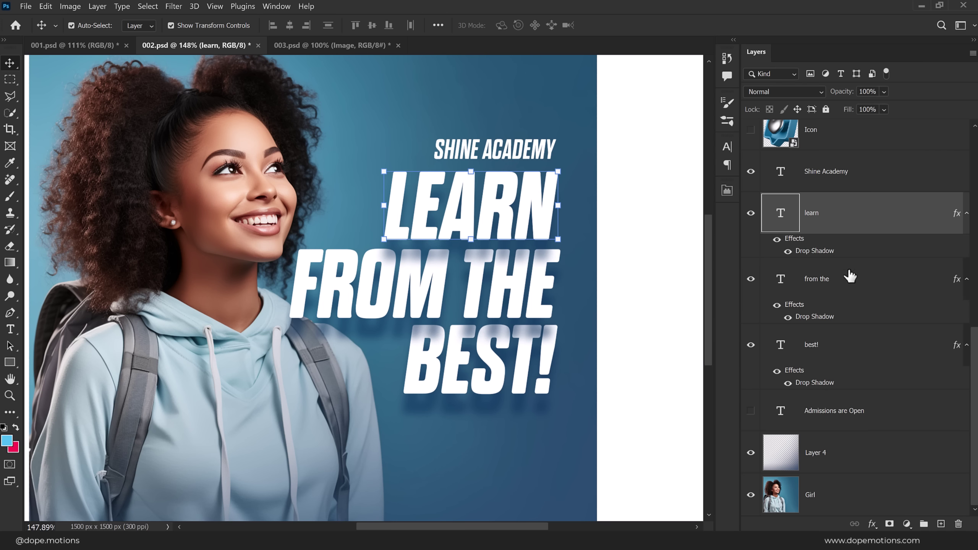
# Step: Move the best! text layer above learn in the layer stack
pyautogui.click(820, 283)
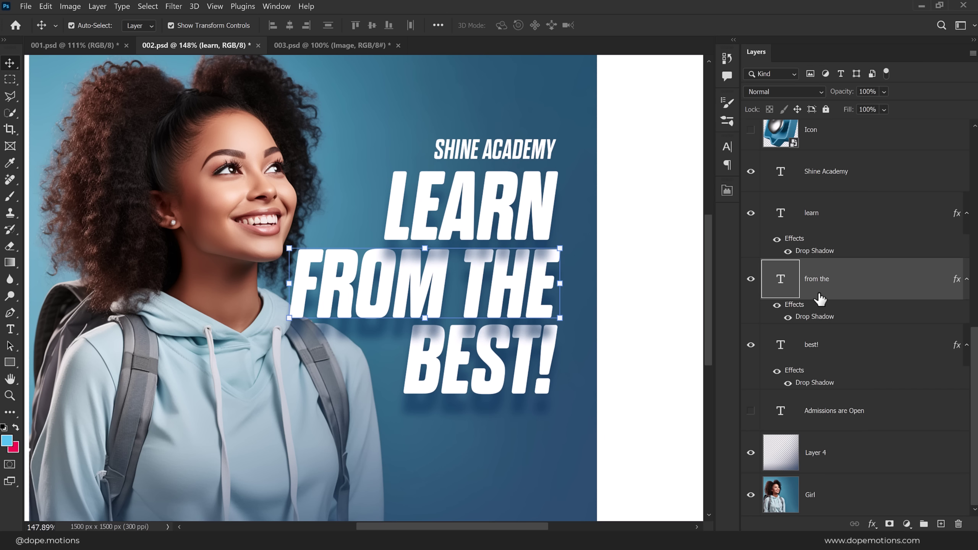
pyautogui.click(824, 355)
pyautogui.moveTo(813, 347); pyautogui.dragTo(823, 204)
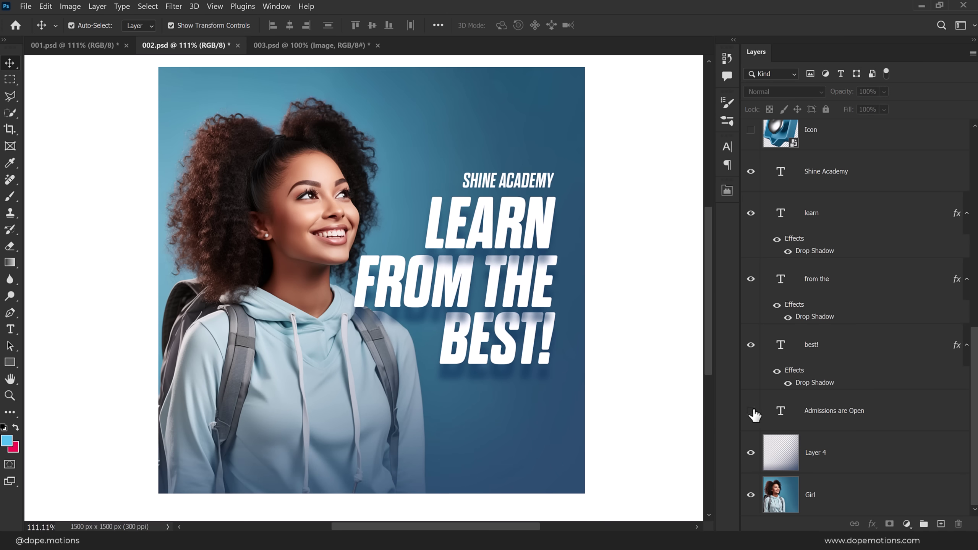
# Step: Show the Admissions are Open script layer and compare its Character settings with BEST!
pyautogui.click(751, 411)
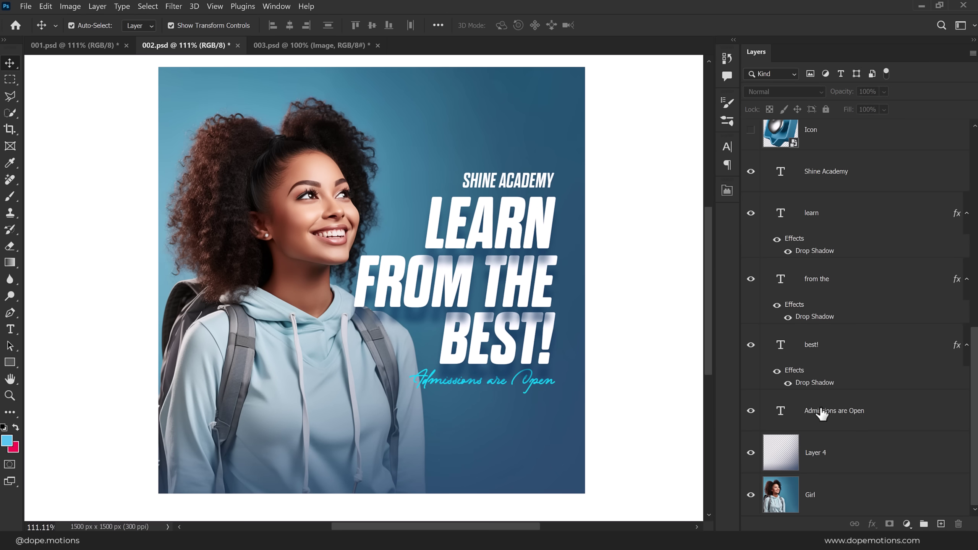
pyautogui.click(794, 415)
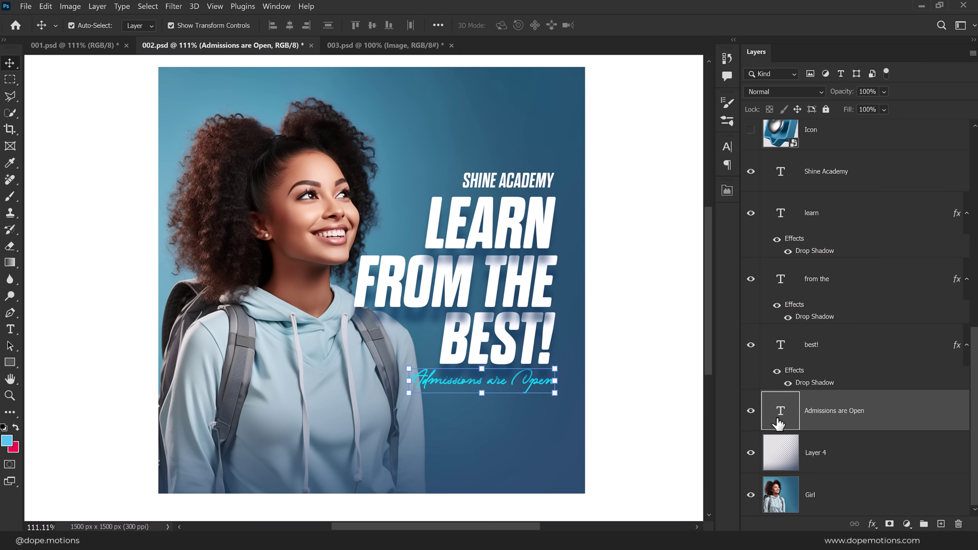
pyautogui.click(728, 146)
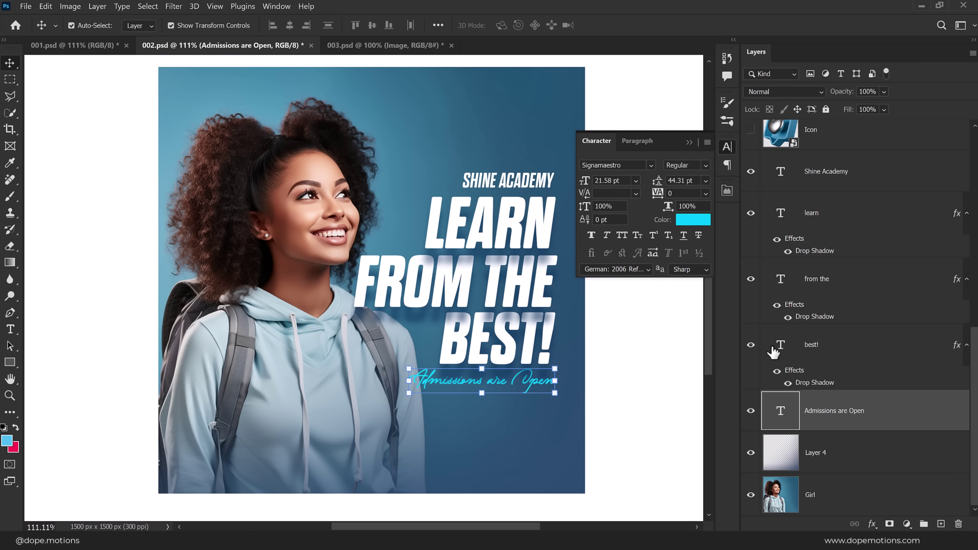
pyautogui.click(781, 347)
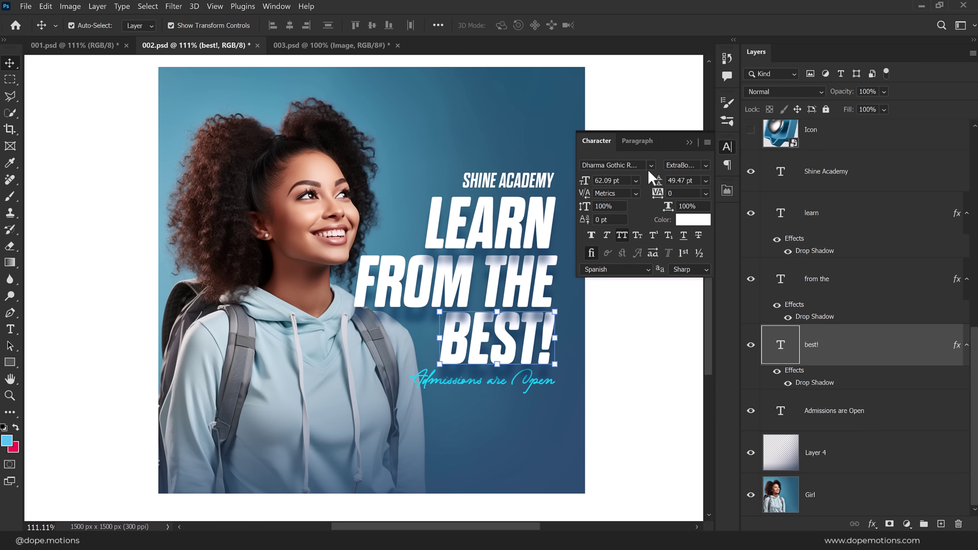
pyautogui.click(689, 142)
pyautogui.click(662, 179)
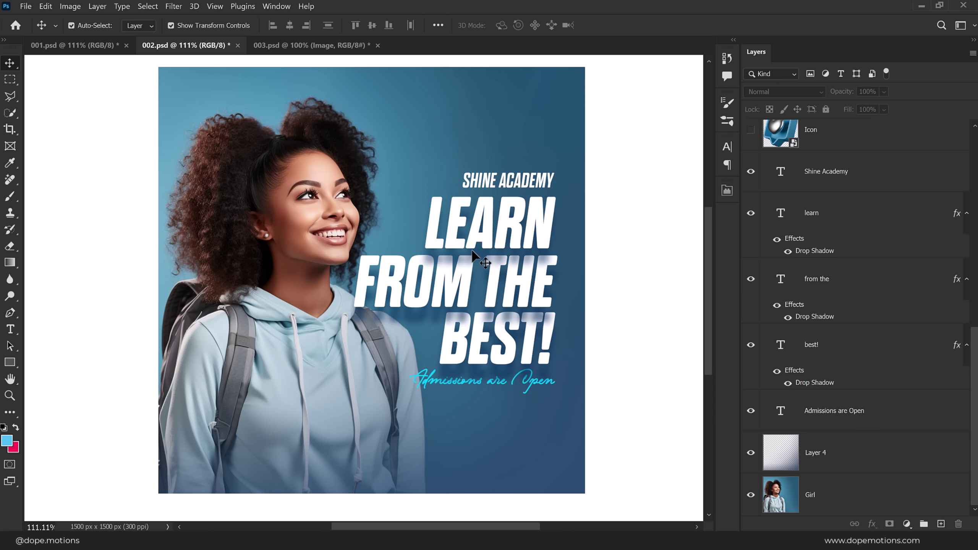
pyautogui.scroll(-2, 448, 242)
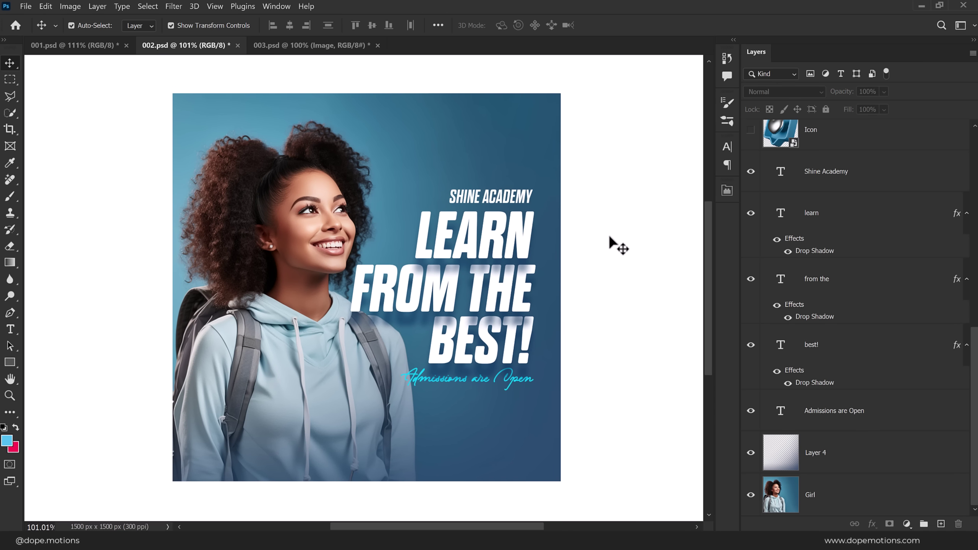
pyautogui.scroll(3, 881, 236)
pyautogui.scroll(1, 821, 262)
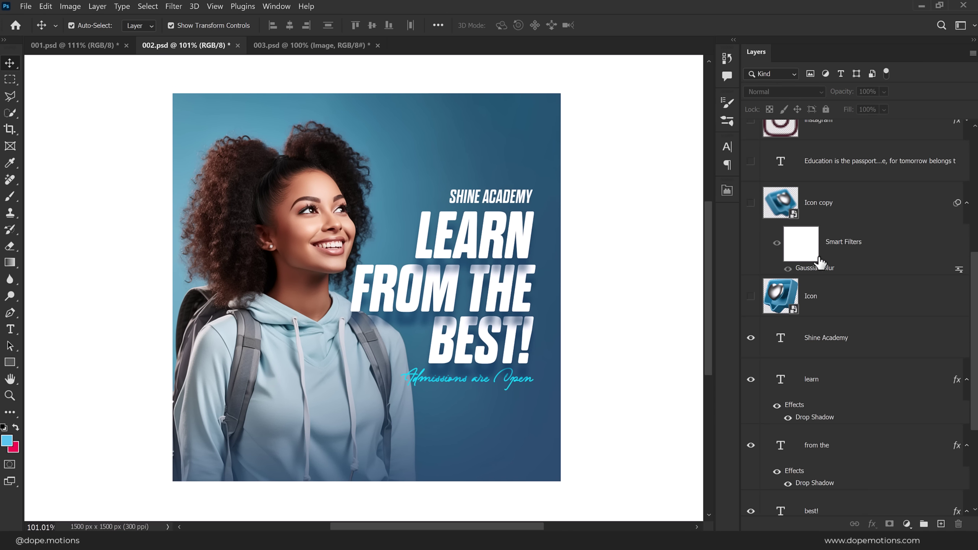
# Step: Show the Icon and Icon copy layers, then select Icon copy
pyautogui.click(751, 296)
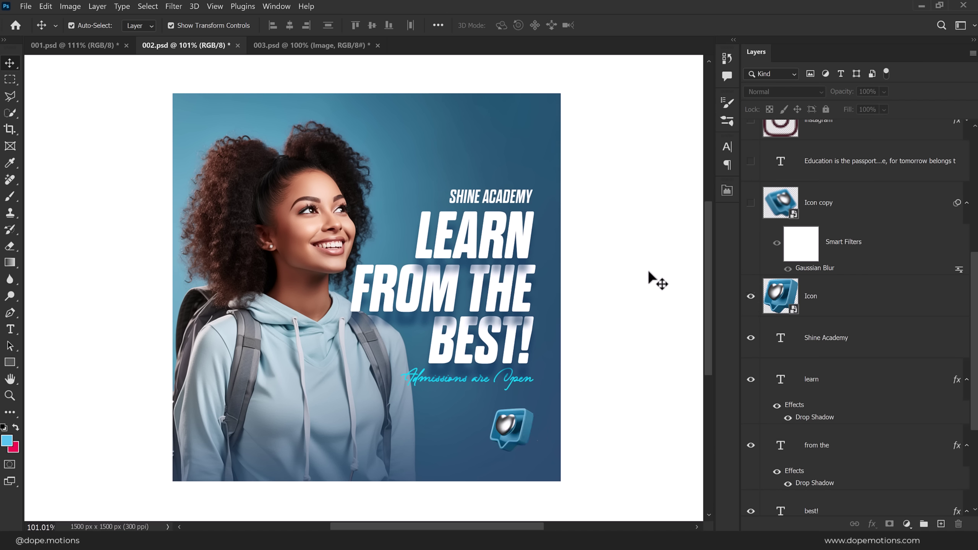
pyautogui.click(751, 203)
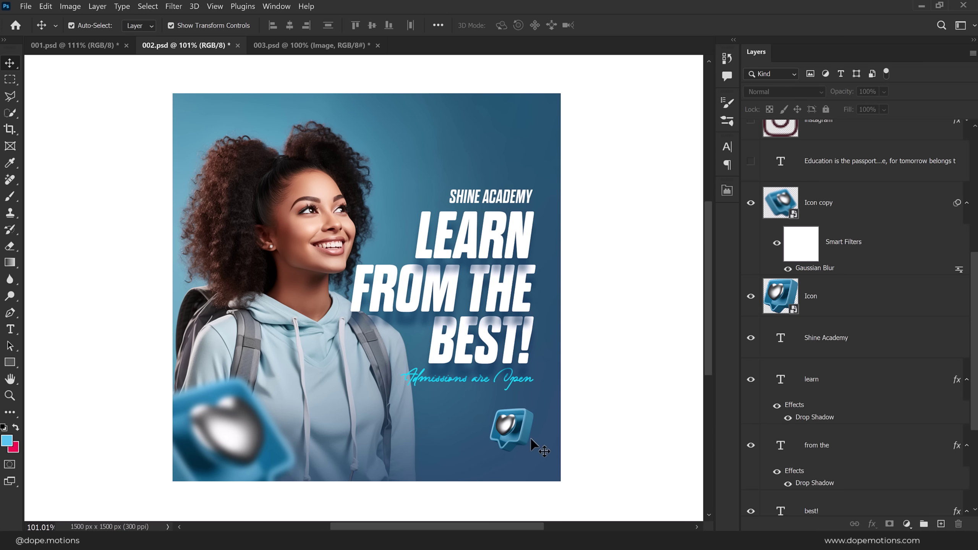
pyautogui.click(827, 218)
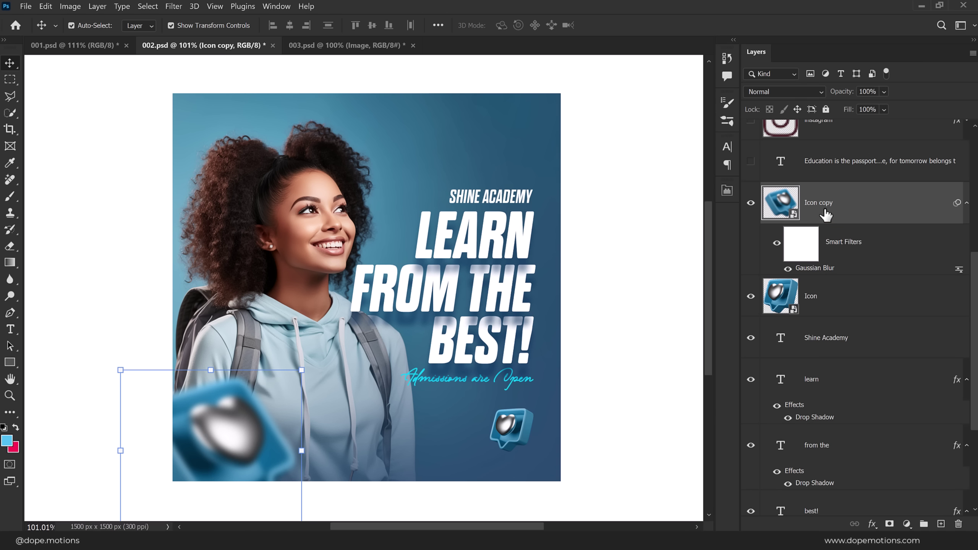
# Step: Apply a Gaussian Blur with a 10-pixel radius to the Icon copy layer
pyautogui.click(174, 6)
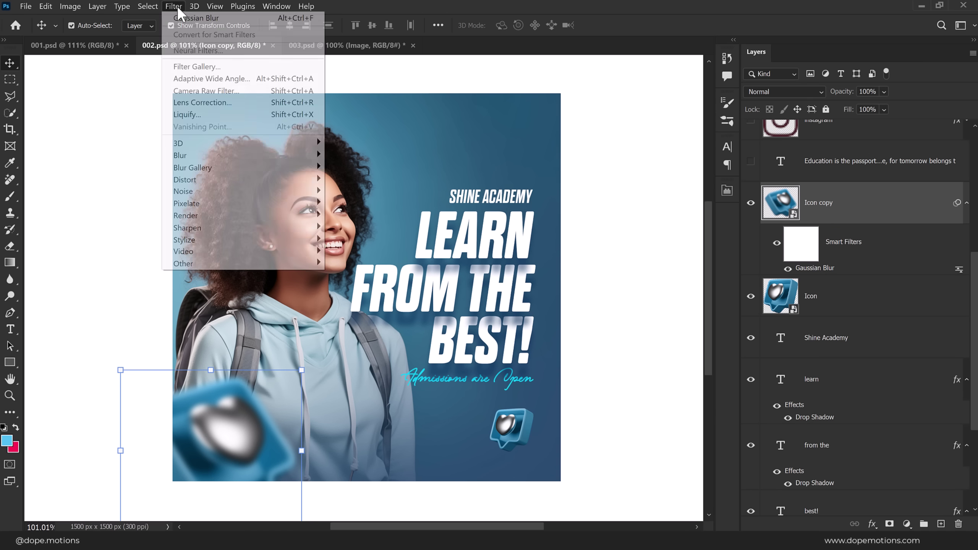
pyautogui.moveTo(180, 155)
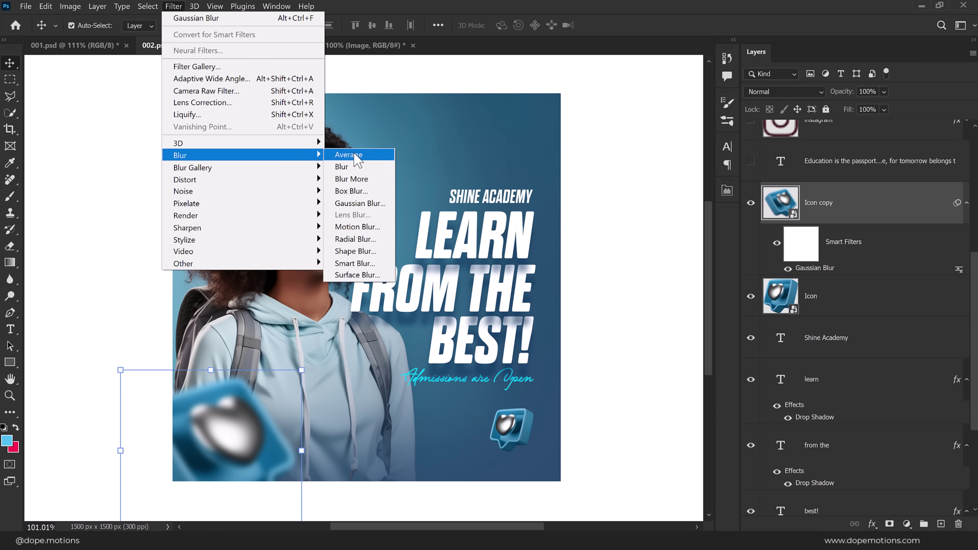
pyautogui.doubleClick(813, 269)
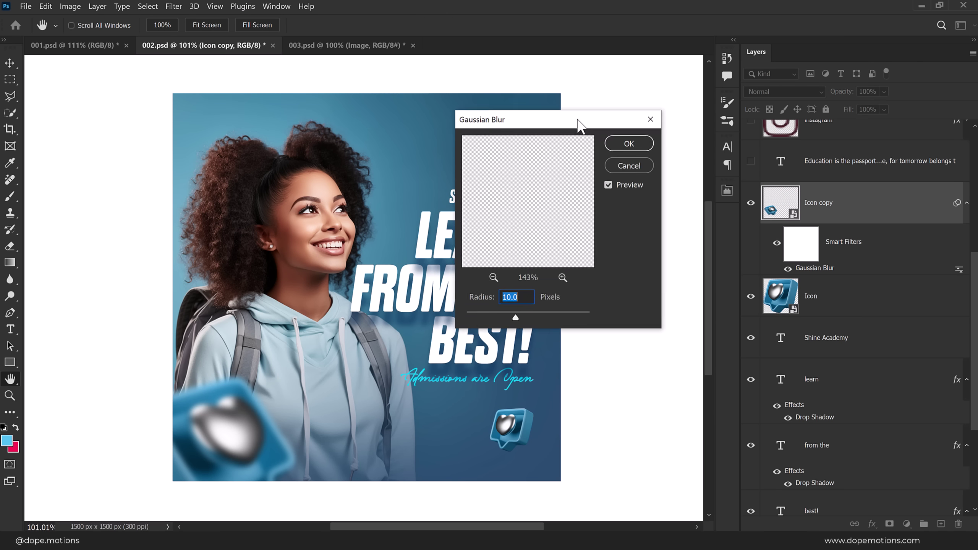
pyautogui.click(678, 155)
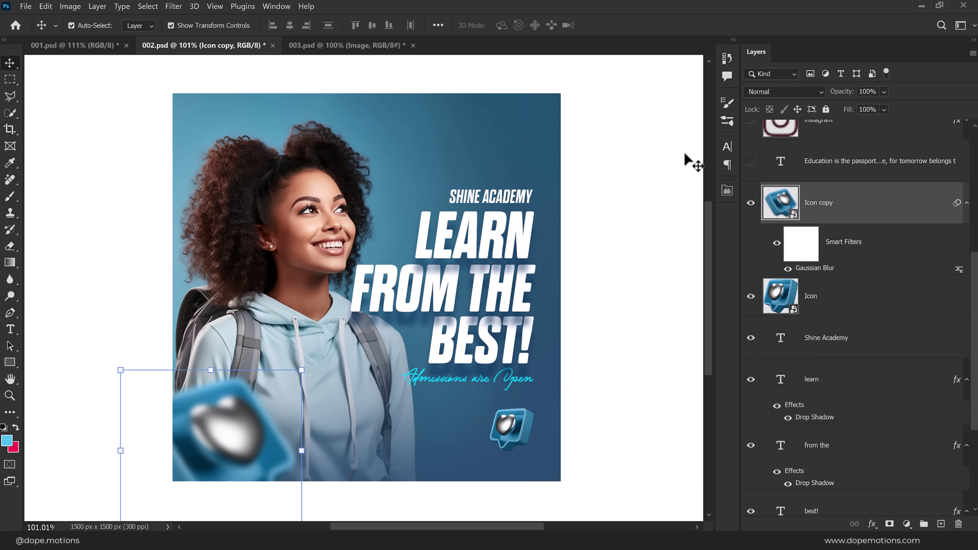
pyautogui.scroll(3, 831, 191)
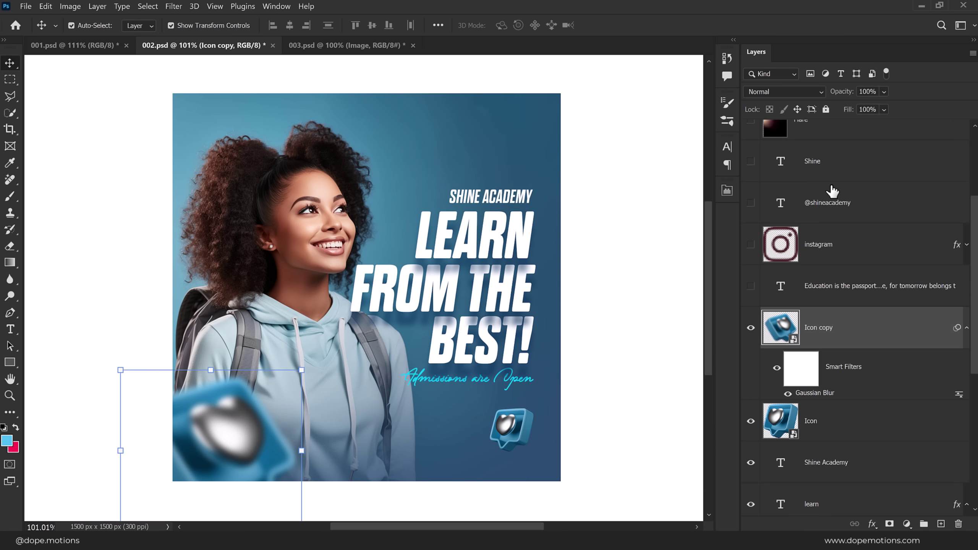
# Step: Show the education quote, Instagram logo, Instagram handle and Shine brand name layers
pyautogui.click(751, 286)
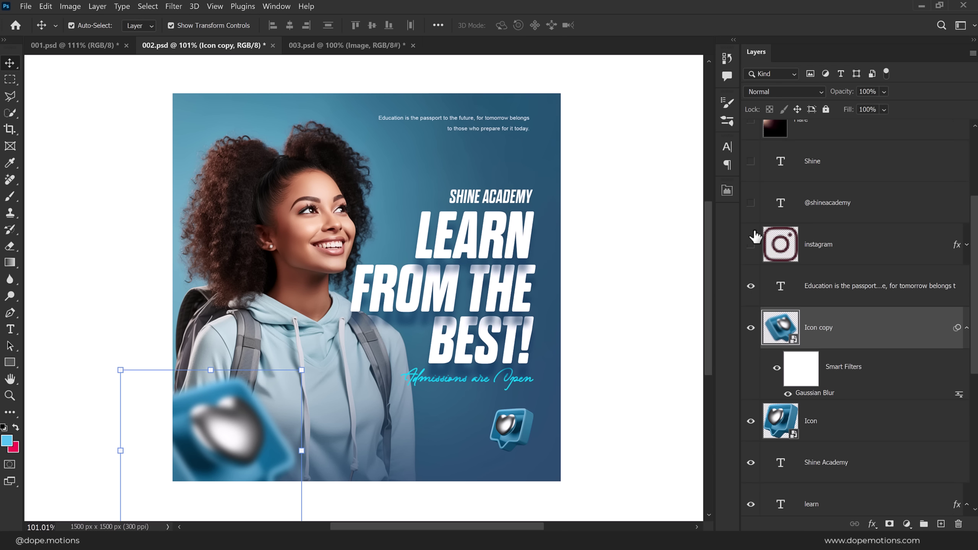
pyautogui.click(751, 244)
pyautogui.click(751, 202)
pyautogui.click(751, 161)
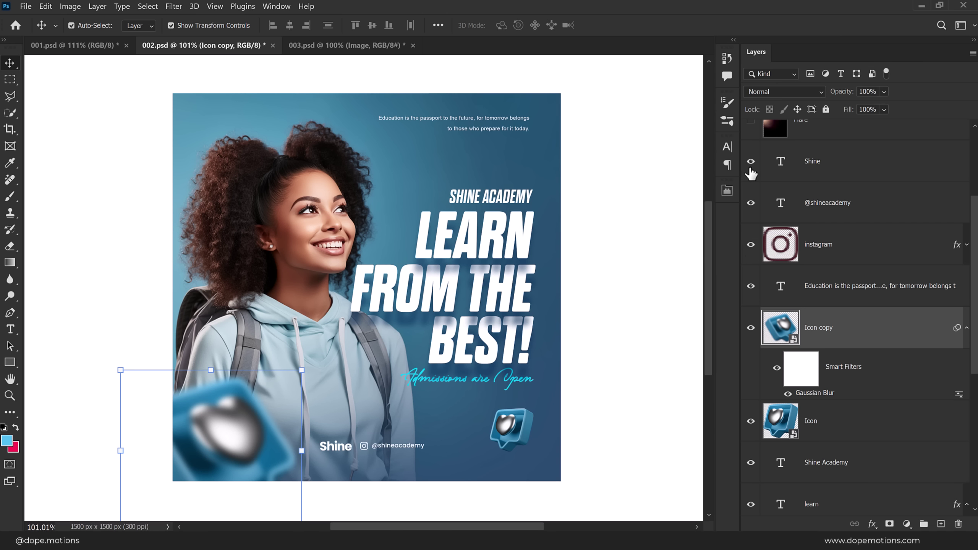
pyautogui.click(573, 449)
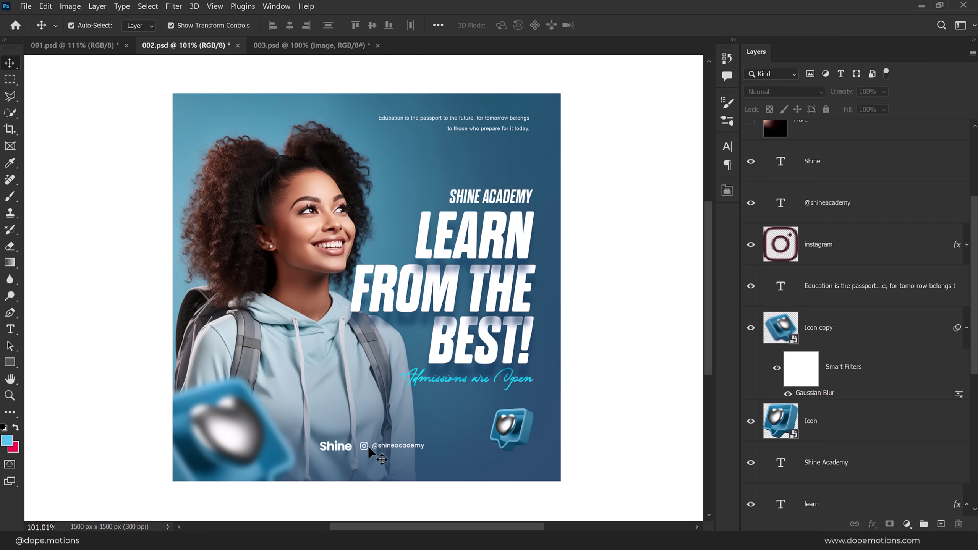
pyautogui.scroll(3, 822, 306)
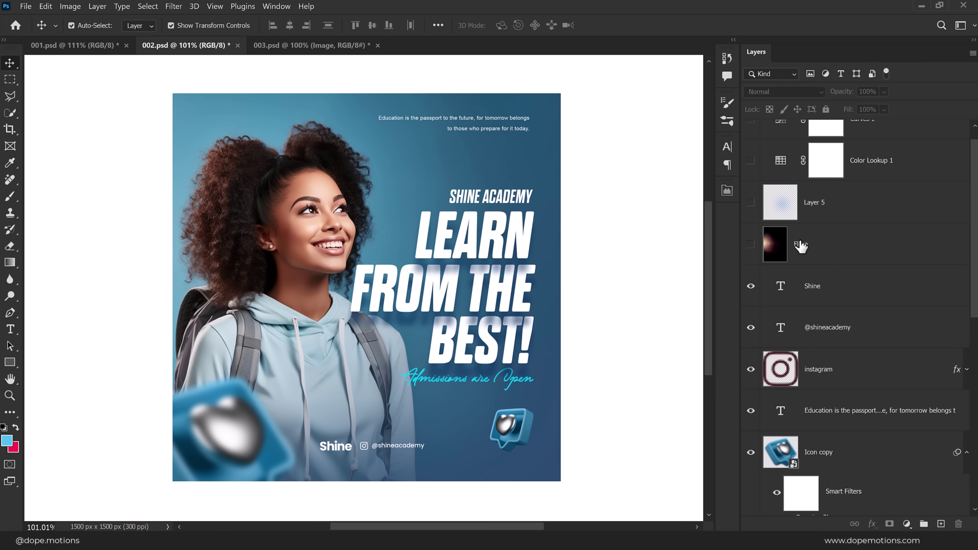
# Step: Turn on the Flare layer's warm glow and select the Flare layer
pyautogui.click(751, 244)
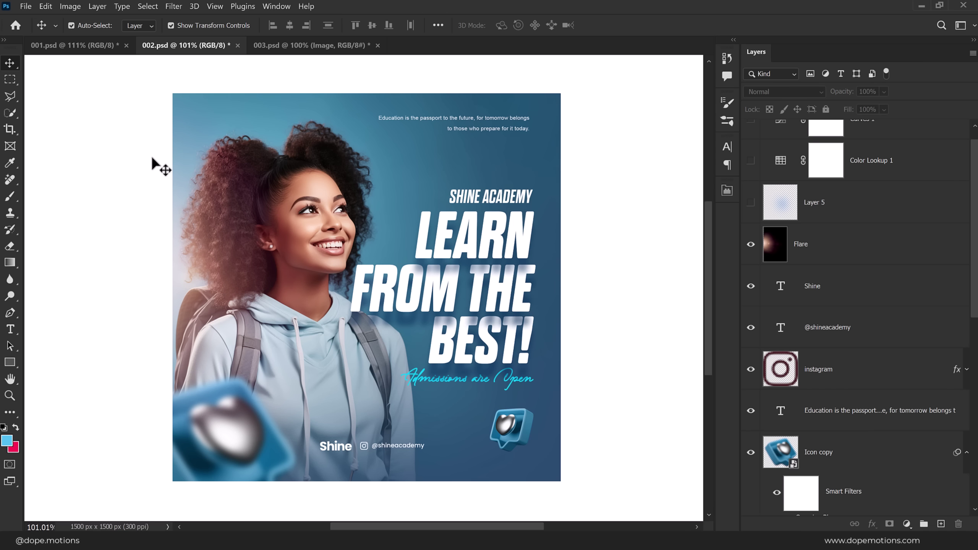
pyautogui.click(100, 46)
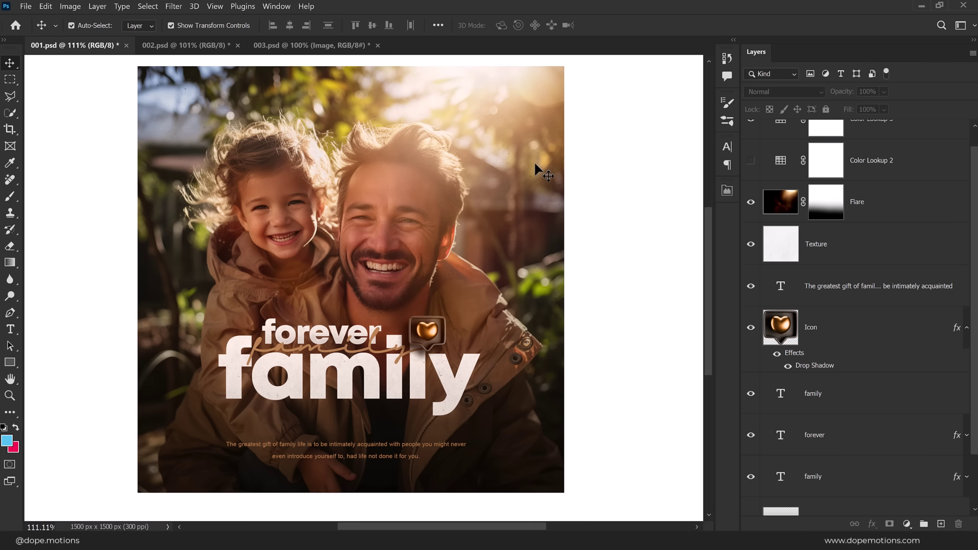
pyautogui.click(215, 44)
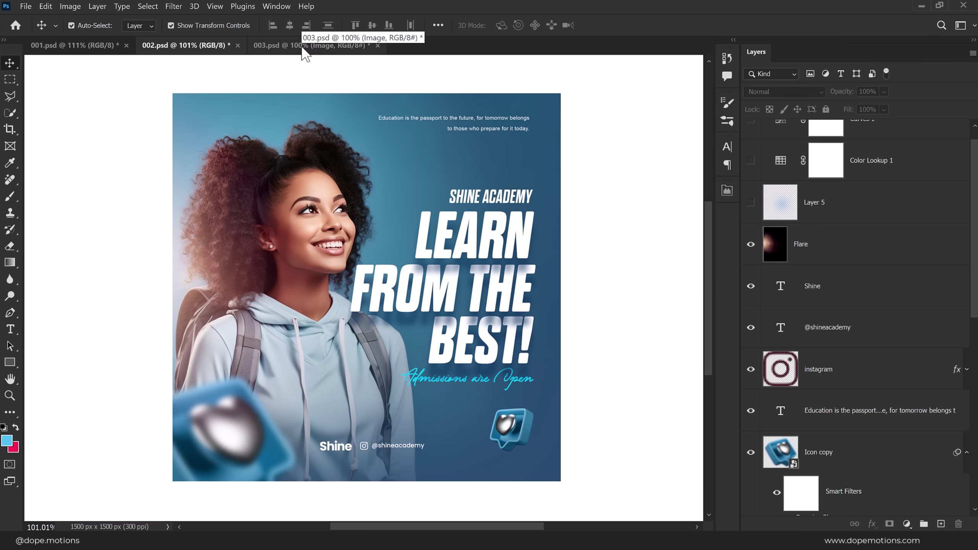
pyautogui.click(824, 252)
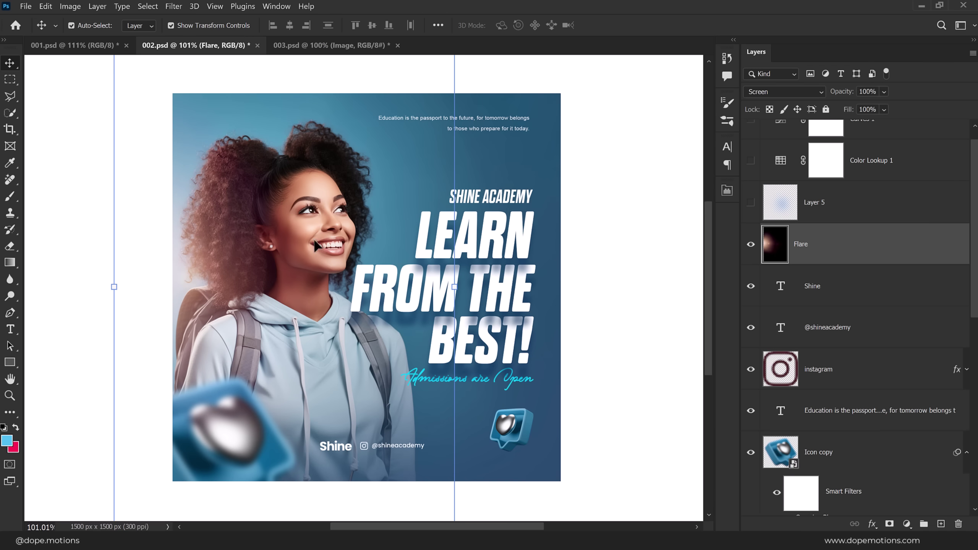
pyautogui.click(655, 274)
pyautogui.click(828, 250)
# Step: Keep the Flare layer's blend mode set to Screen
pyautogui.click(782, 91)
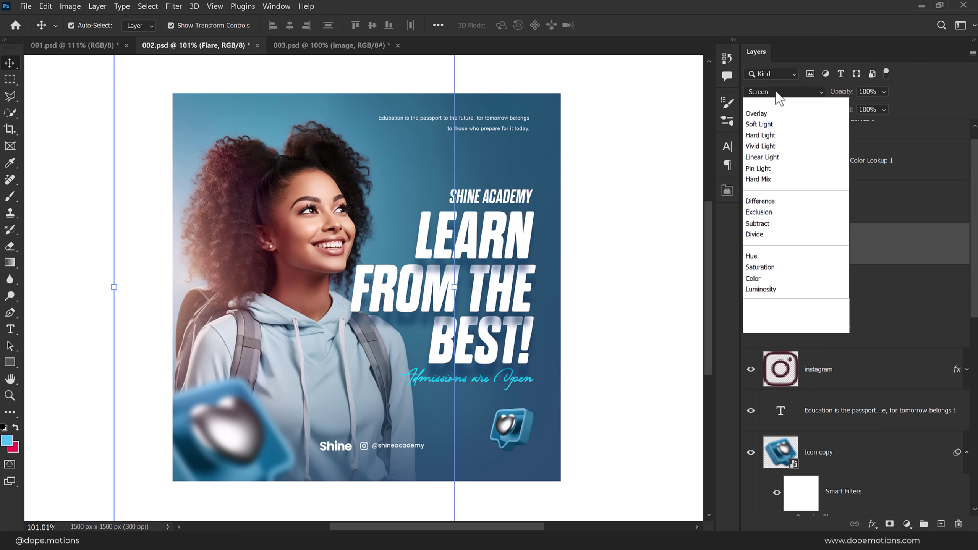
pyautogui.click(759, 93)
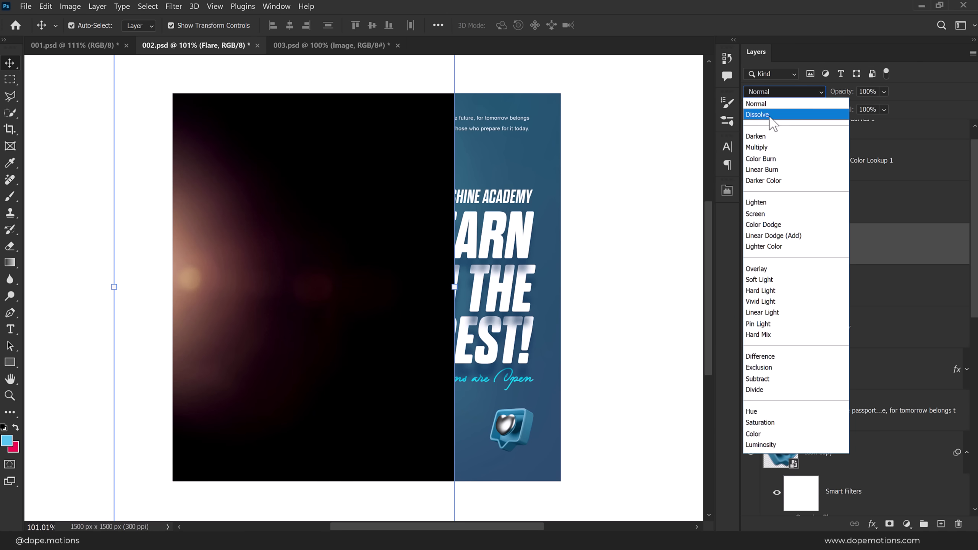
pyautogui.click(767, 211)
pyautogui.click(609, 269)
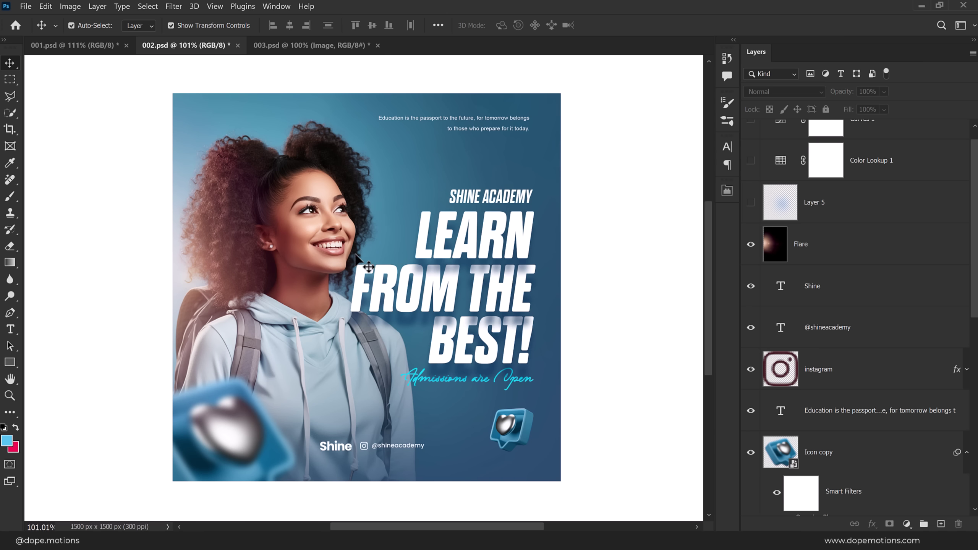
pyautogui.hscroll(1, 401, 220)
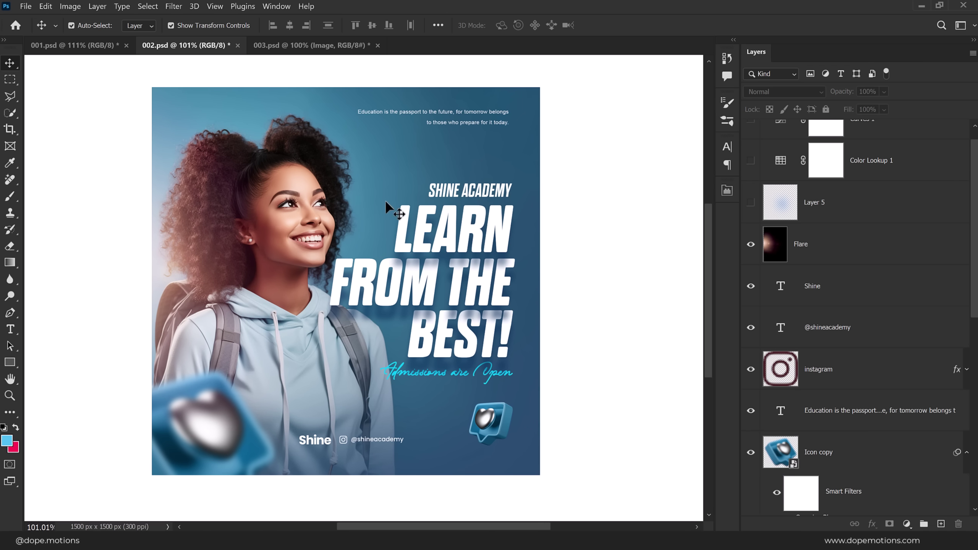
pyautogui.scroll(1, 355, 208)
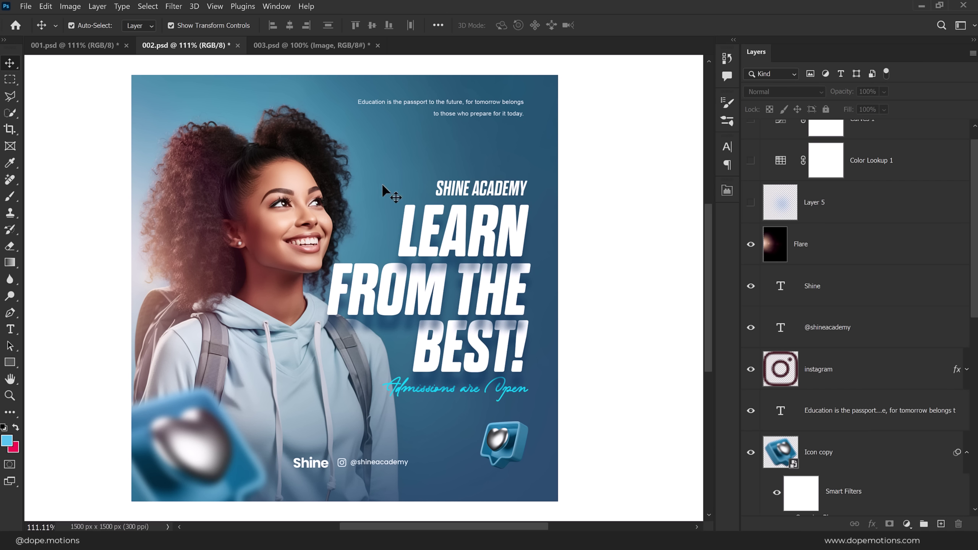
# Step: Paint a light-blue (4cc3fd) glow around LEARN on a new layer above Flare
pyautogui.click(809, 263)
pyautogui.click(948, 526)
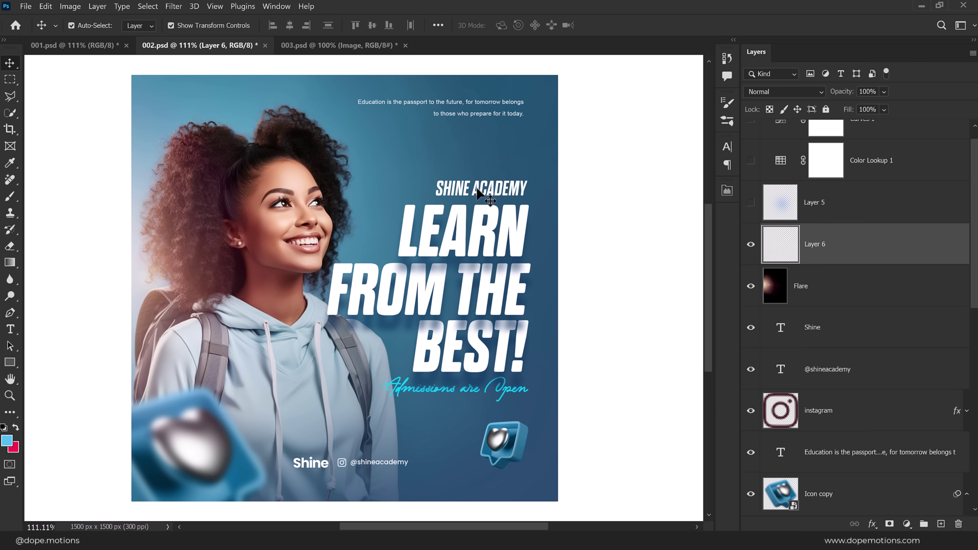
pyautogui.press('b')
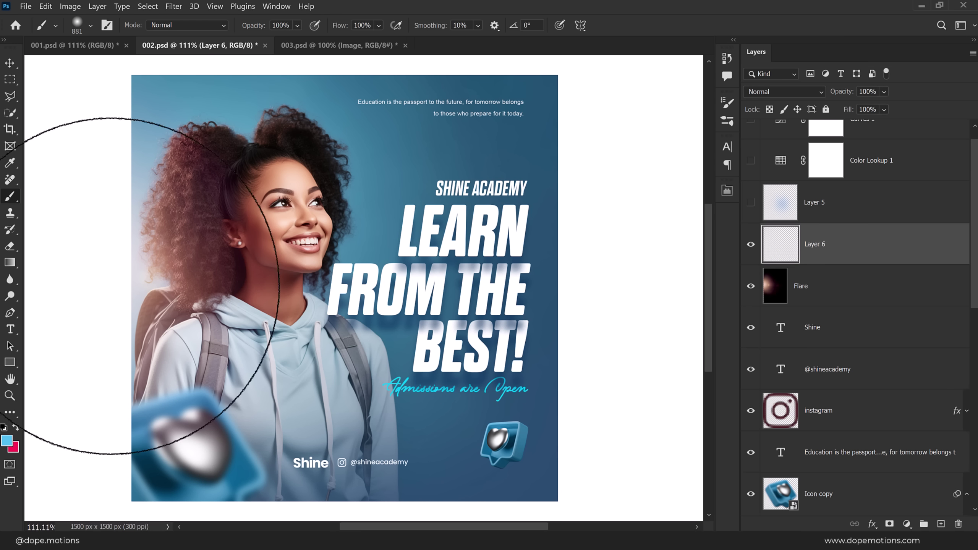
pyautogui.click(9, 443)
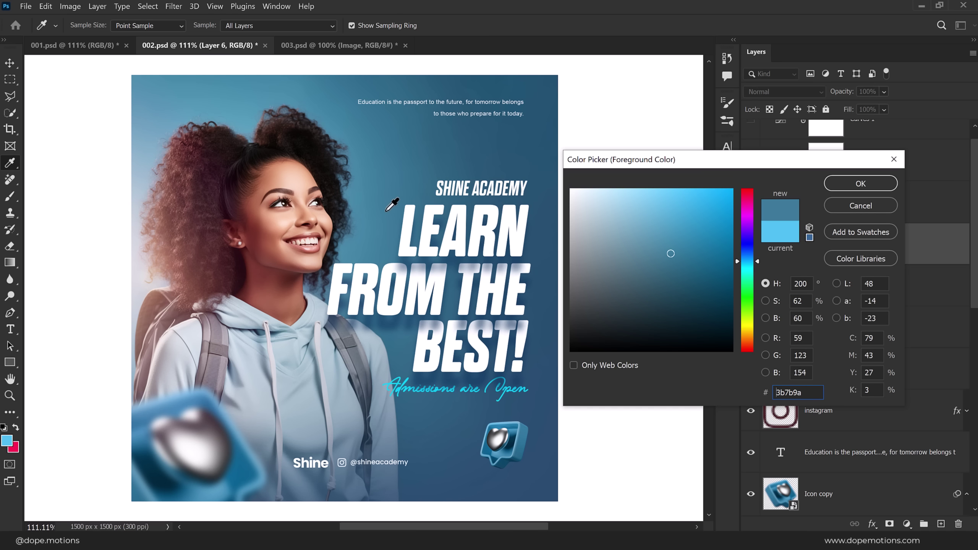
pyautogui.click(849, 185)
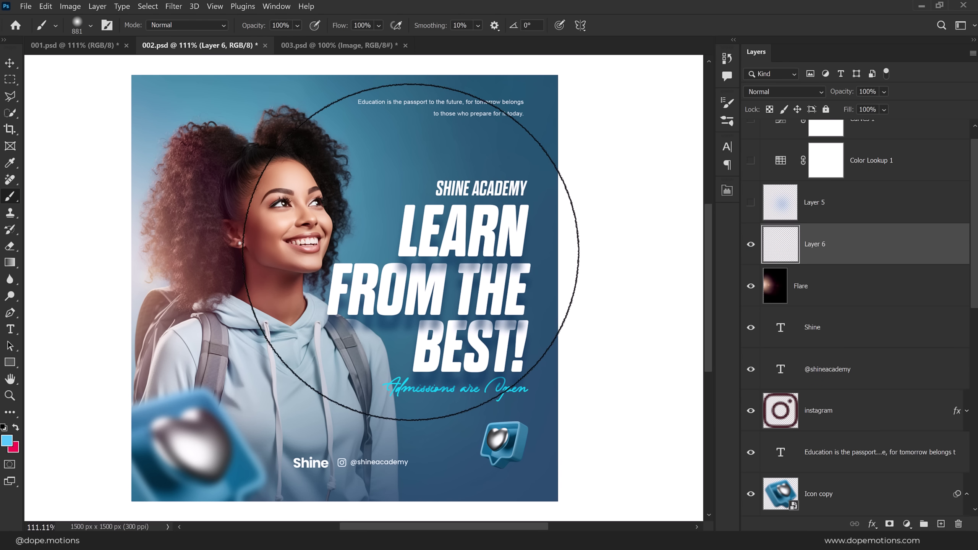
pyautogui.click(401, 224)
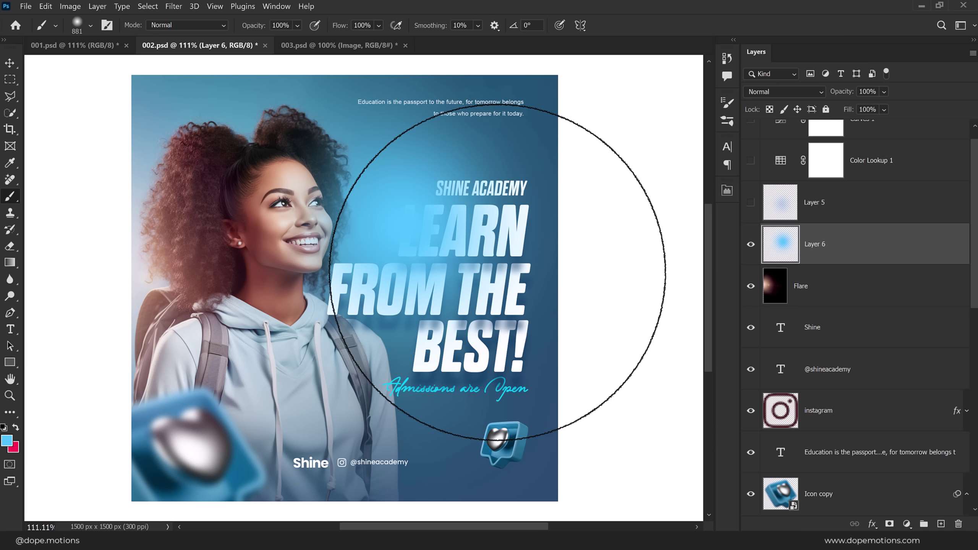
# Step: Set the glow's Layer 6 to Screen blending at 46% opacity
pyautogui.click(9, 62)
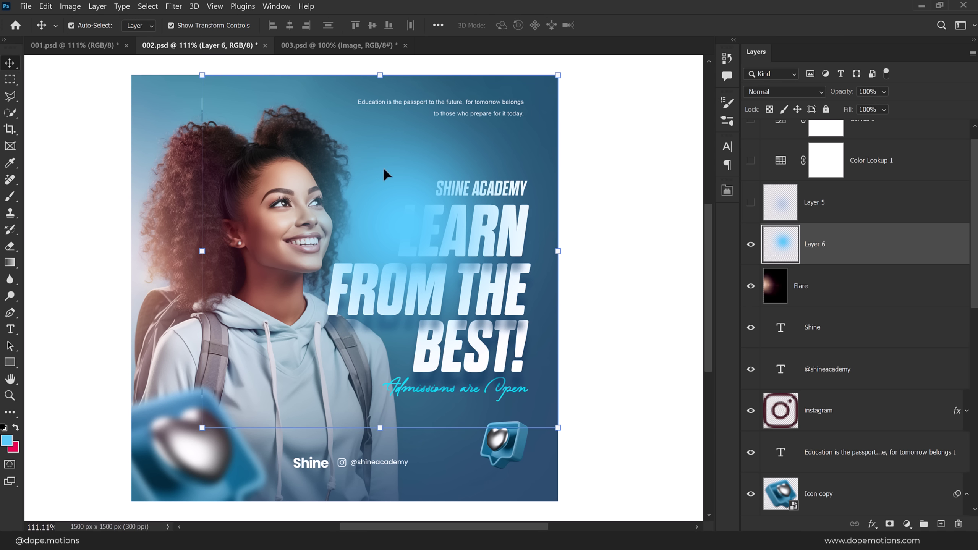
pyautogui.click(794, 91)
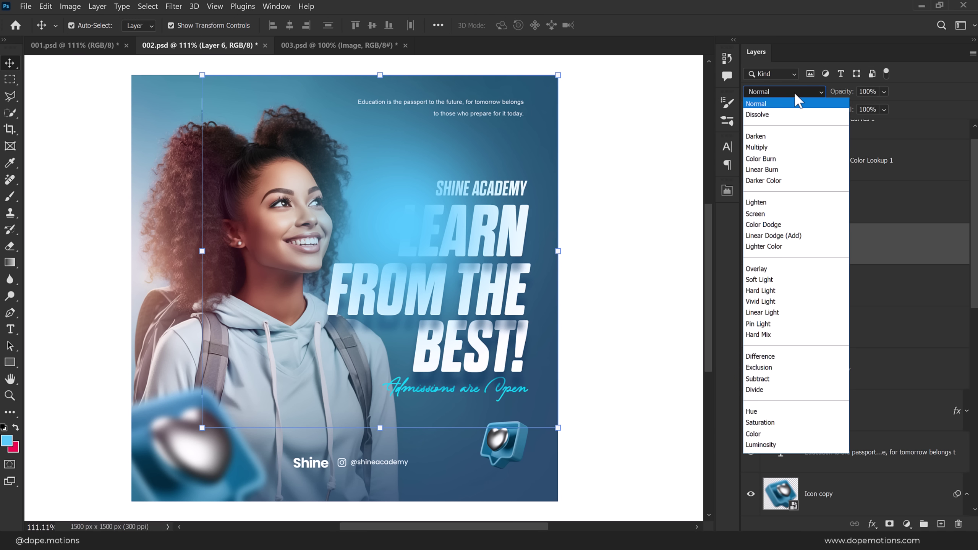
pyautogui.click(757, 214)
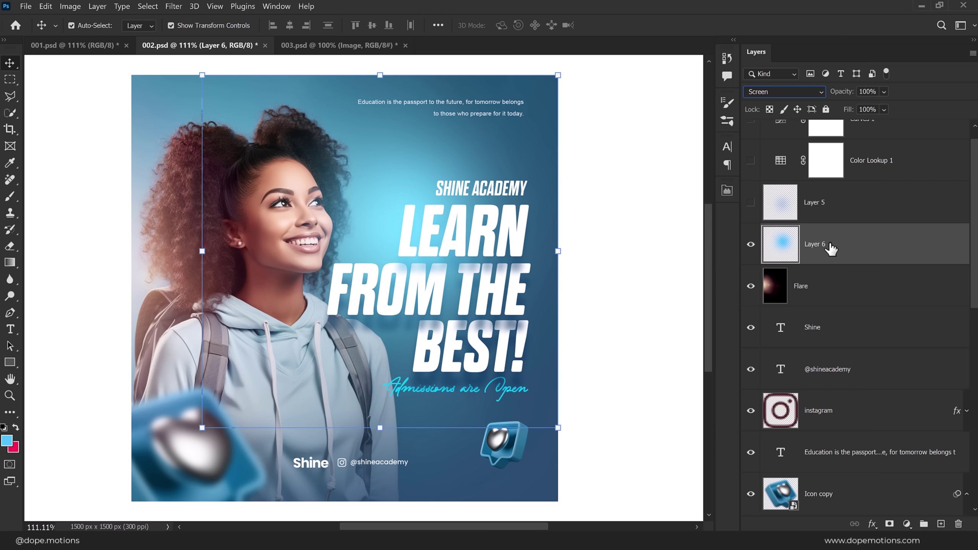
pyautogui.click(885, 92)
pyautogui.moveTo(879, 104); pyautogui.dragTo(898, 105)
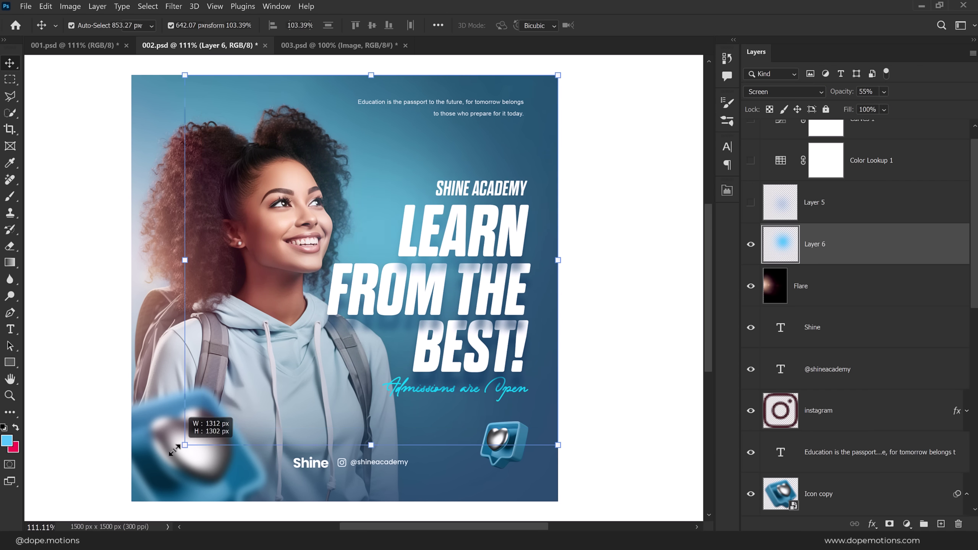
# Step: Enlarge the blue glow and shift it up and to the right
pyautogui.moveTo(199, 428); pyautogui.dragTo(143, 486)
pyautogui.moveTo(390, 326); pyautogui.dragTo(393, 302)
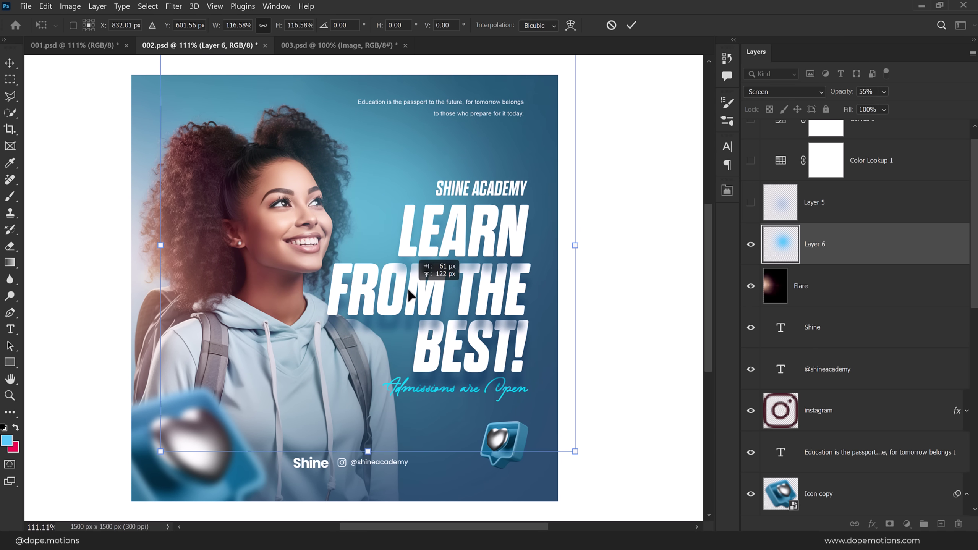
pyautogui.moveTo(393, 303); pyautogui.dragTo(408, 295)
pyautogui.press('Return')
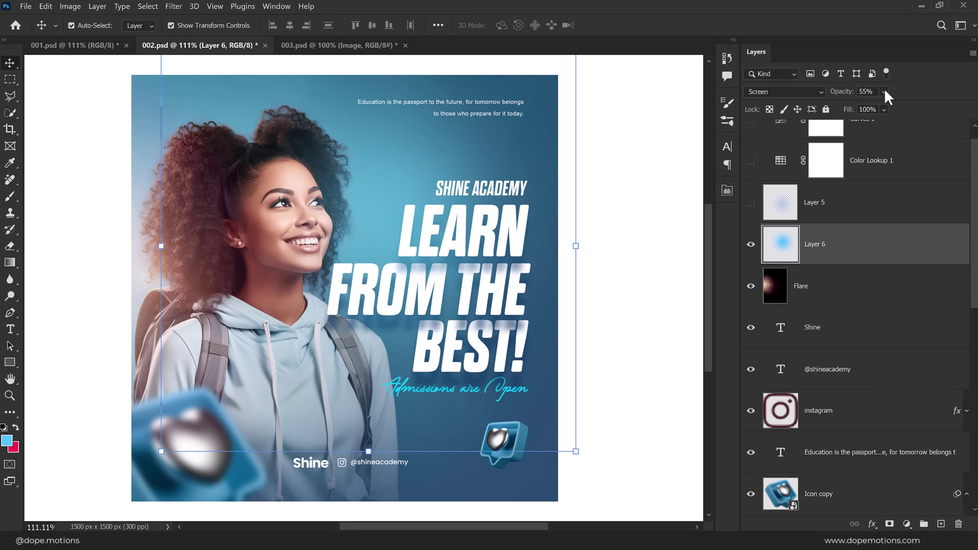
pyautogui.click(884, 109)
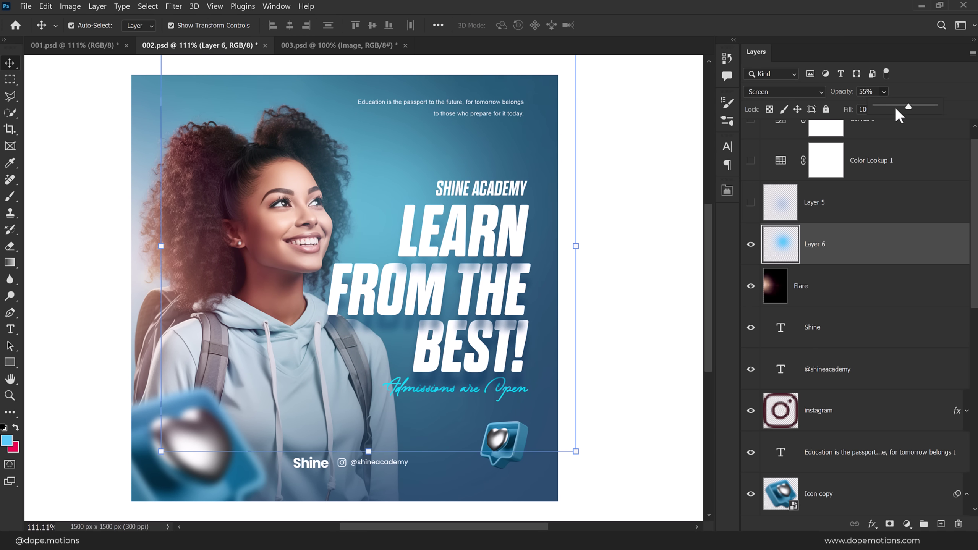
pyautogui.click(622, 212)
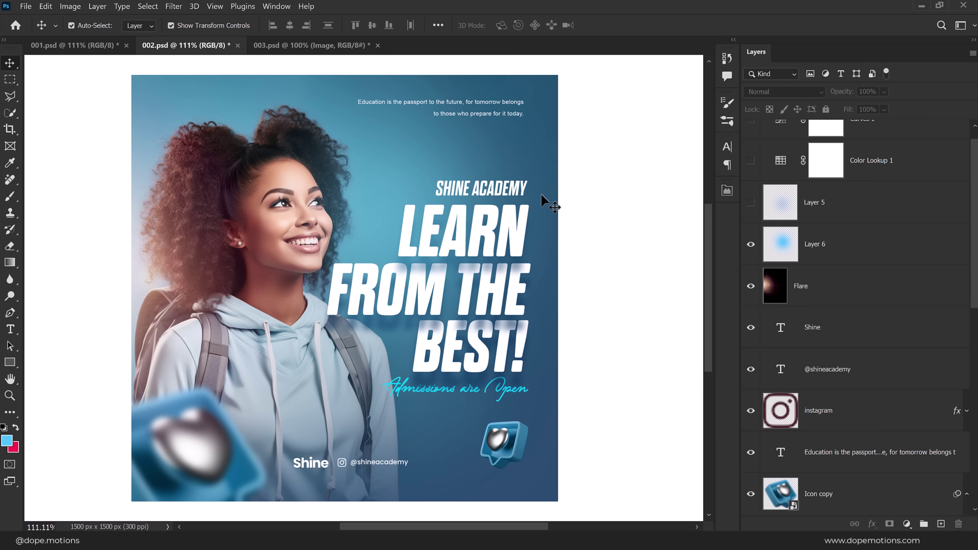
# Step: Turn on the Color Lookup 1 grade, keeping its Soft_Warming.look 3D LUT
pyautogui.scroll(1, 932, 187)
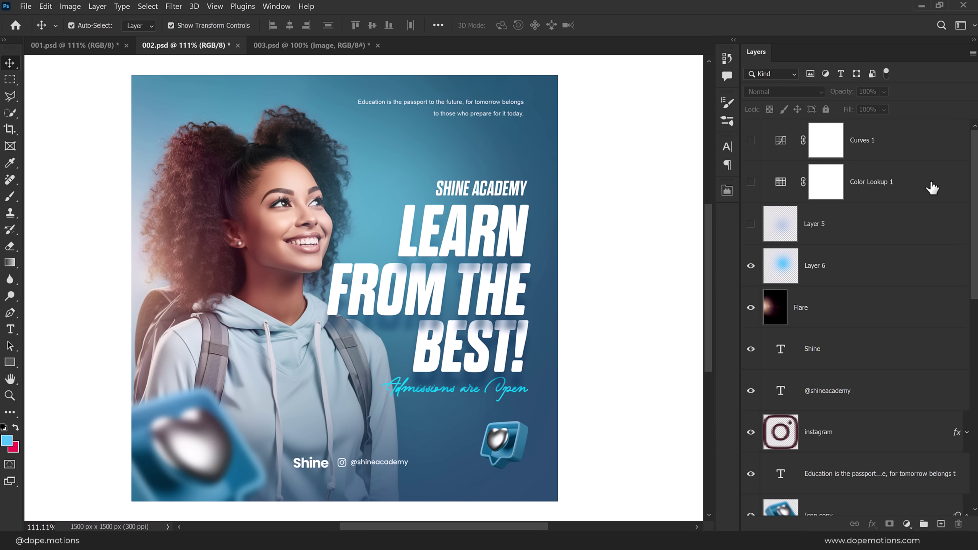
pyautogui.click(751, 183)
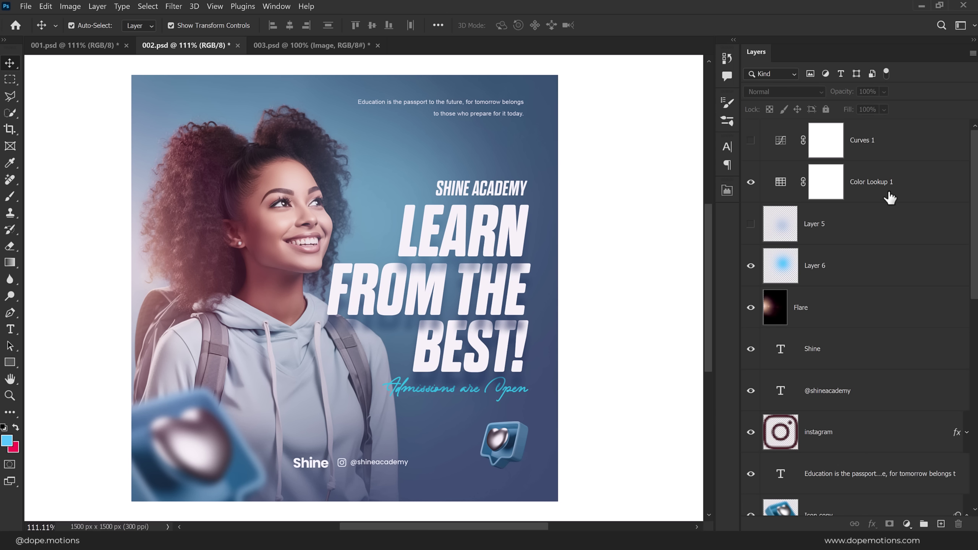
pyautogui.doubleClick(773, 188)
pyautogui.click(633, 229)
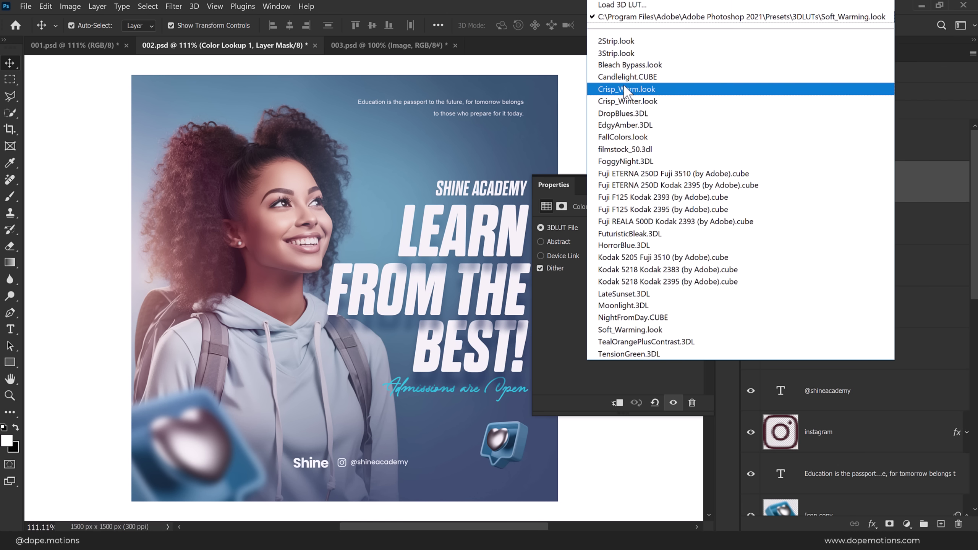
pyautogui.click(632, 440)
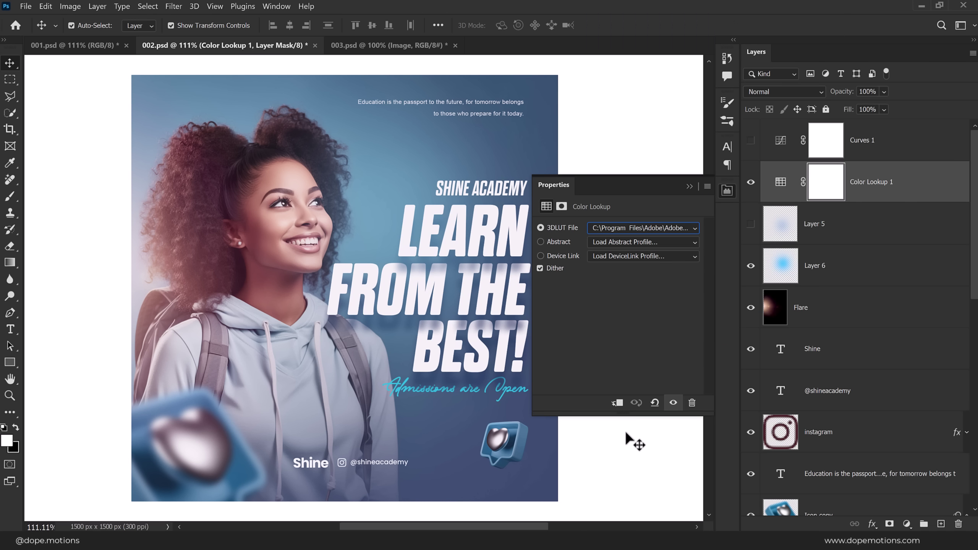
pyautogui.click(689, 187)
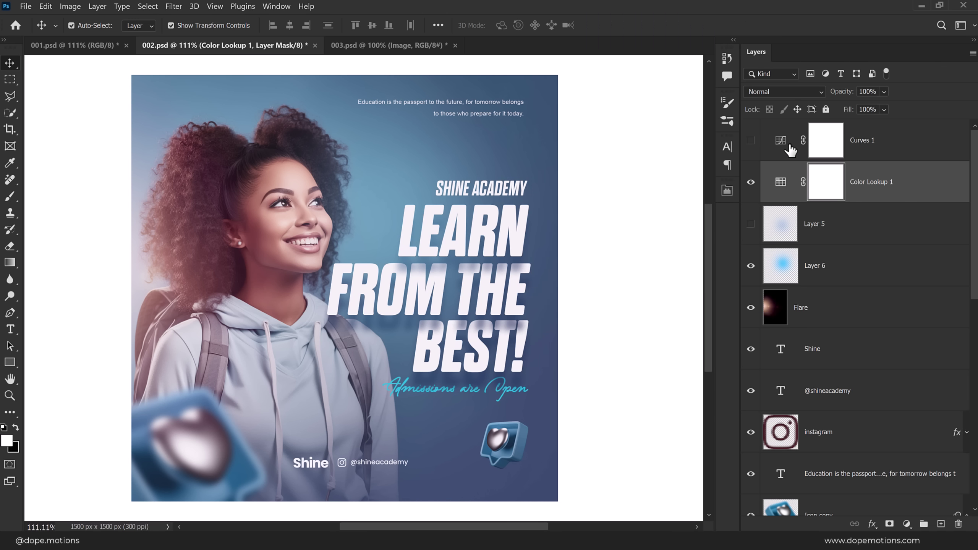
pyautogui.click(772, 147)
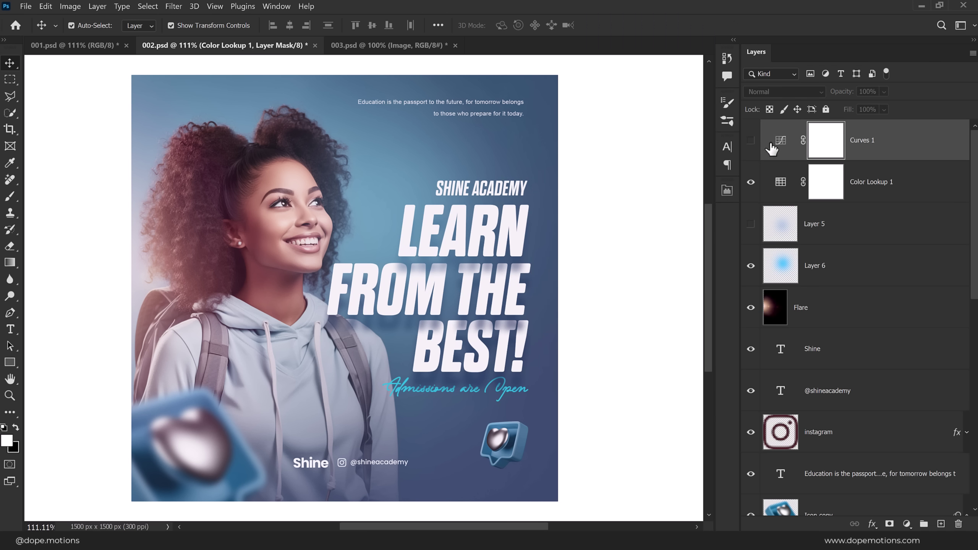
pyautogui.click(897, 194)
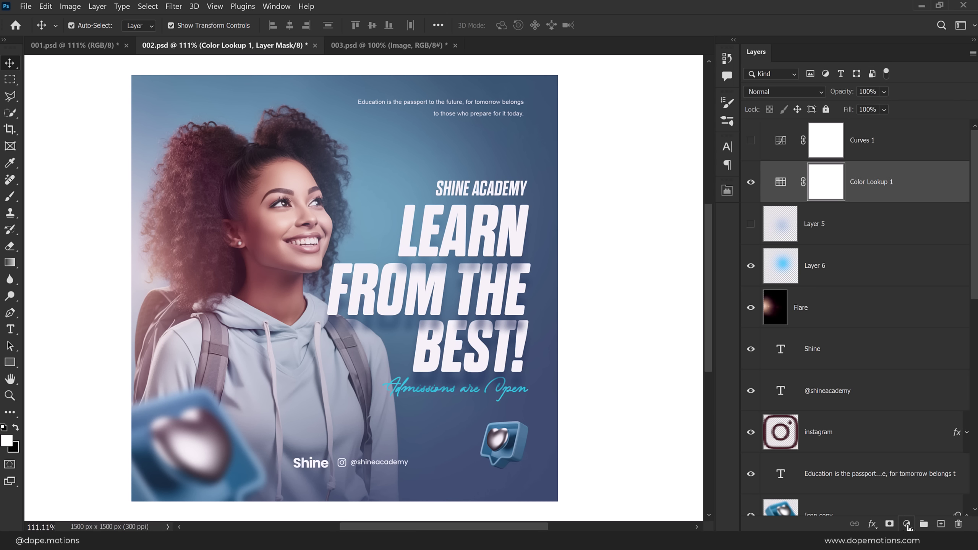
# Step: Add a Curves adjustment, lowering blue highlights and raising the blue black point
pyautogui.click(907, 525)
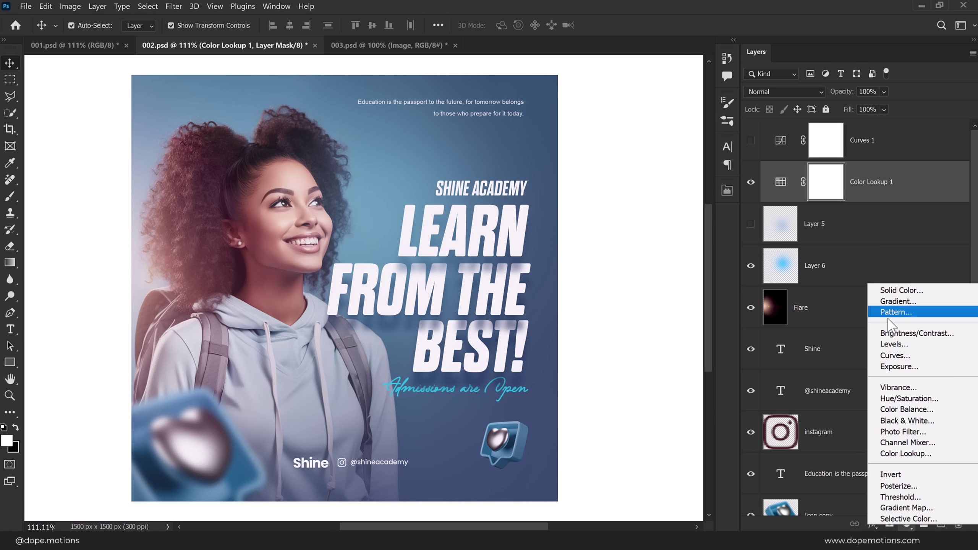
pyautogui.click(892, 356)
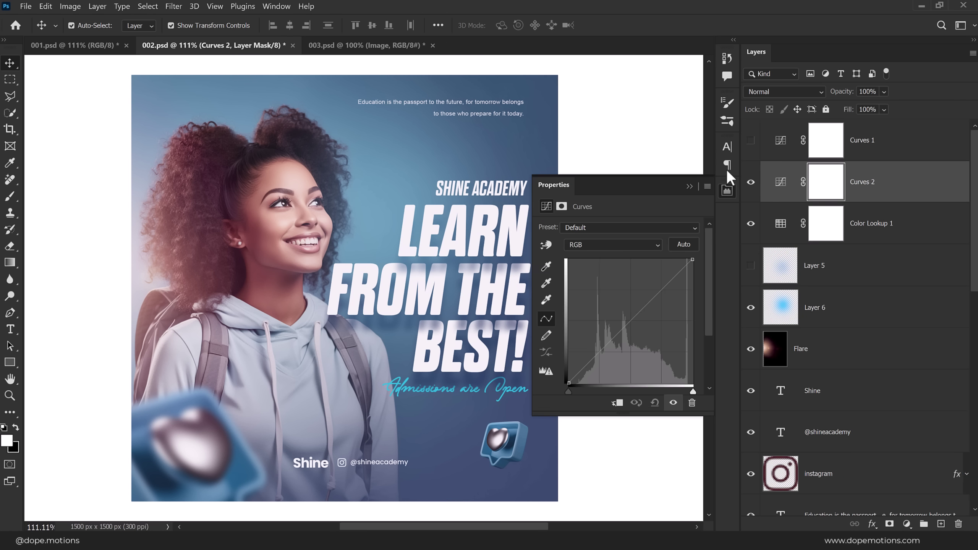
pyautogui.click(601, 245)
pyautogui.click(604, 285)
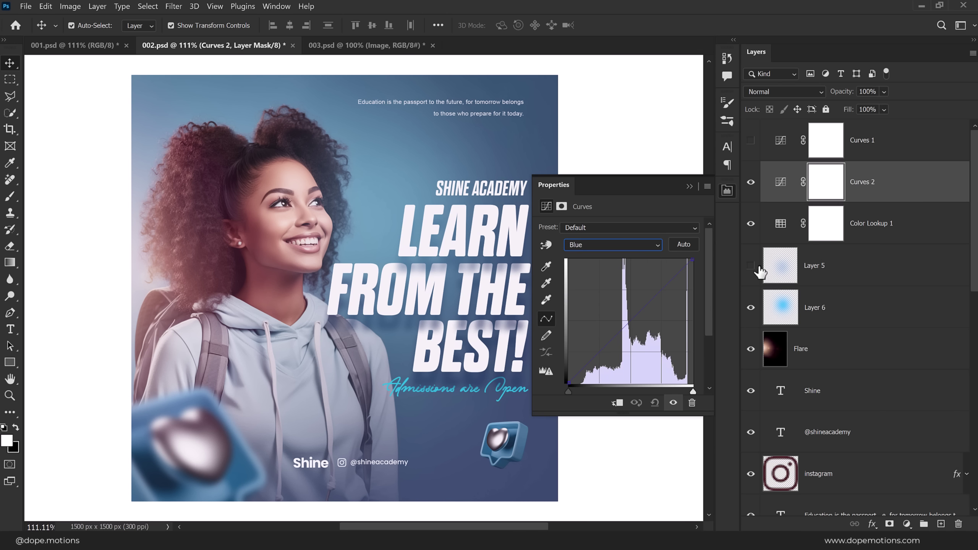
pyautogui.moveTo(696, 262)
pyautogui.mouseDown()
pyautogui.moveTo(698, 272)
pyautogui.moveTo(691, 258)
pyautogui.mouseUp()
pyautogui.moveTo(569, 383); pyautogui.dragTo(572, 382)
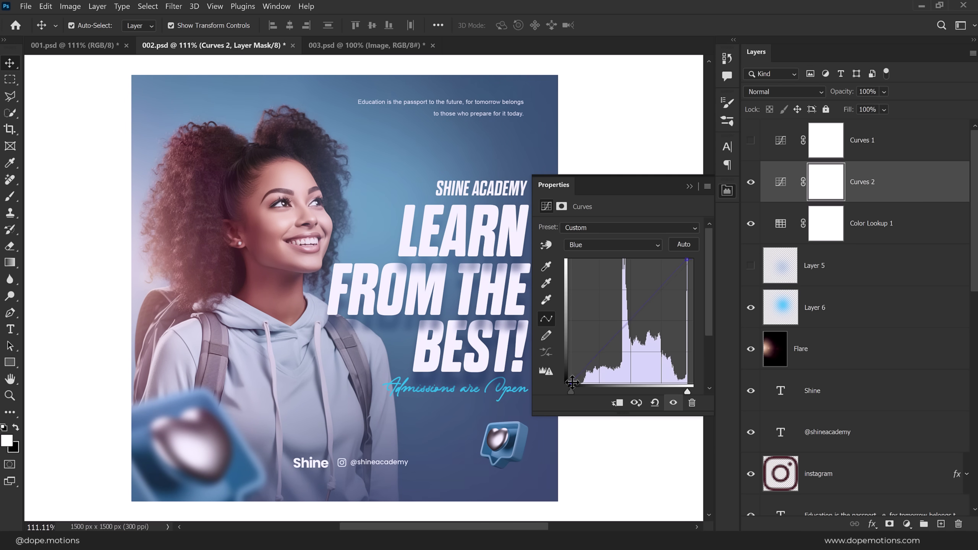
# Step: Raise the RGB black point, slightly lower red highlights, and compare the grade on and off
pyautogui.click(612, 244)
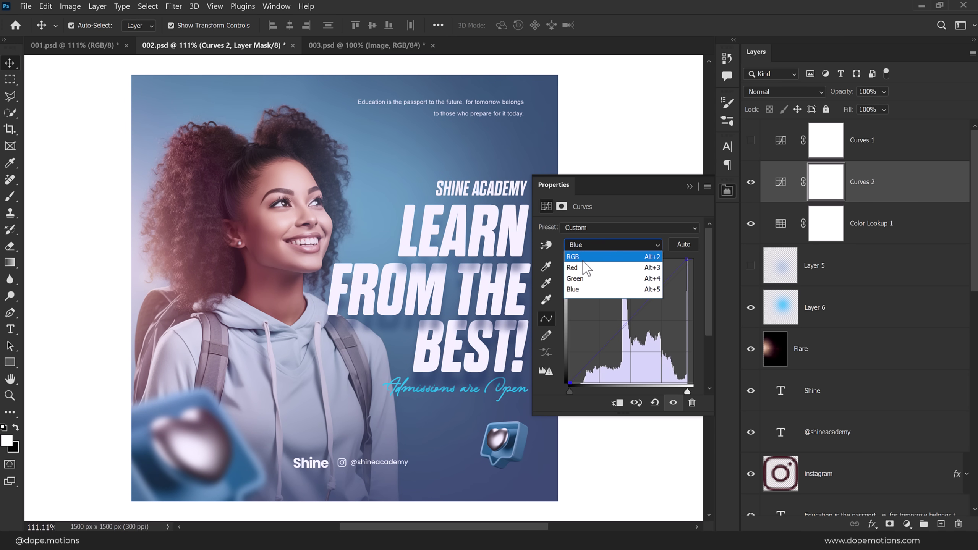
pyautogui.click(593, 258)
pyautogui.moveTo(569, 391); pyautogui.dragTo(580, 391)
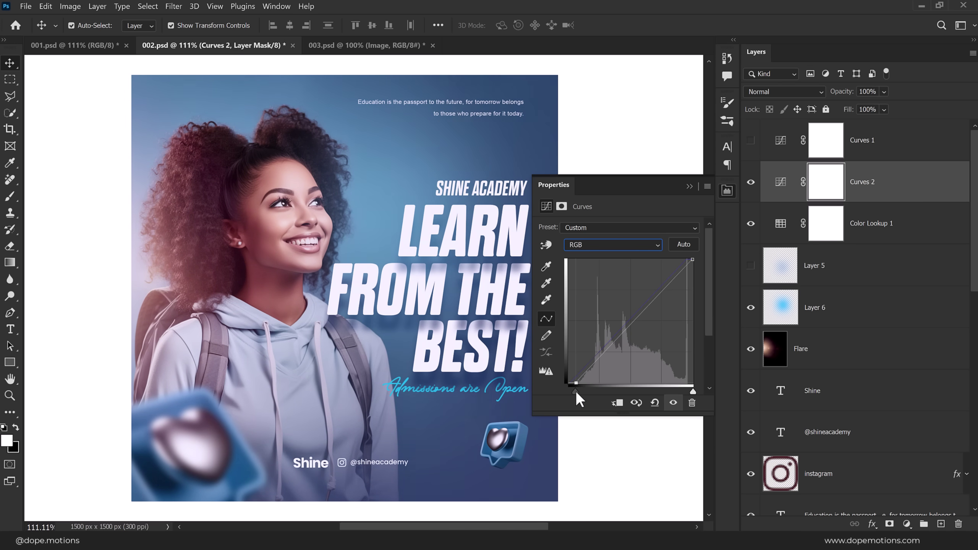
pyautogui.click(623, 246)
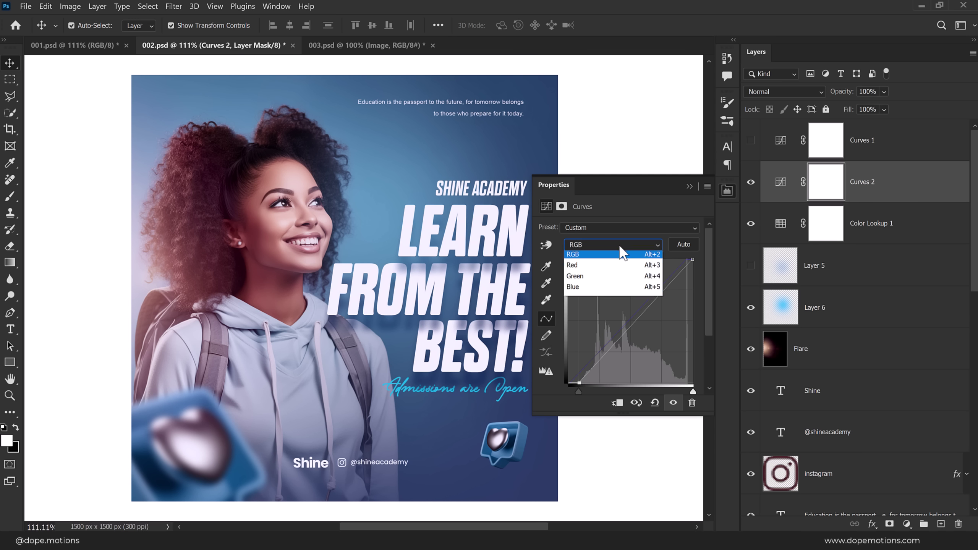
pyautogui.click(597, 270)
pyautogui.moveTo(693, 260); pyautogui.dragTo(695, 269)
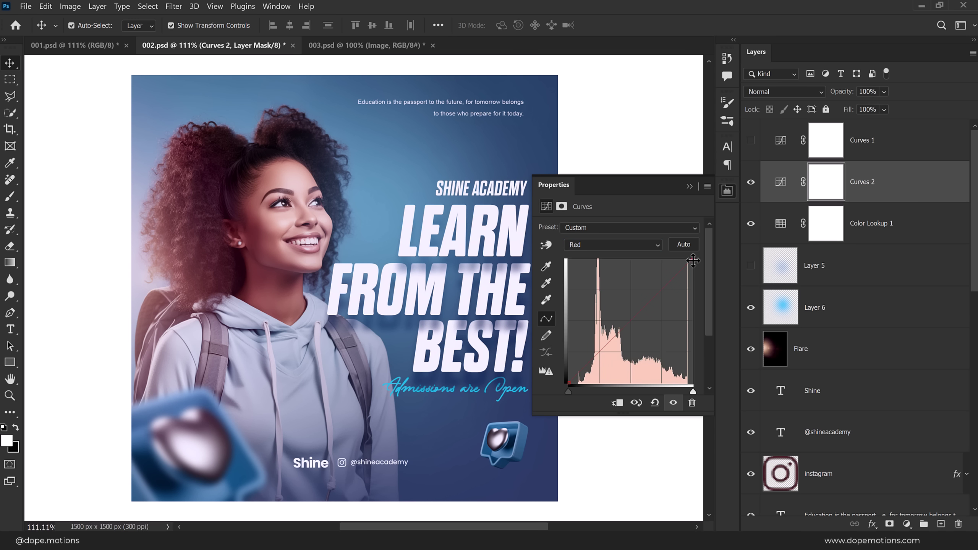
pyautogui.click(689, 186)
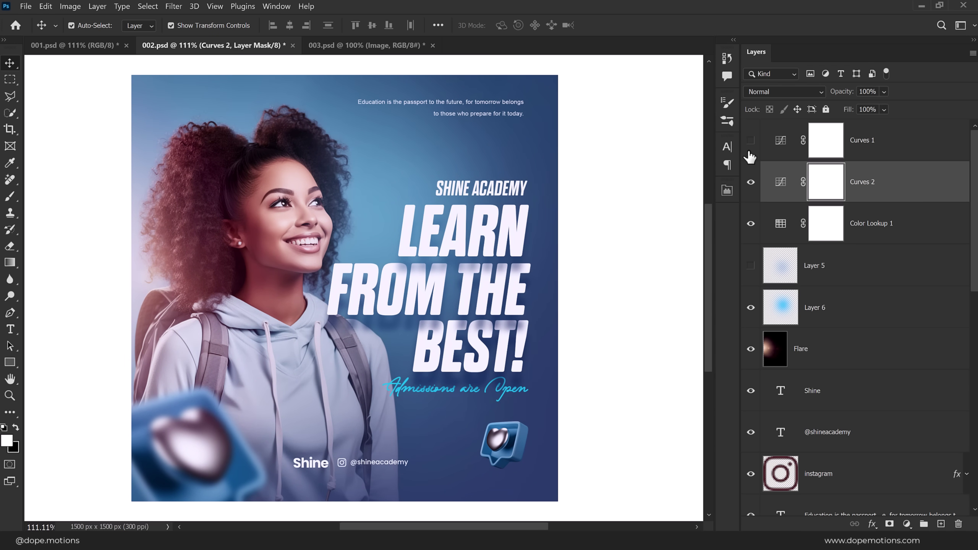
pyautogui.click(751, 182)
pyautogui.click(751, 183)
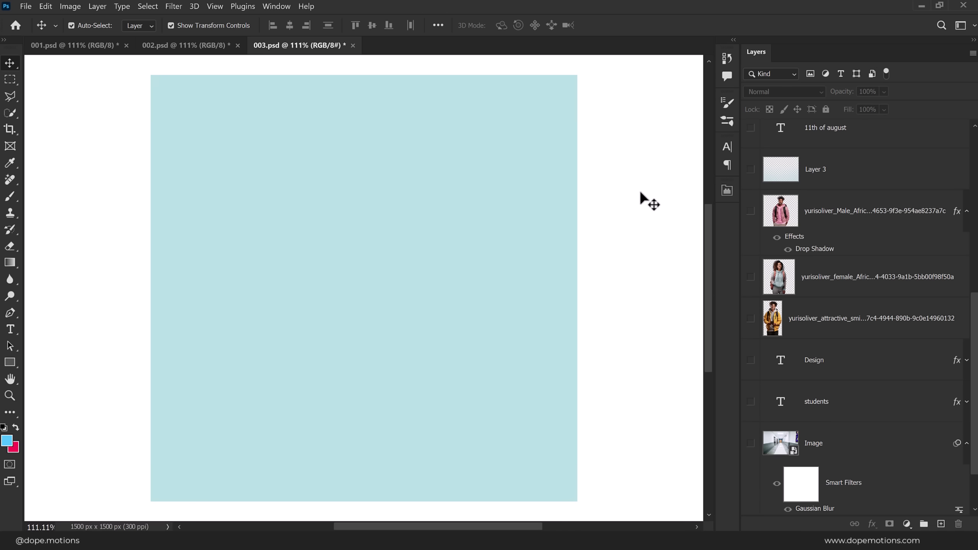
# Step: Try a solid colour fill above the Color background layer, then cancel it
pyautogui.scroll(-2, 827, 346)
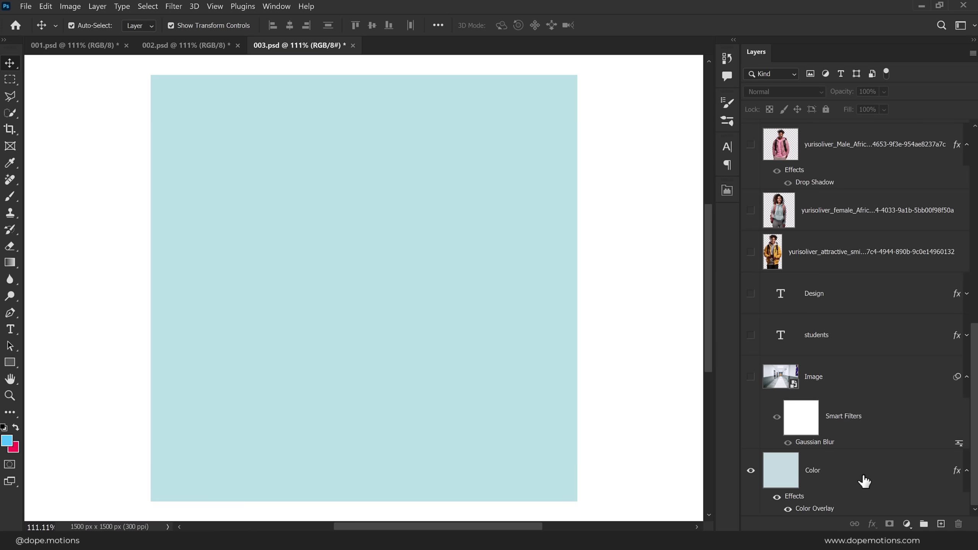
pyautogui.click(850, 477)
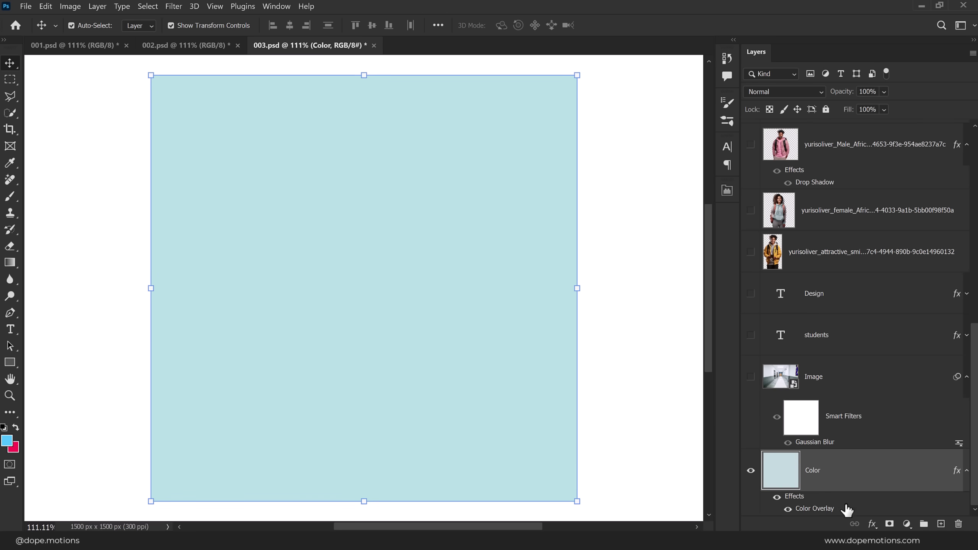
pyautogui.click(907, 524)
pyautogui.click(883, 288)
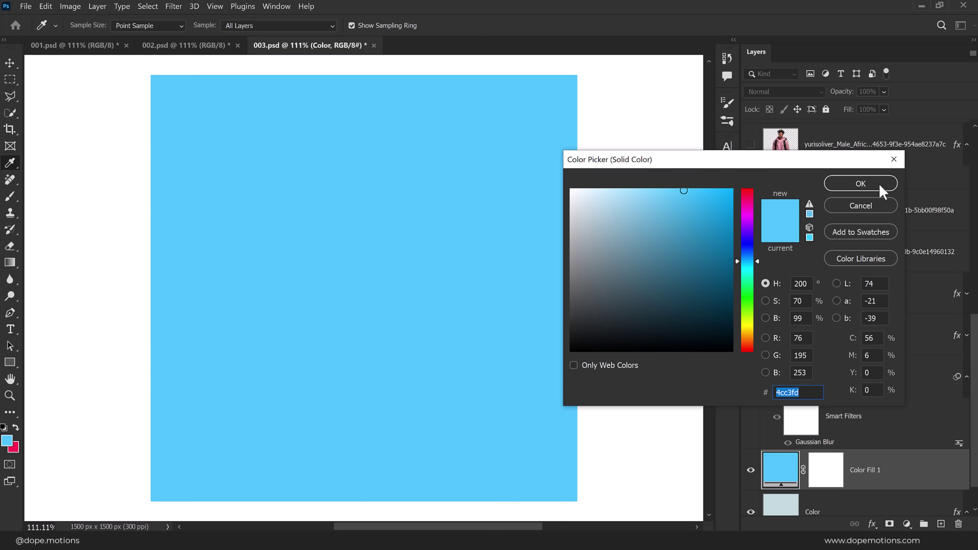
pyautogui.click(861, 205)
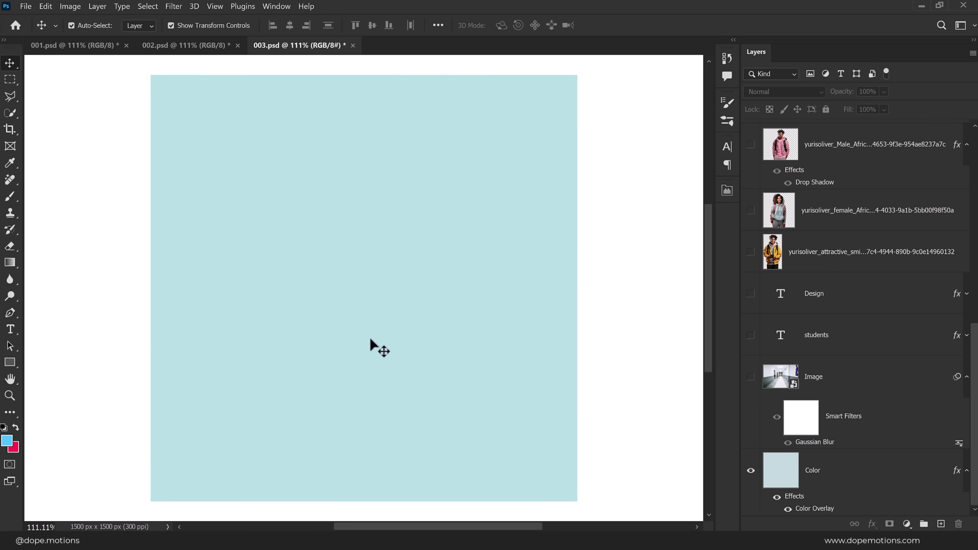
# Step: Show the hallway photo and the students, comparing the Gaussian Blur on and off
pyautogui.click(751, 377)
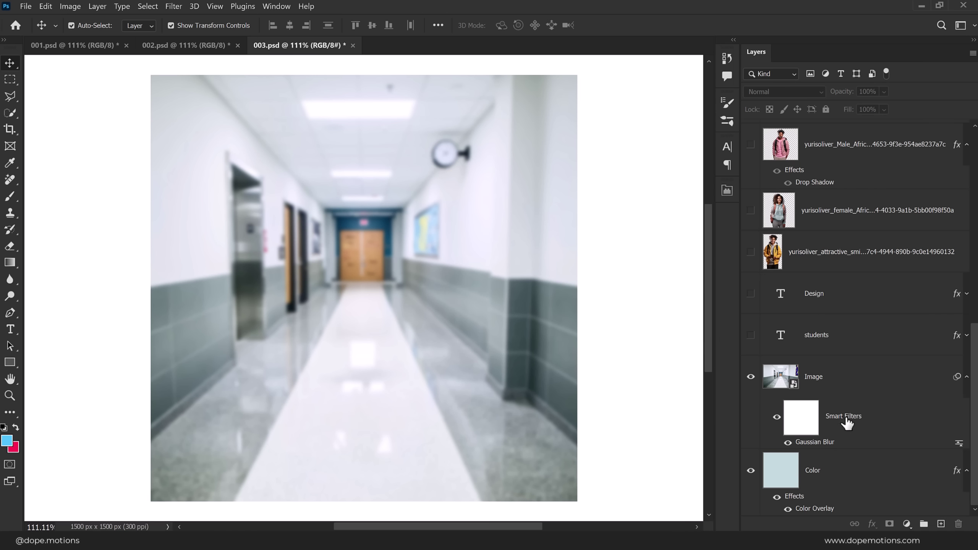
pyautogui.click(788, 443)
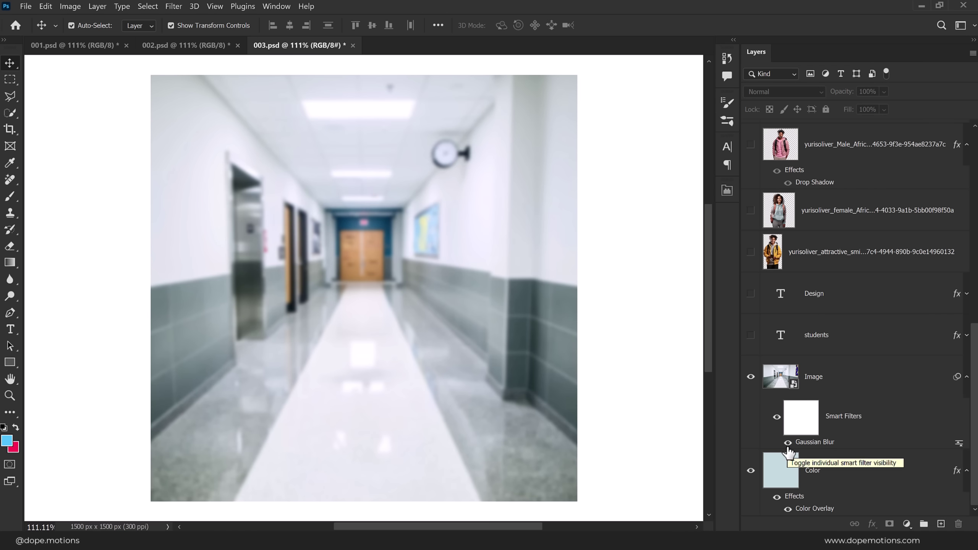
pyautogui.click(750, 144)
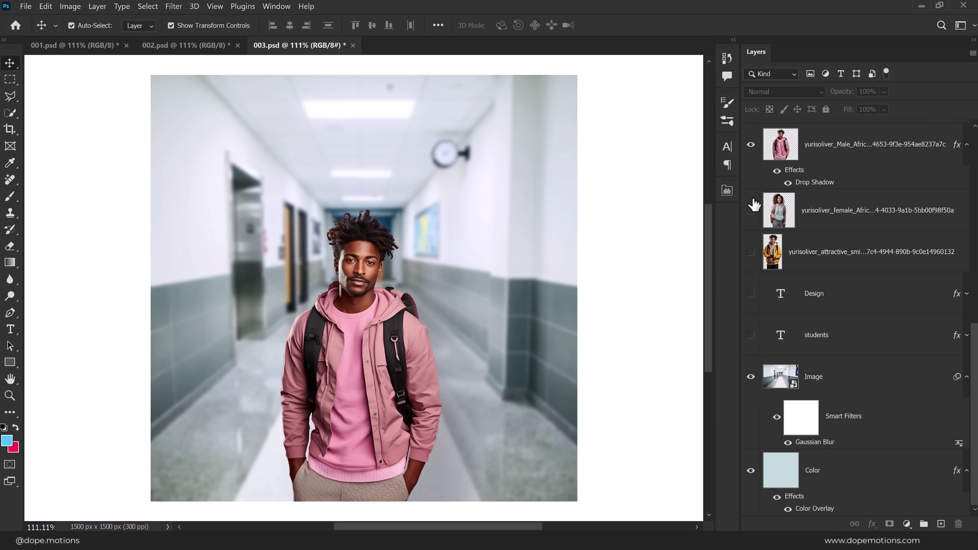
pyautogui.click(750, 210)
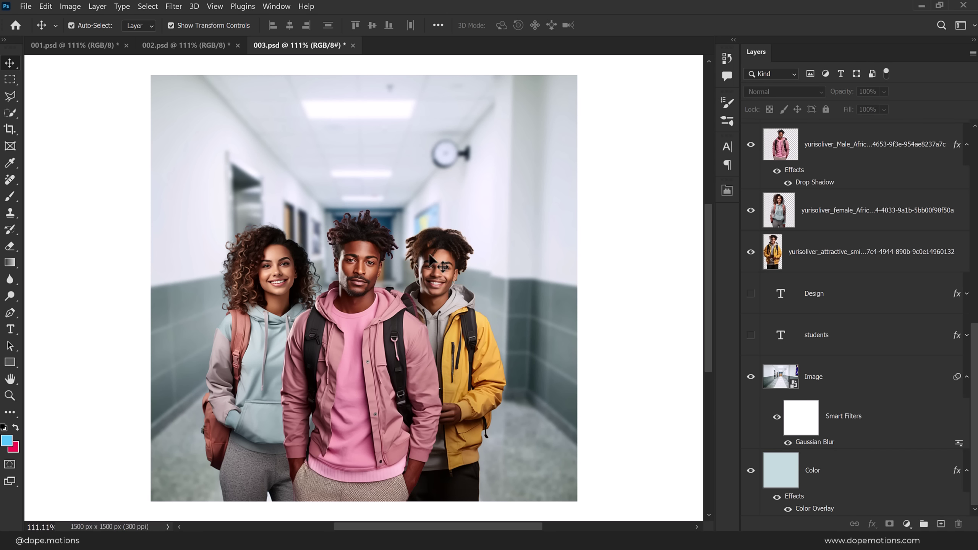
pyautogui.click(787, 442)
pyautogui.click(788, 443)
# Step: Show the pink 'Design' and 'students' title layers and check their character settings
pyautogui.click(750, 293)
pyautogui.click(751, 335)
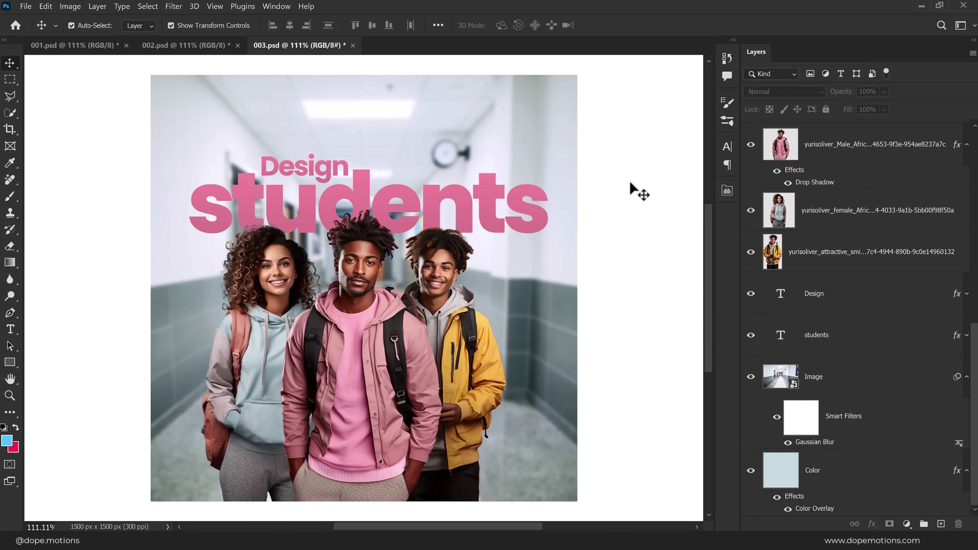
pyautogui.click(818, 335)
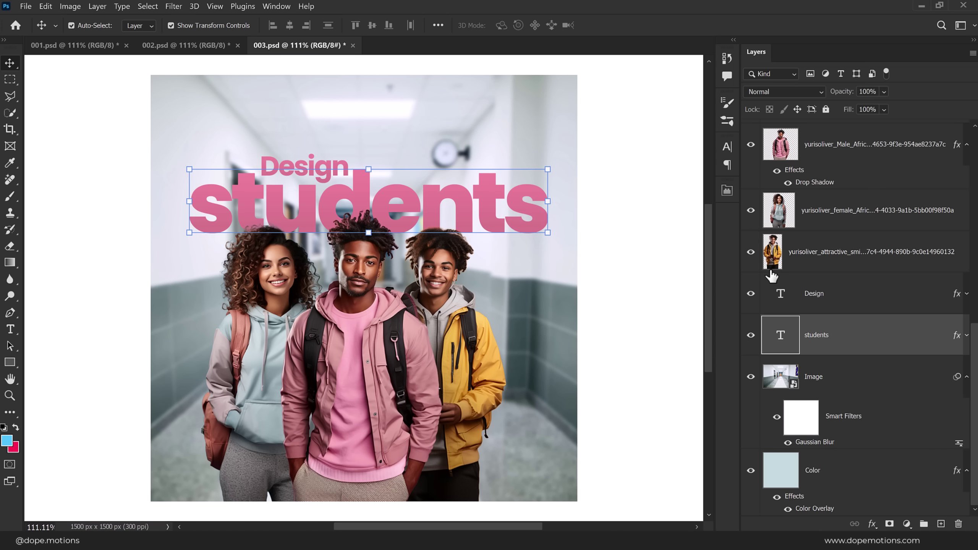
pyautogui.click(725, 143)
pyautogui.click(689, 142)
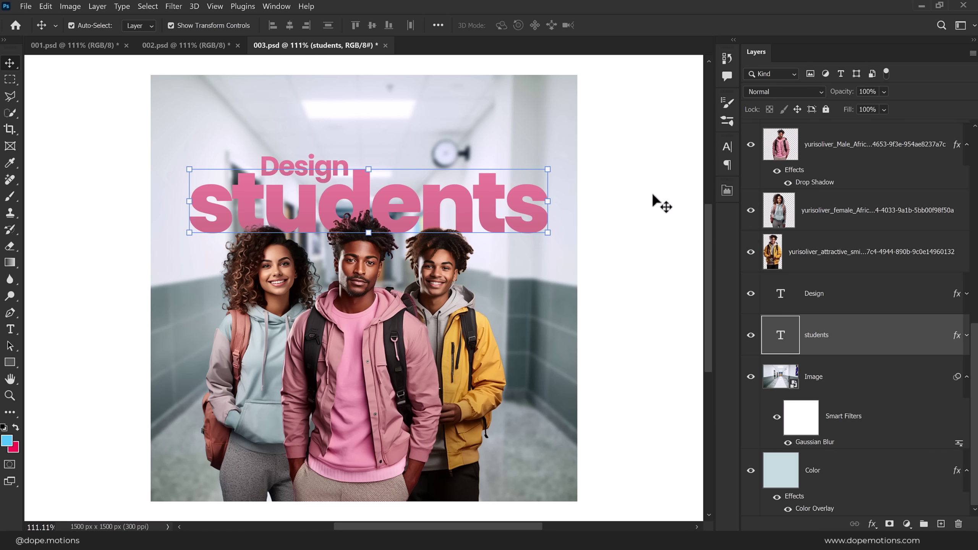
pyautogui.click(655, 198)
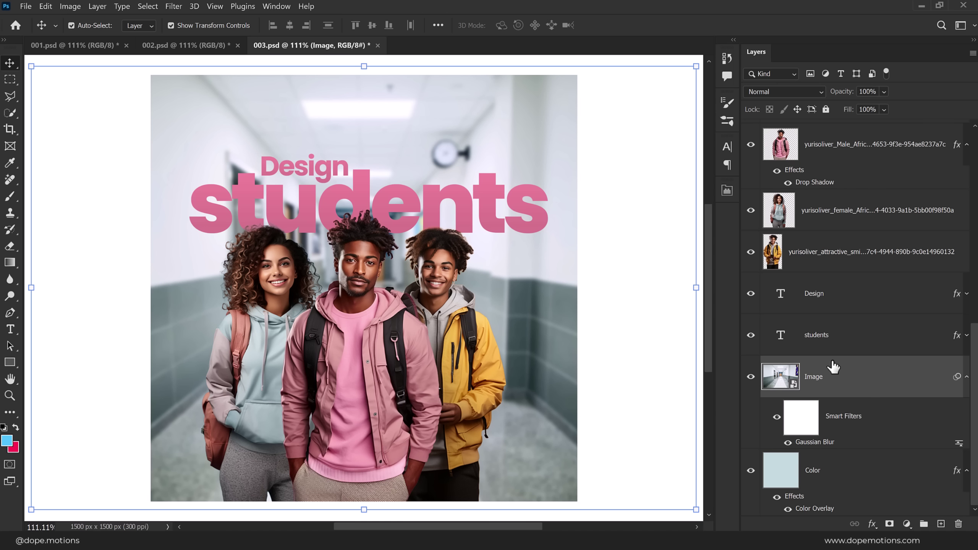
pyautogui.click(817, 342)
pyautogui.click(817, 306)
pyautogui.click(682, 241)
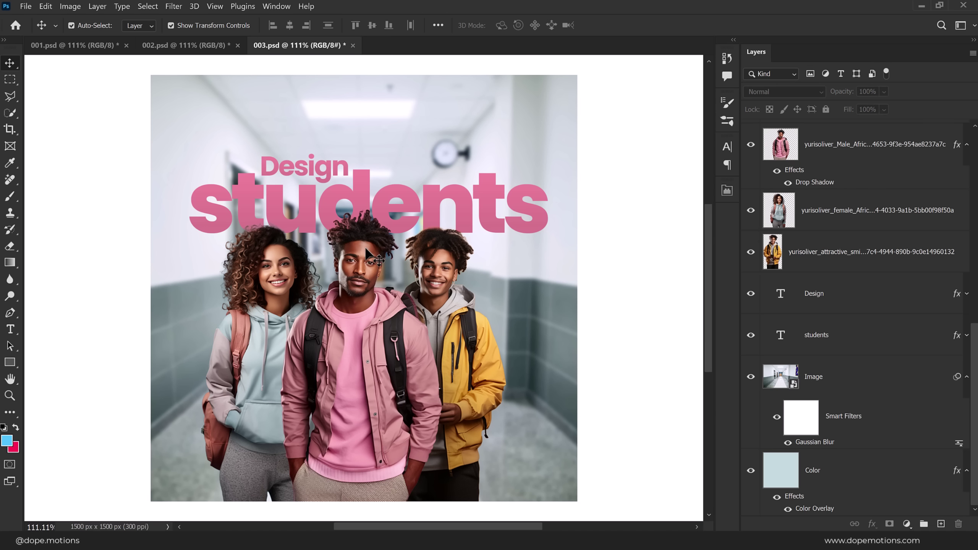
# Step: Turn on the pale Layer 3 overlay, comparing the post with and without it
pyautogui.scroll(-1, 374, 257)
pyautogui.scroll(2, 791, 220)
pyautogui.scroll(3, 795, 219)
pyautogui.scroll(1, 794, 219)
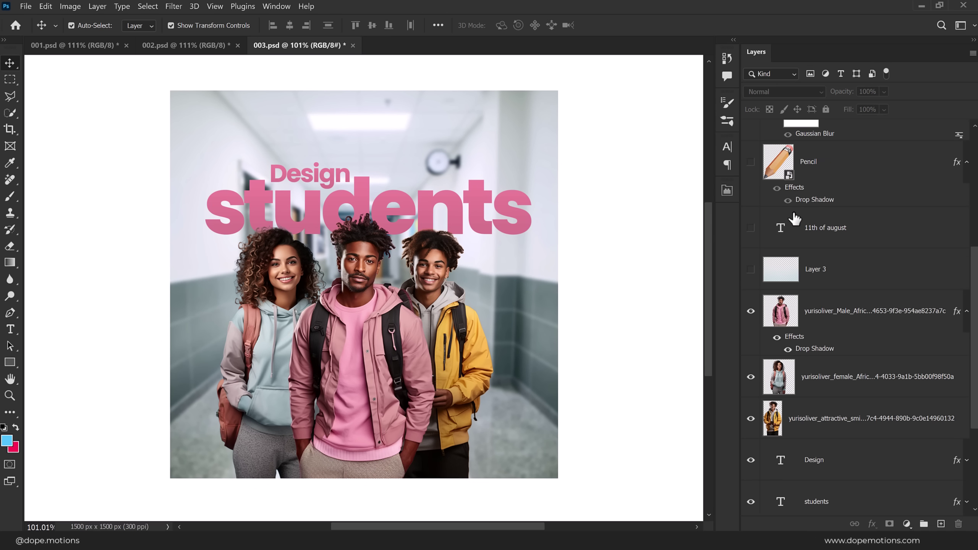
pyautogui.scroll(1, 794, 219)
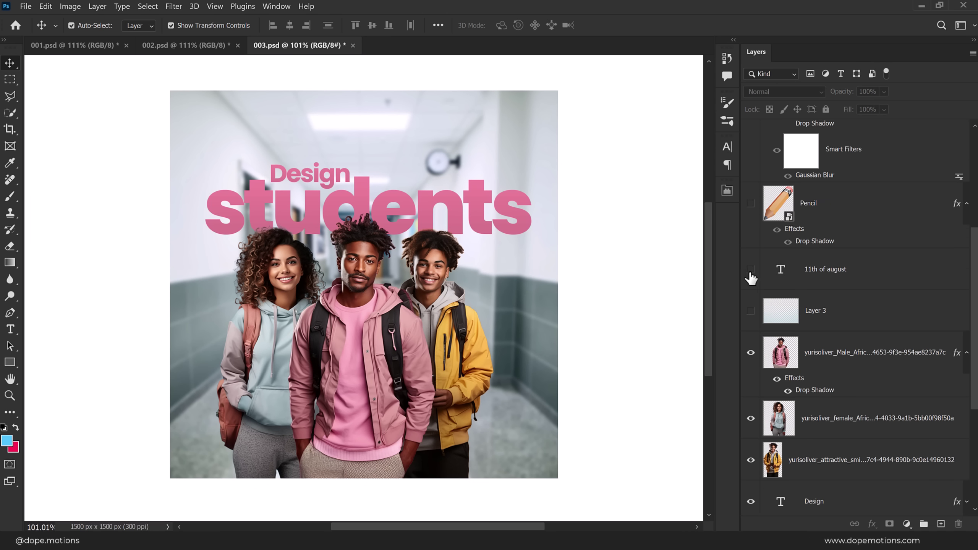
pyautogui.click(753, 313)
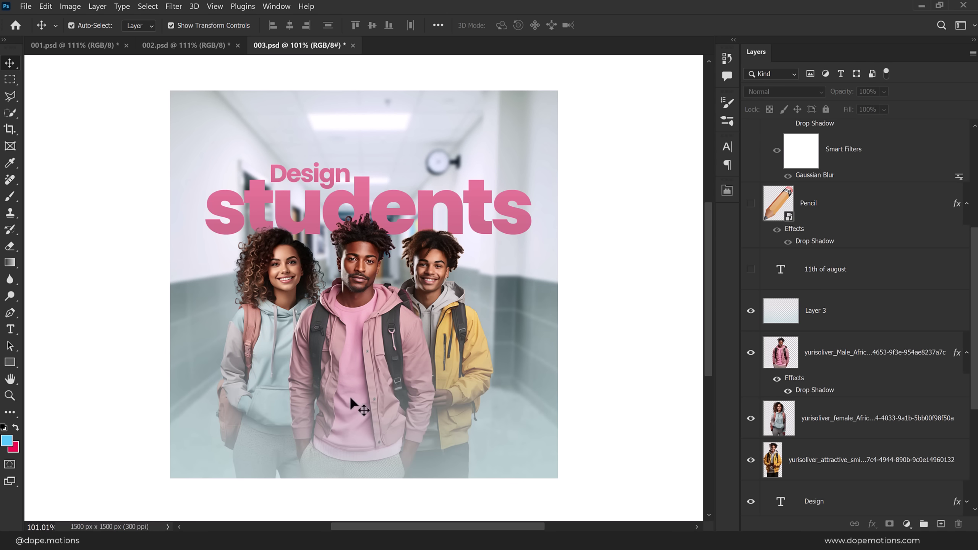
pyautogui.click(751, 311)
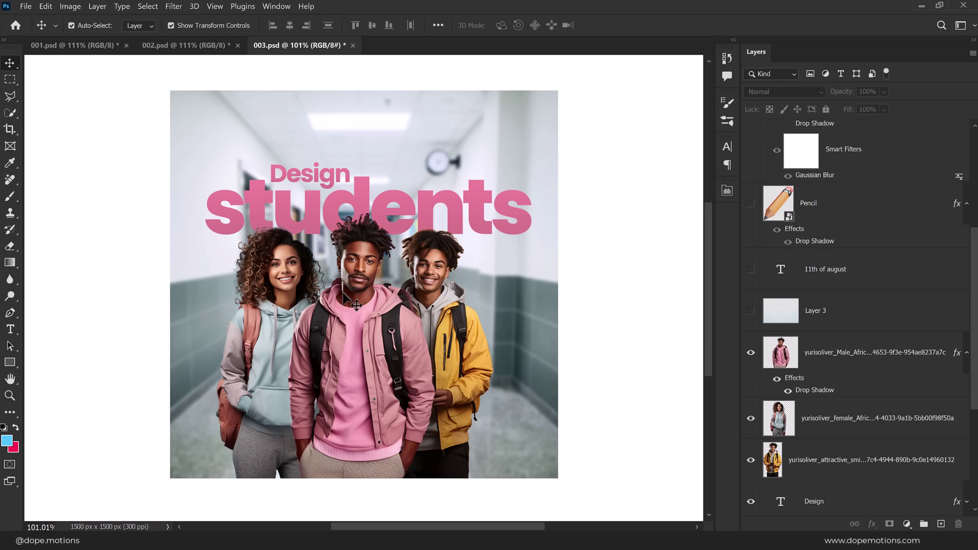
pyautogui.click(751, 311)
pyautogui.click(96, 45)
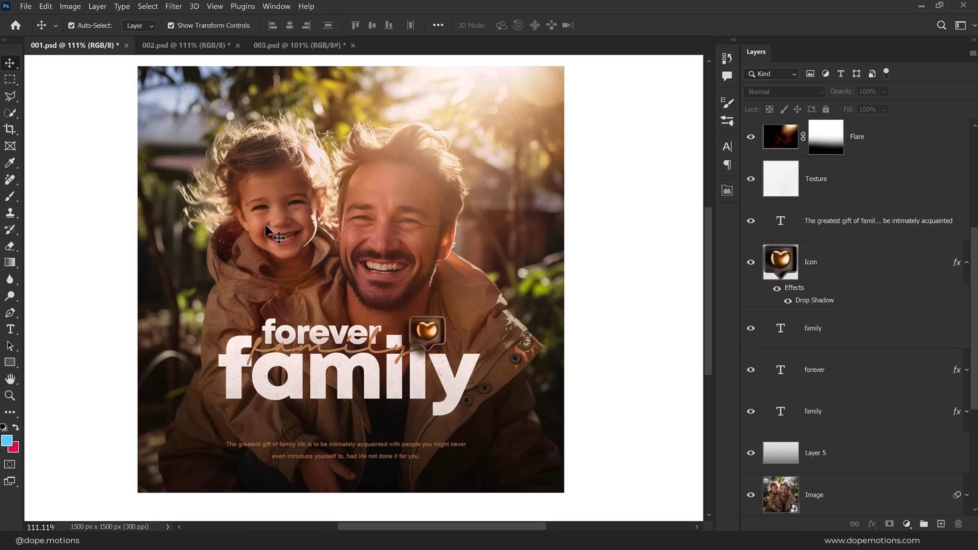
pyautogui.click(293, 46)
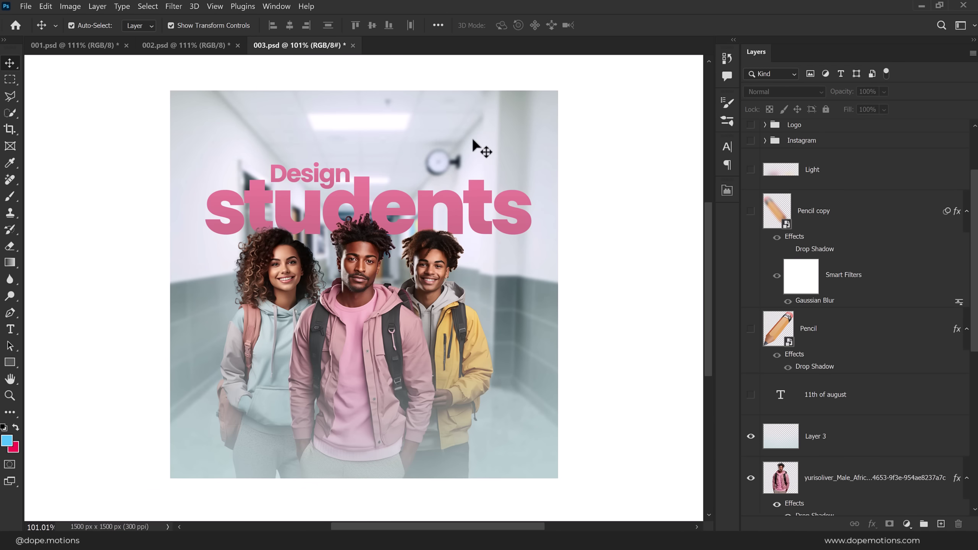
pyautogui.scroll(1, 364, 270)
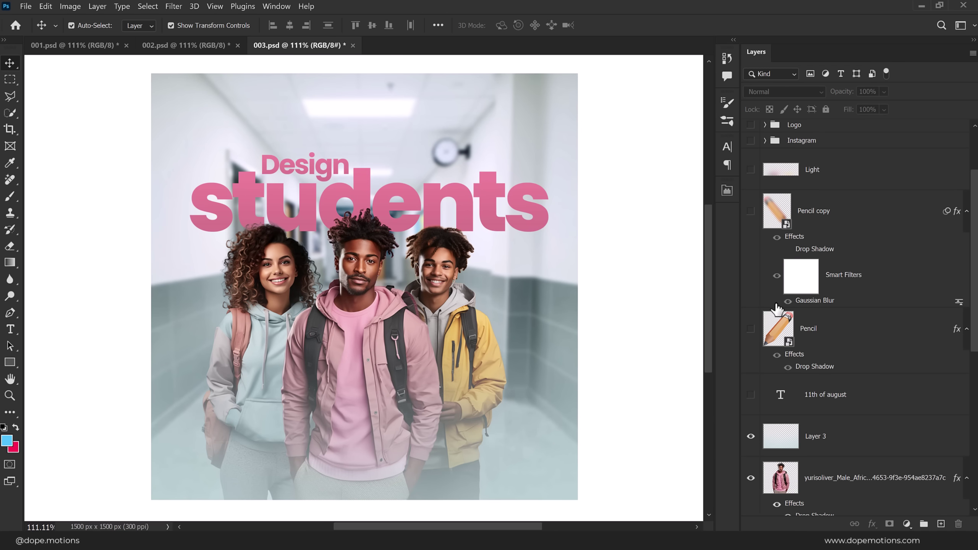
# Step: Show the '11TH OF AUGUST' date text and the pencil tucked into 'students'
pyautogui.click(816, 436)
pyautogui.click(751, 394)
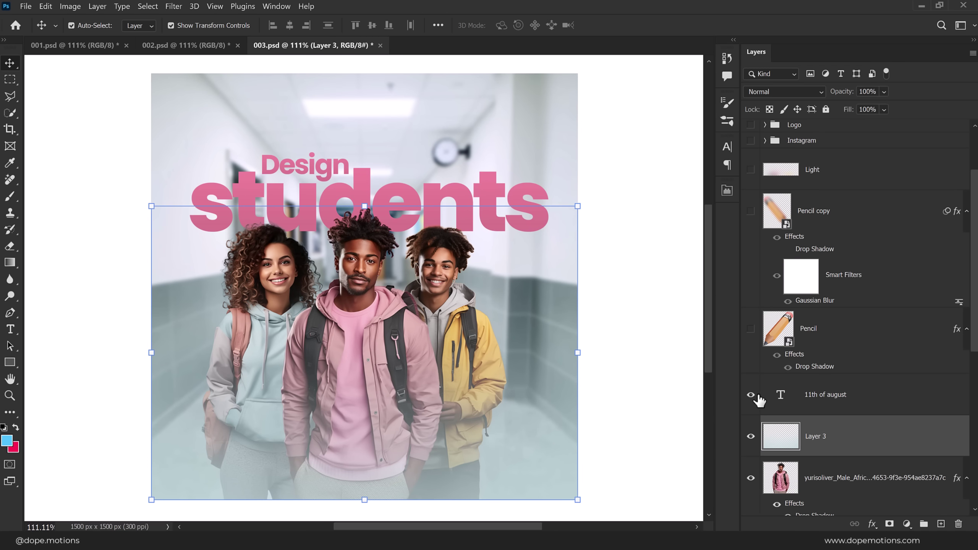
pyautogui.click(640, 159)
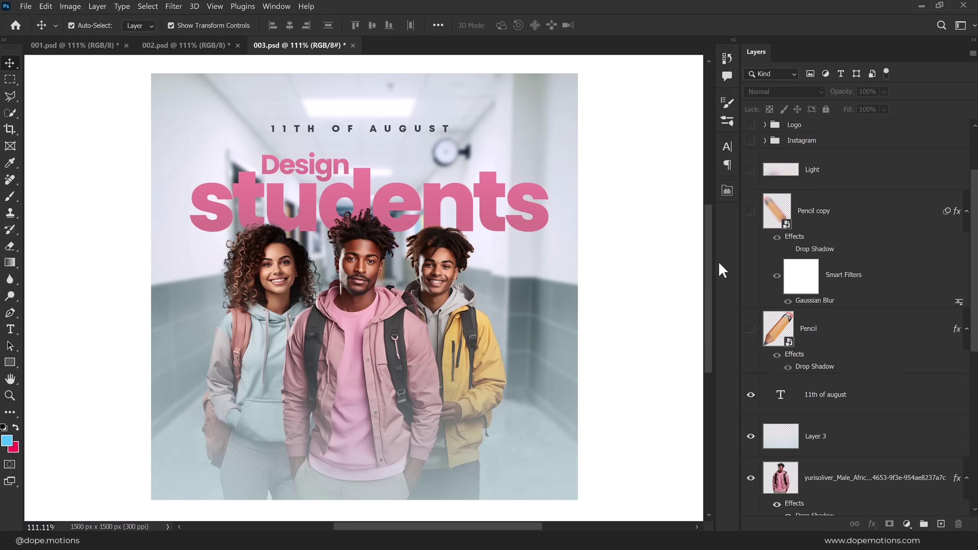
pyautogui.click(750, 328)
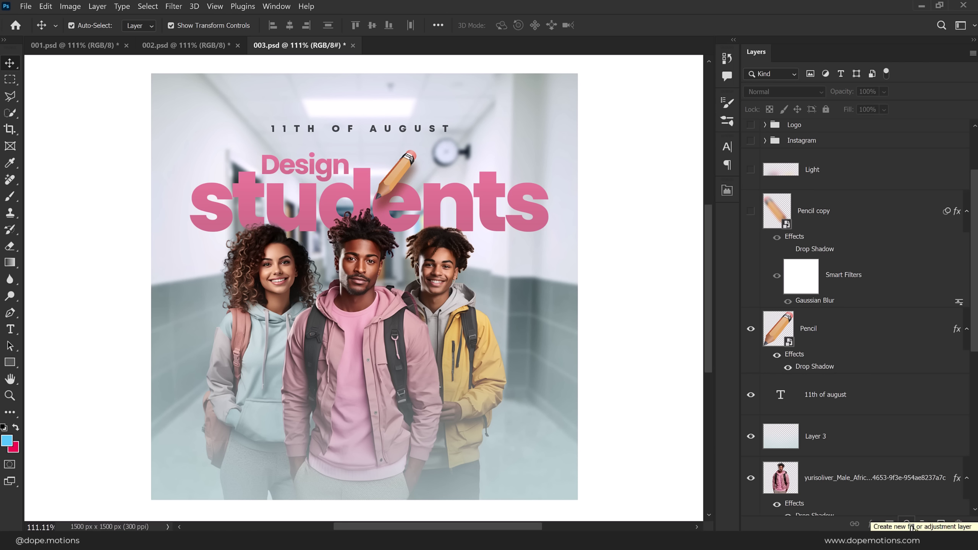
pyautogui.doubleClick(809, 368)
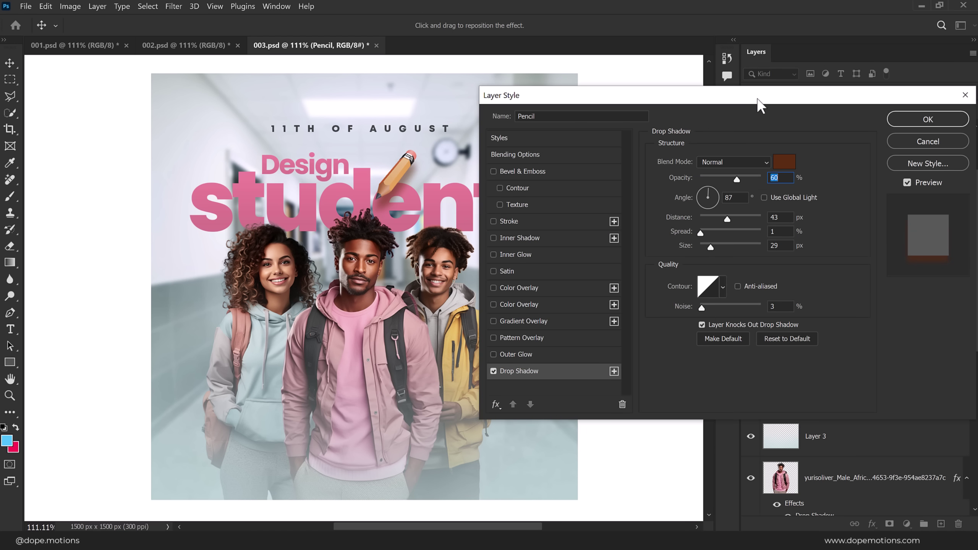
pyautogui.moveTo(757, 105); pyautogui.dragTo(755, 103)
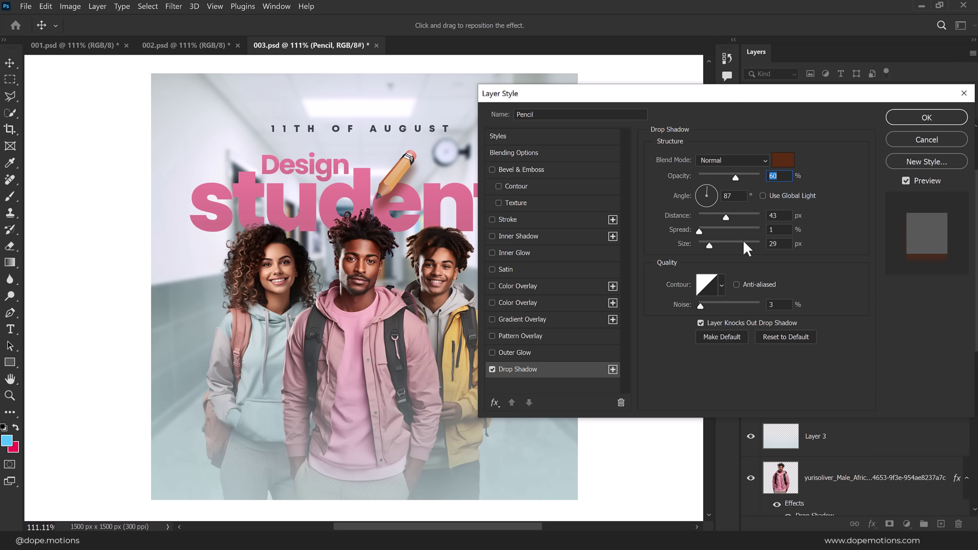
pyautogui.click(926, 117)
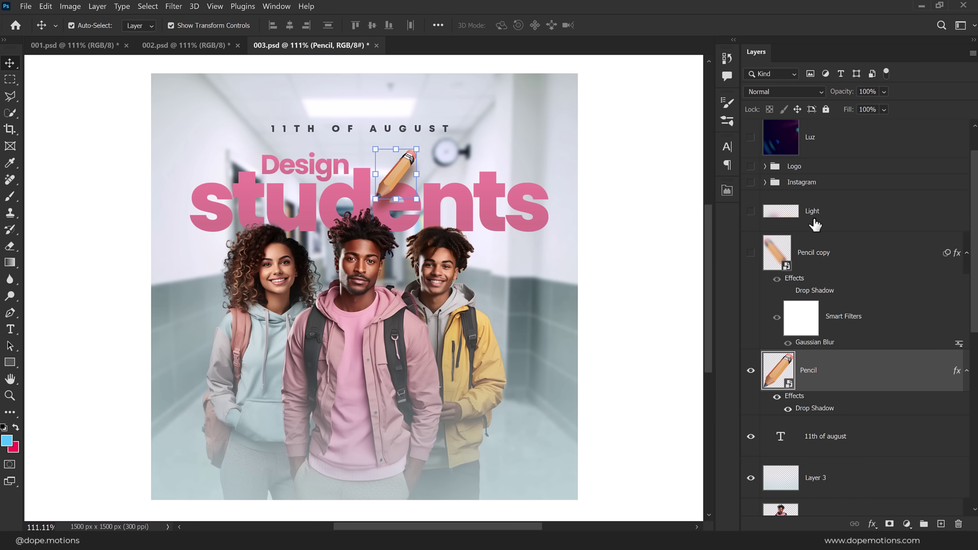
# Step: Show the blurred Pencil copy at lower left and the coloured Light glow along the bottom
pyautogui.scroll(2, 835, 258)
pyautogui.click(750, 253)
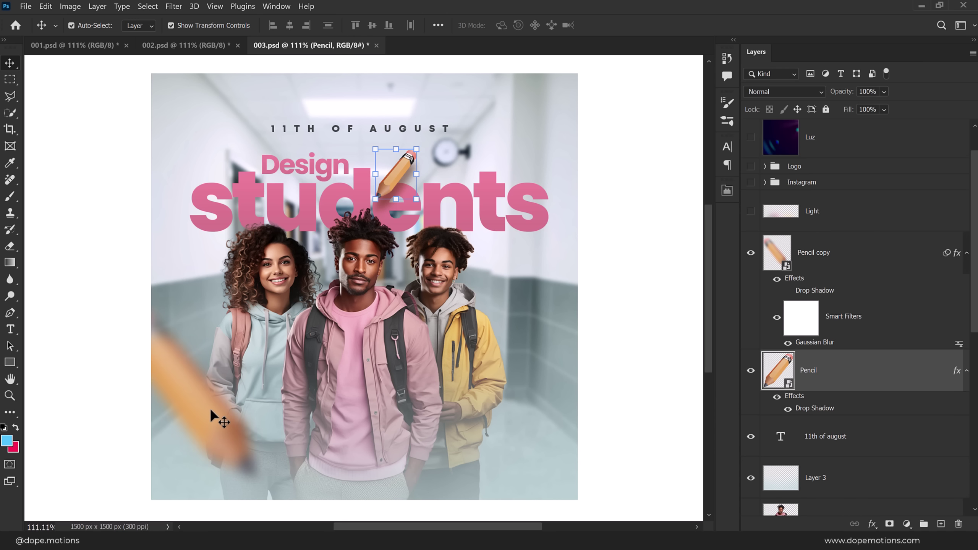
pyautogui.click(196, 45)
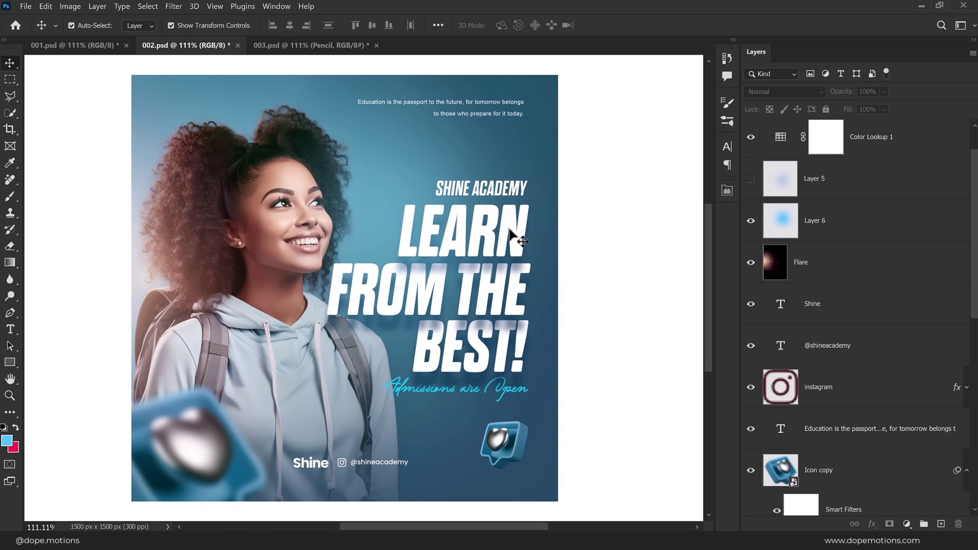
pyautogui.click(324, 46)
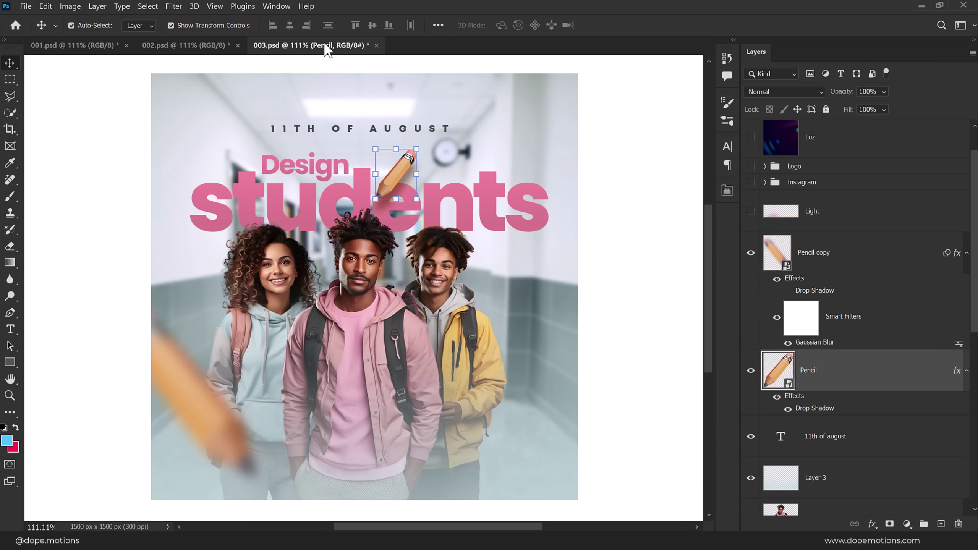
pyautogui.click(688, 131)
pyautogui.click(751, 211)
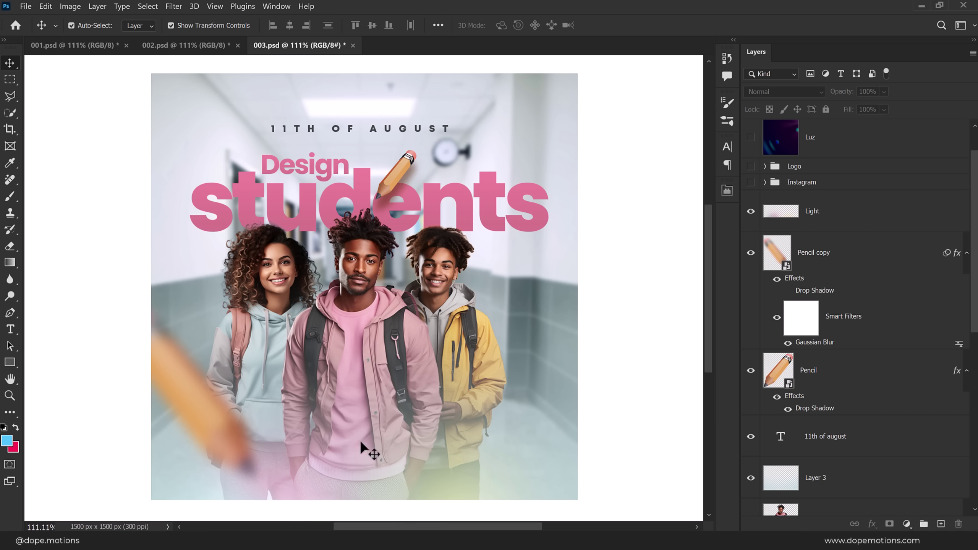
# Step: Check the Light layer's Vivid Light blending, then show the Logo and Instagram groups
pyautogui.click(822, 218)
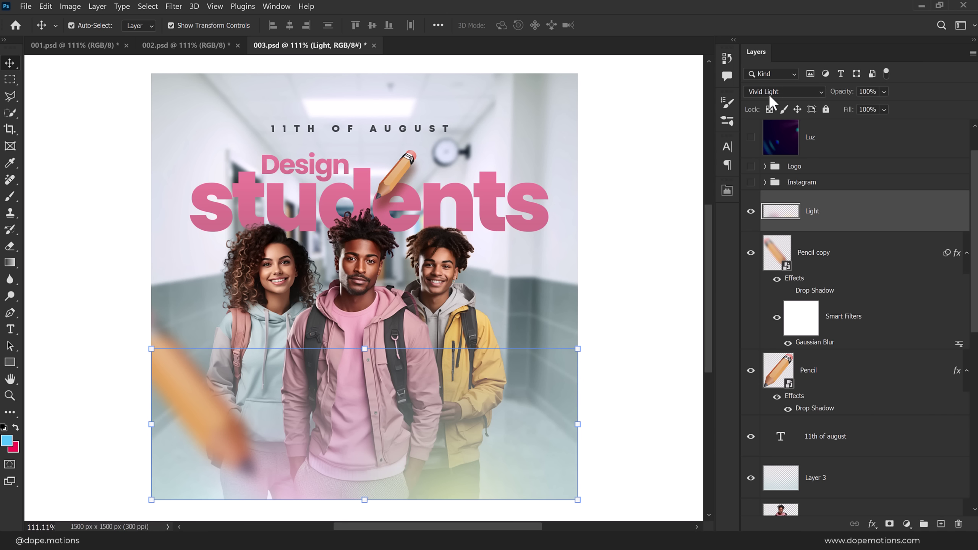
pyautogui.click(682, 198)
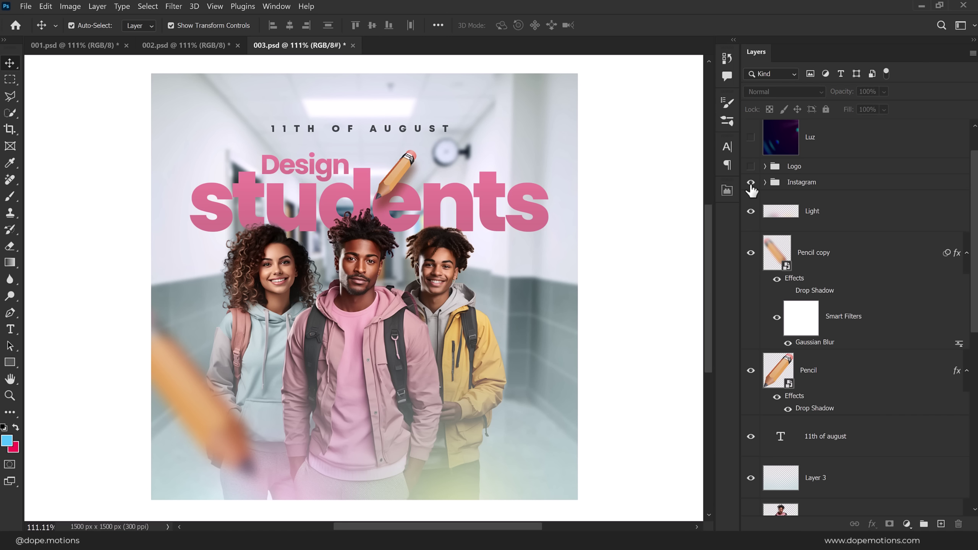
pyautogui.click(750, 182)
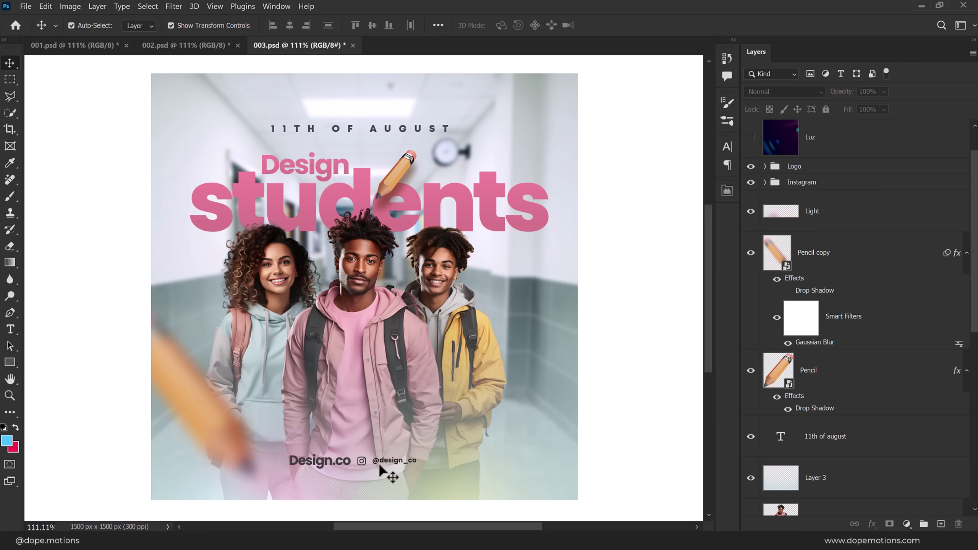
pyautogui.scroll(1, 797, 175)
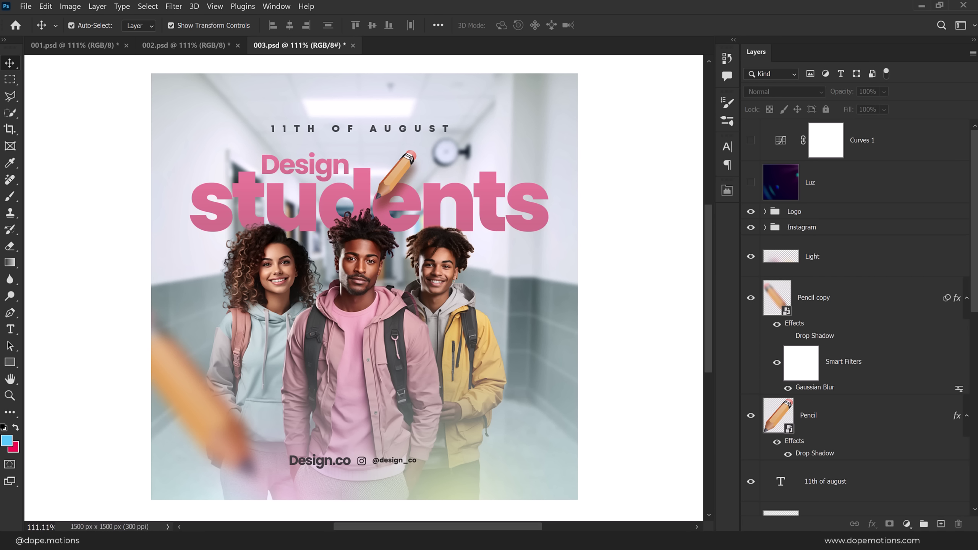
# Step: Show the blue Screen-mode Luz light glow on the post
pyautogui.click(838, 194)
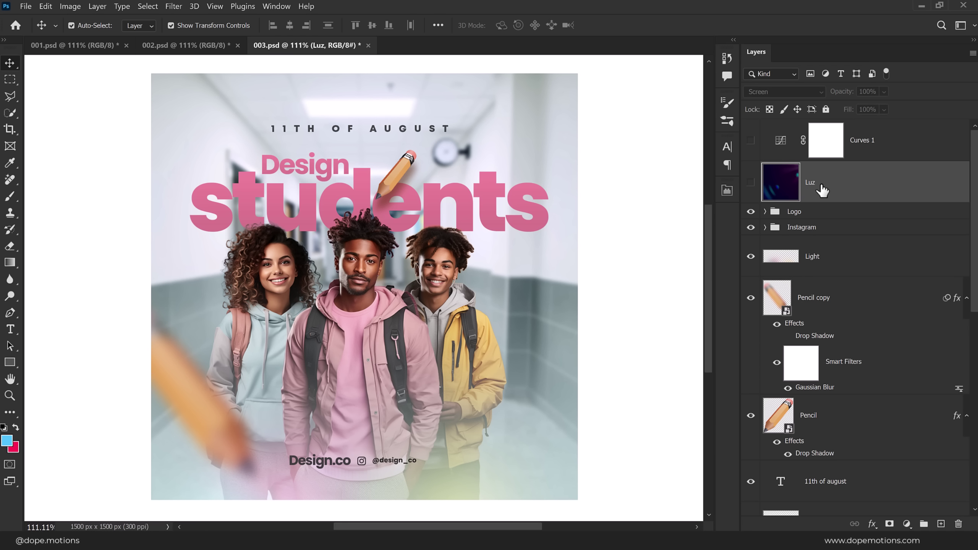
pyautogui.click(751, 183)
pyautogui.click(671, 315)
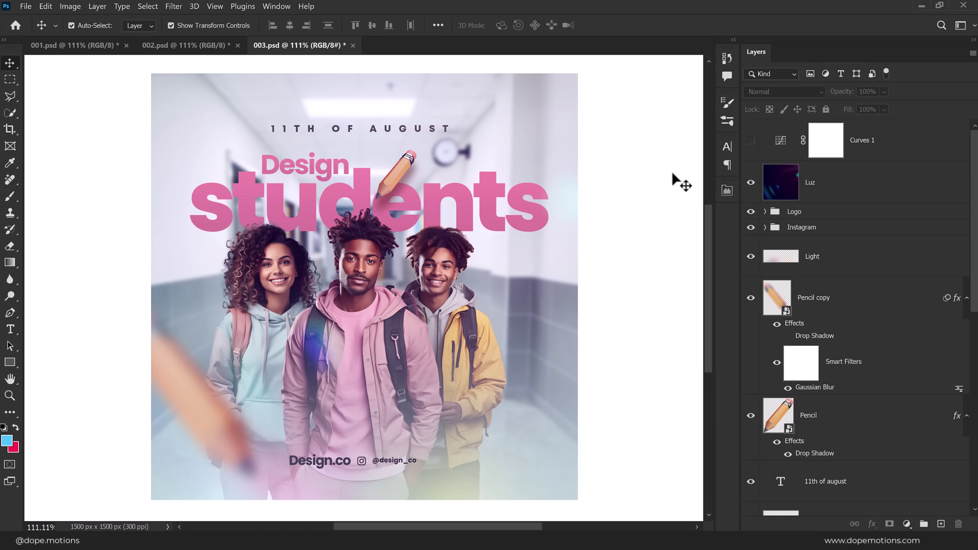
# Step: Preview the old Curves 1 adjustment's settings, then delete the layer
pyautogui.click(751, 141)
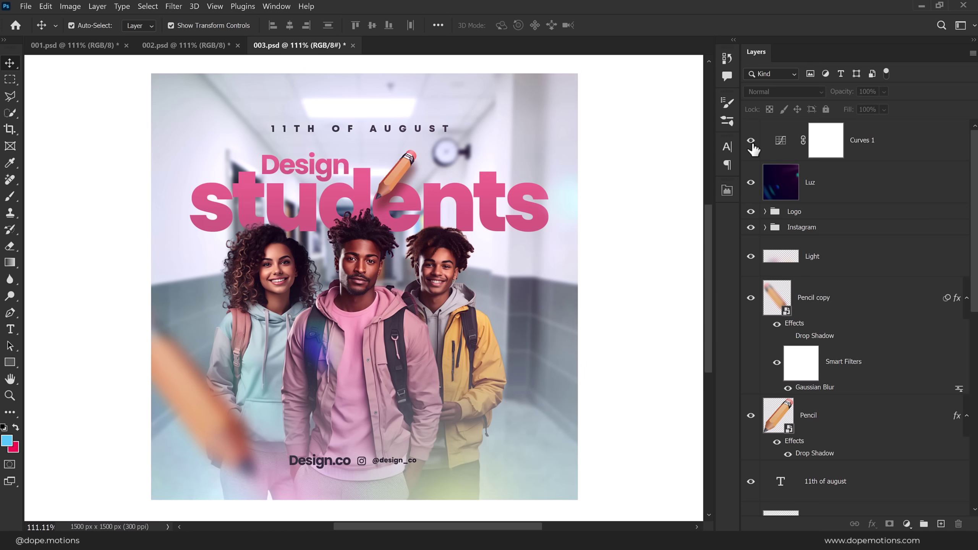
pyautogui.doubleClick(781, 139)
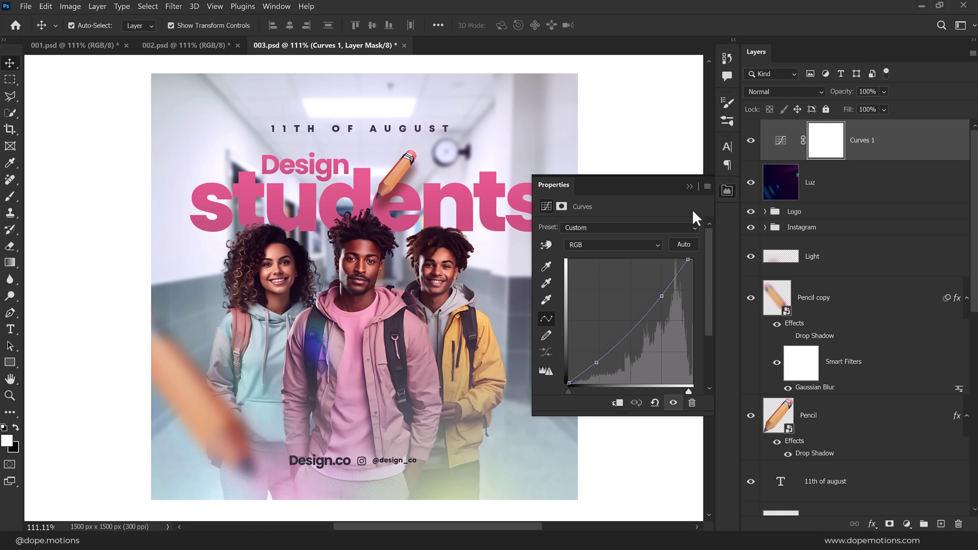
pyautogui.click(689, 187)
pyautogui.click(918, 143)
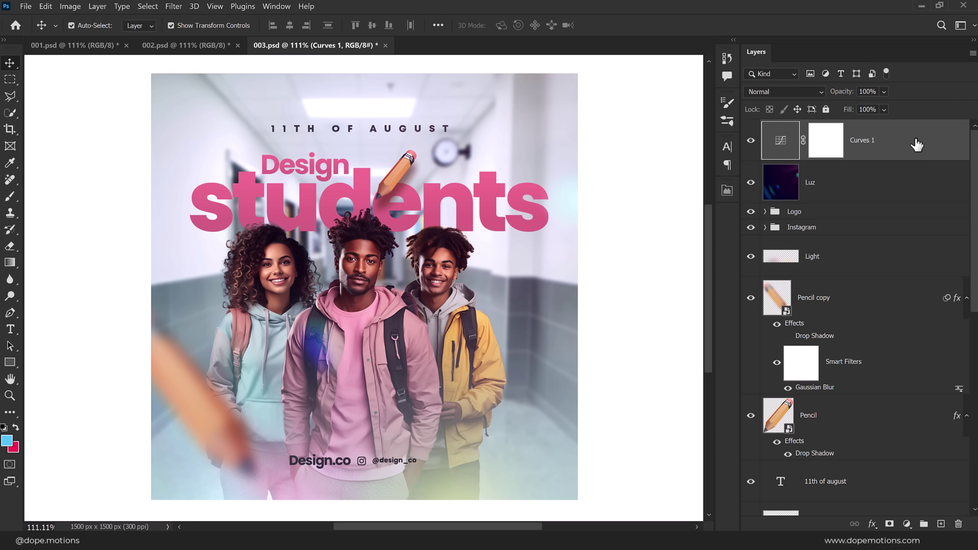
pyautogui.press('Delete')
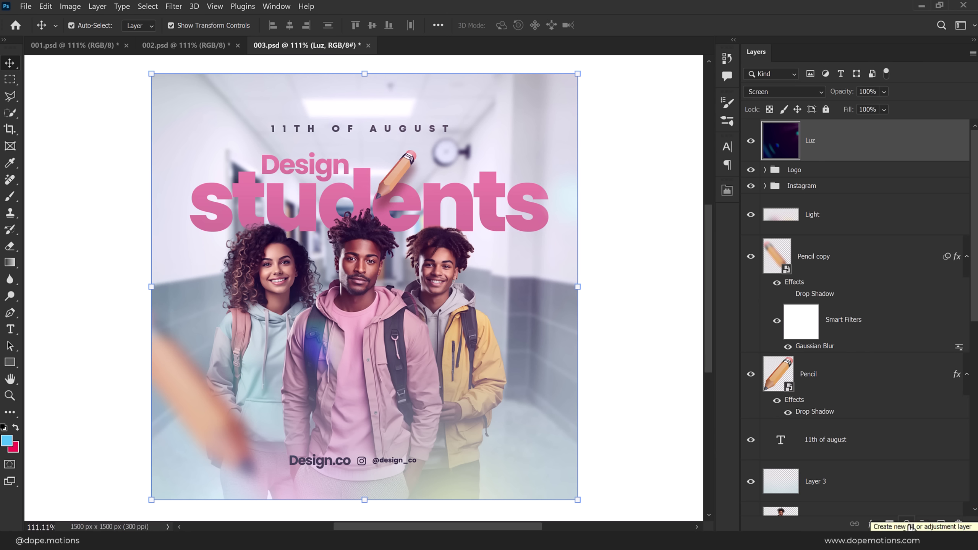
# Step: Add a Curves adjustment with an S-shaped RGB contrast curve and a Blue channel tweak
pyautogui.click(907, 524)
pyautogui.click(902, 355)
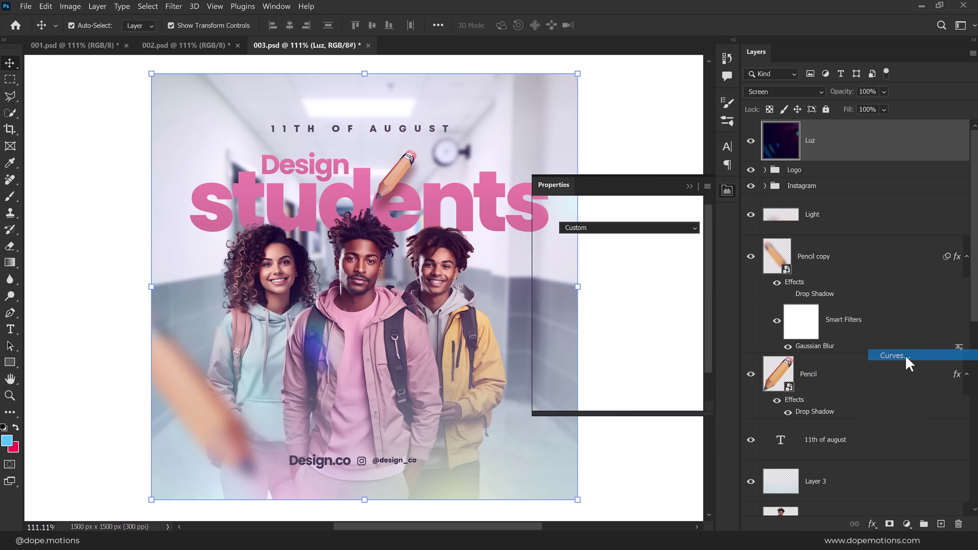
pyautogui.click(603, 354)
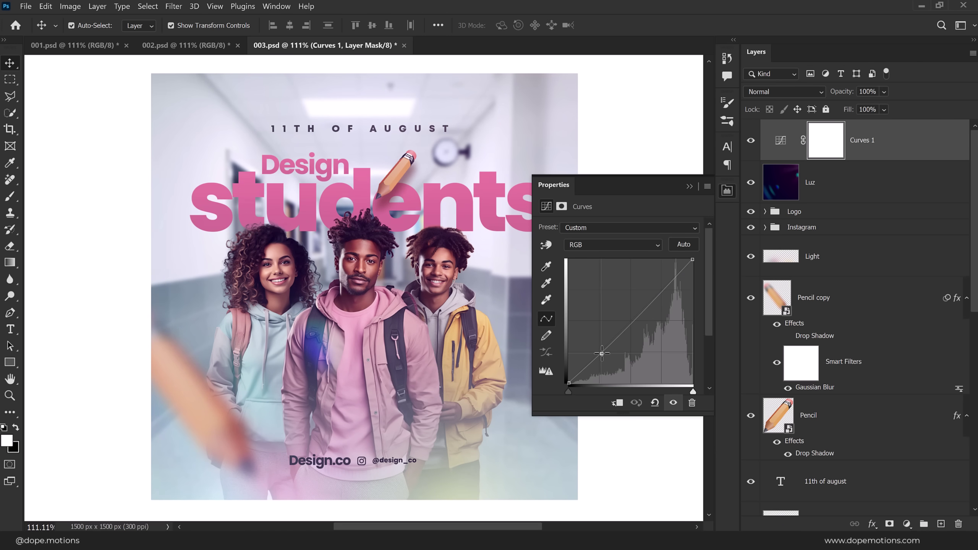
pyautogui.moveTo(603, 353); pyautogui.dragTo(603, 354)
pyautogui.moveTo(667, 289); pyautogui.dragTo(660, 299)
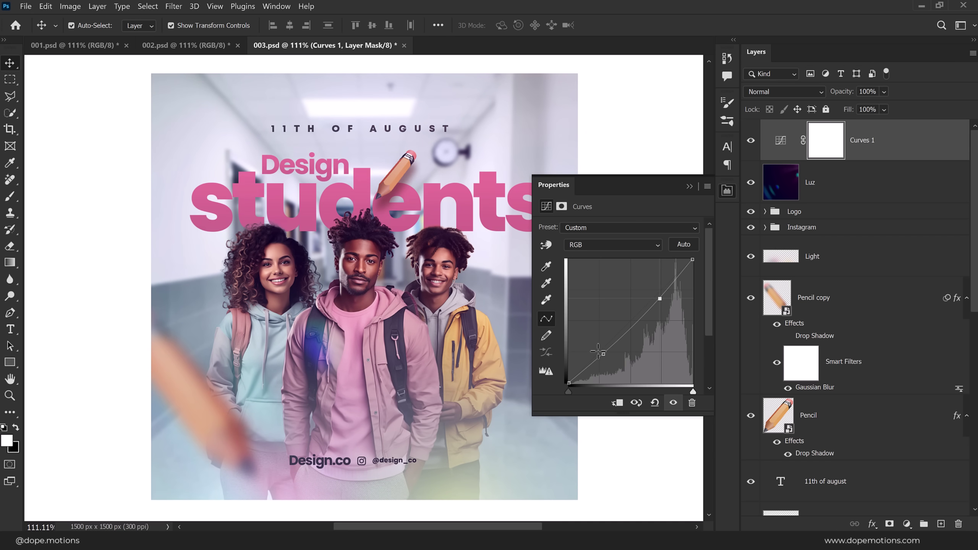
pyautogui.moveTo(604, 354); pyautogui.dragTo(604, 355)
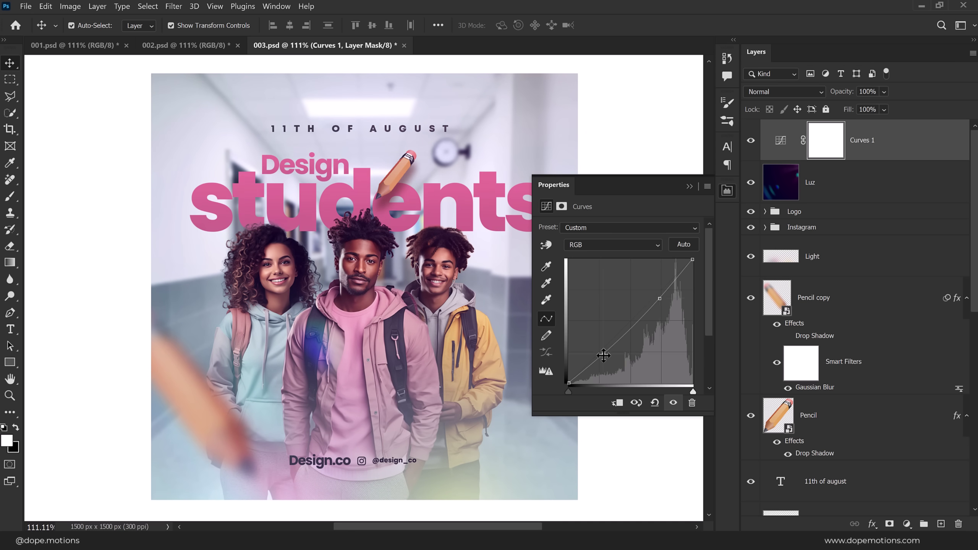
pyautogui.click(609, 246)
pyautogui.click(586, 286)
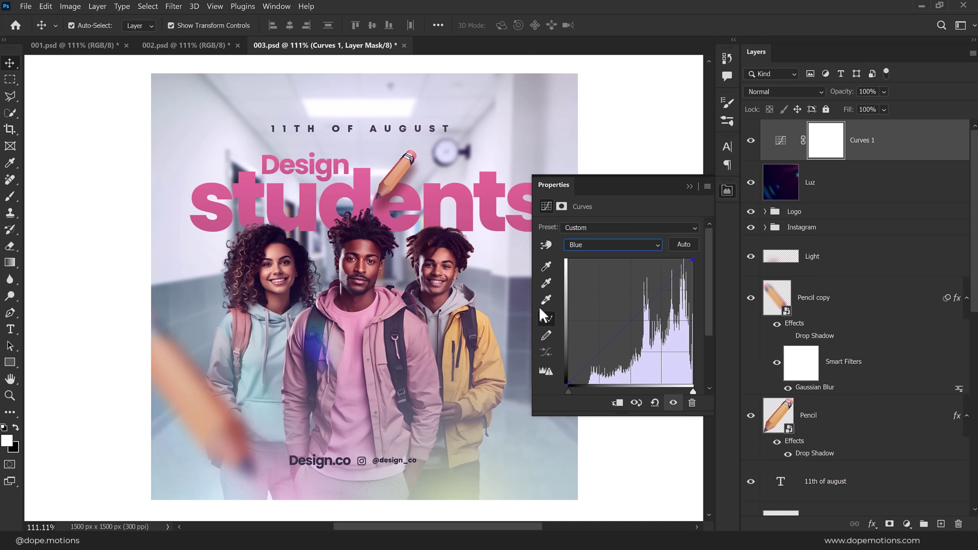
pyautogui.click(693, 262)
pyautogui.click(691, 184)
pyautogui.click(624, 178)
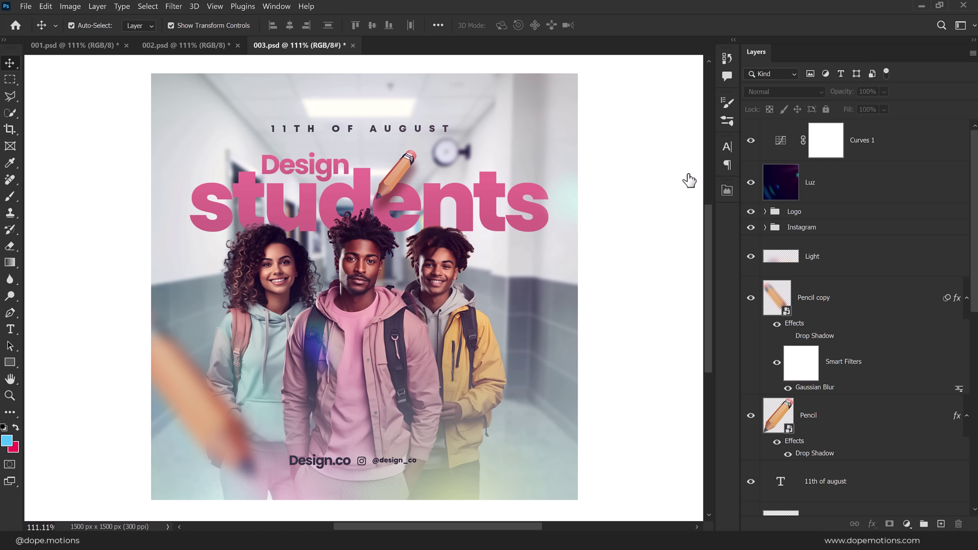
pyautogui.click(206, 42)
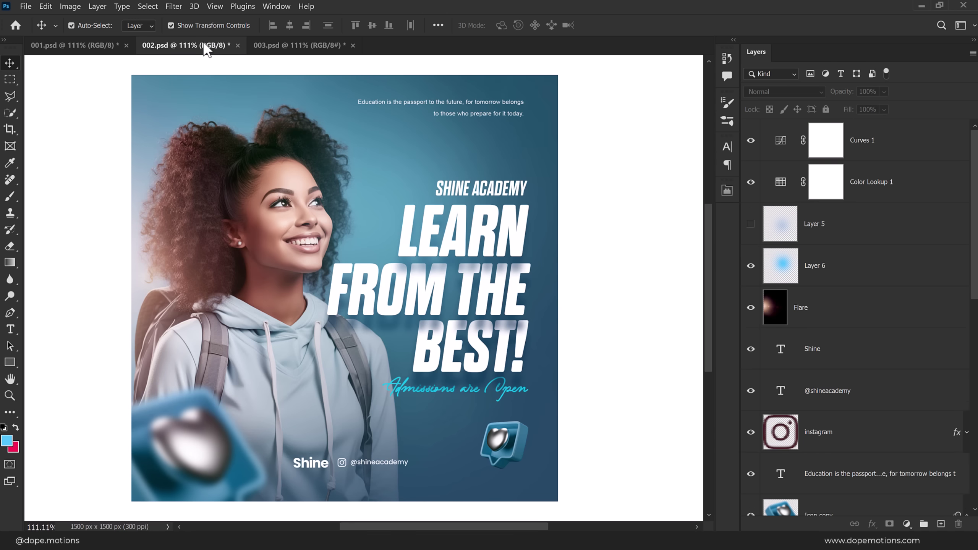
pyautogui.click(90, 42)
pyautogui.click(192, 46)
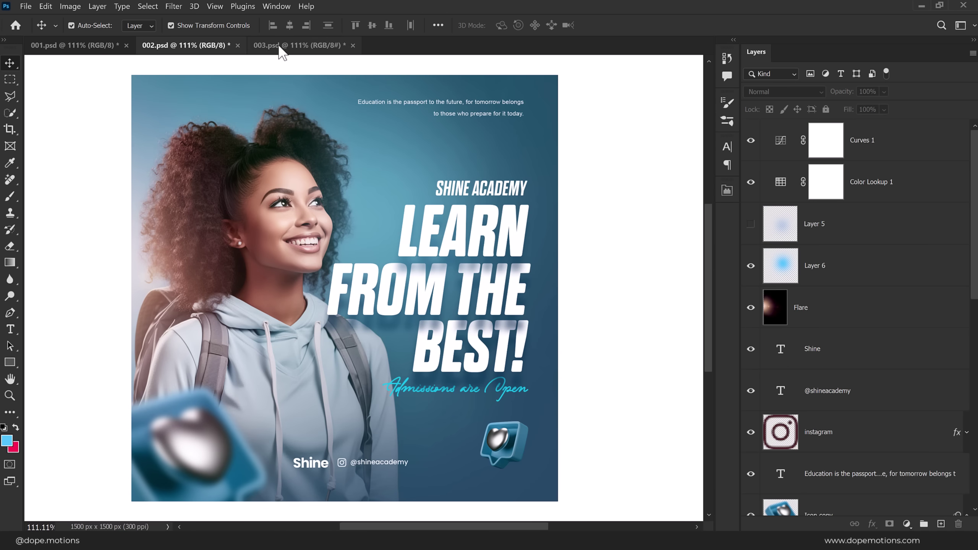
pyautogui.click(280, 45)
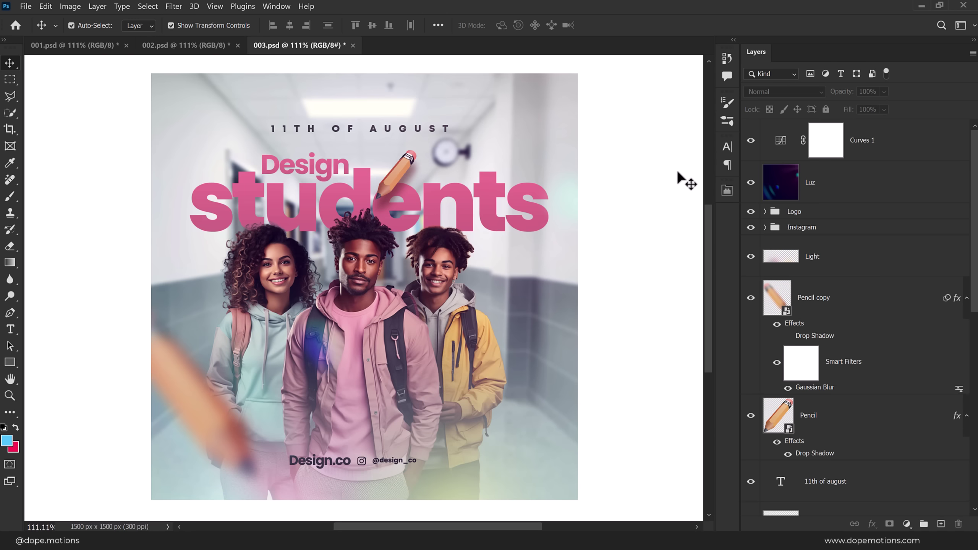